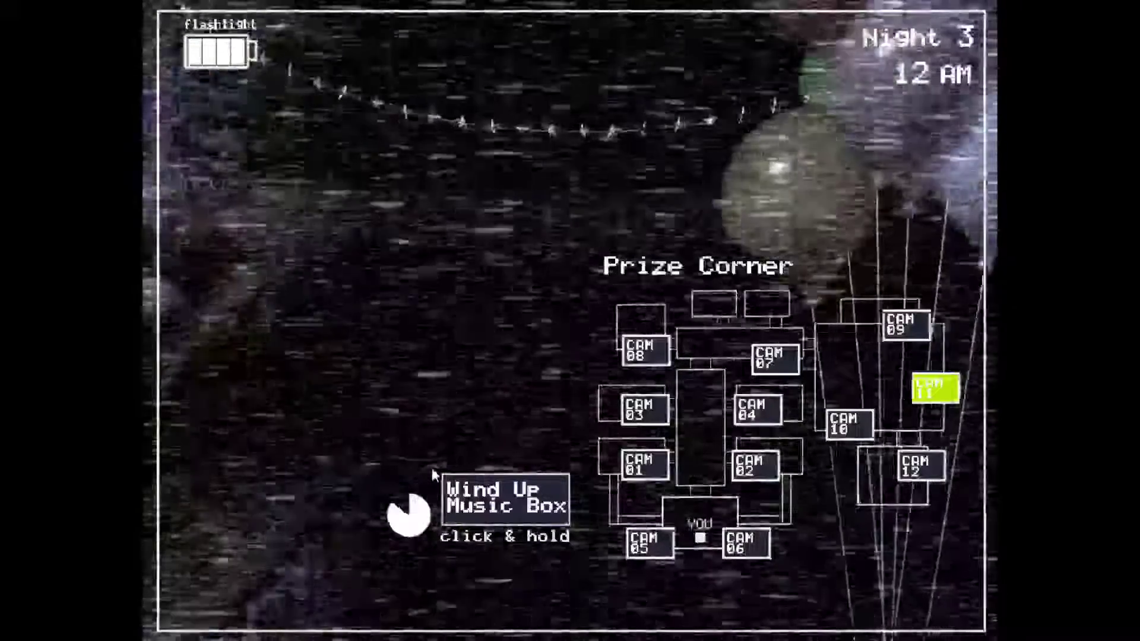
Step: Wind the Prize Corner music box, flashing the hallway with the flashlight between winds
{"action": "left_click", "coordinate": [455, 502]}
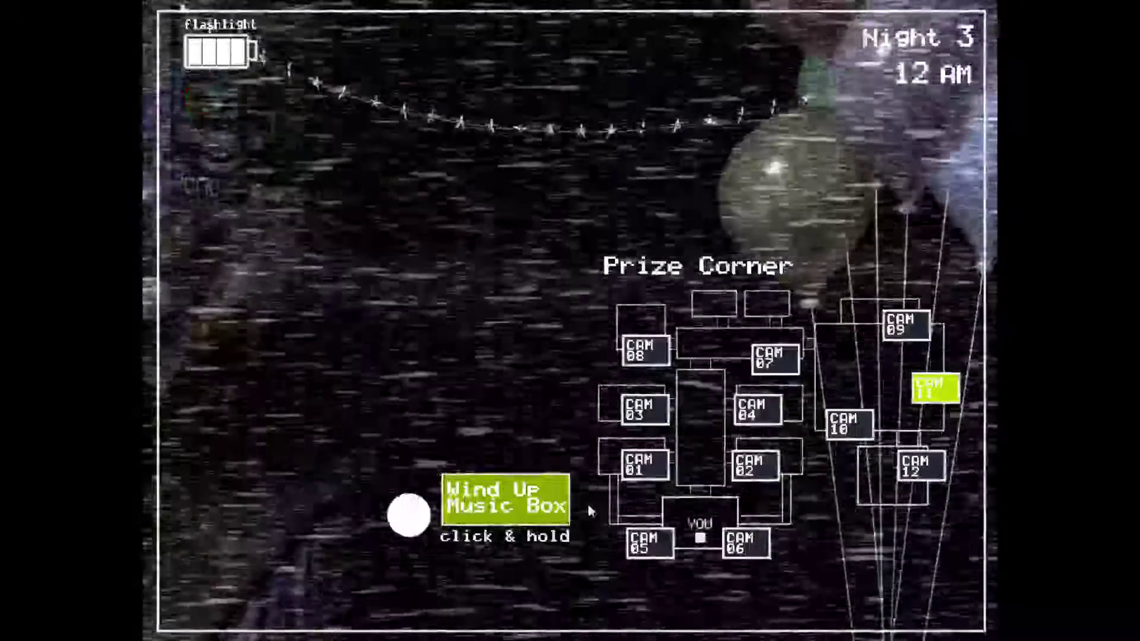
{"action": "left_click_drag", "start_coordinate": [454, 501], "coordinate": [717, 637]}
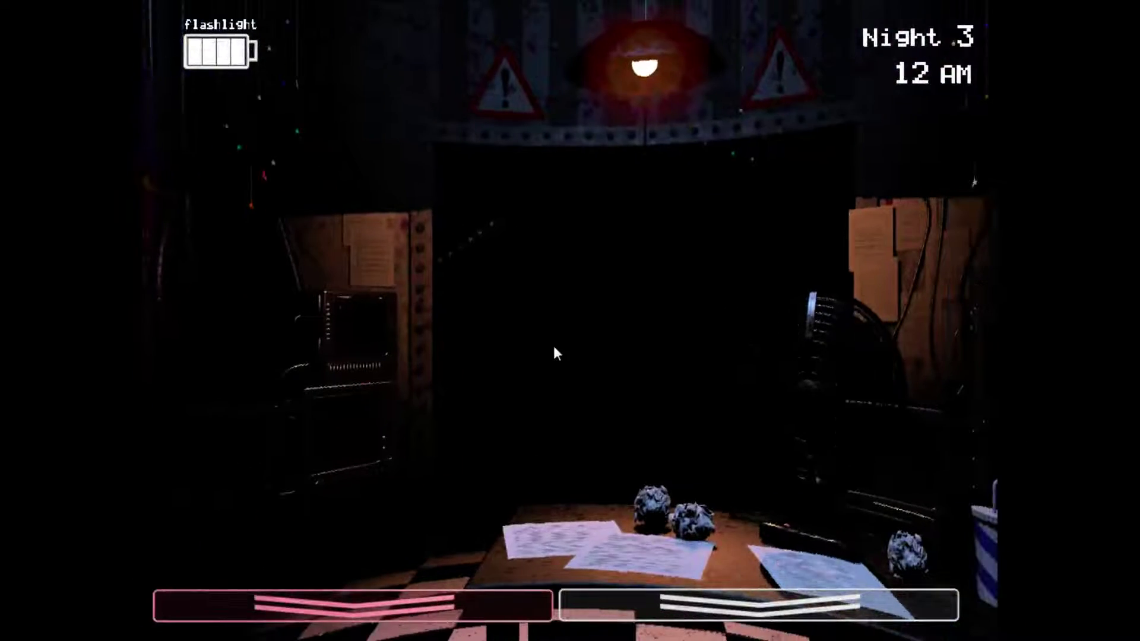
{"action": "key", "text": "ctrl"}
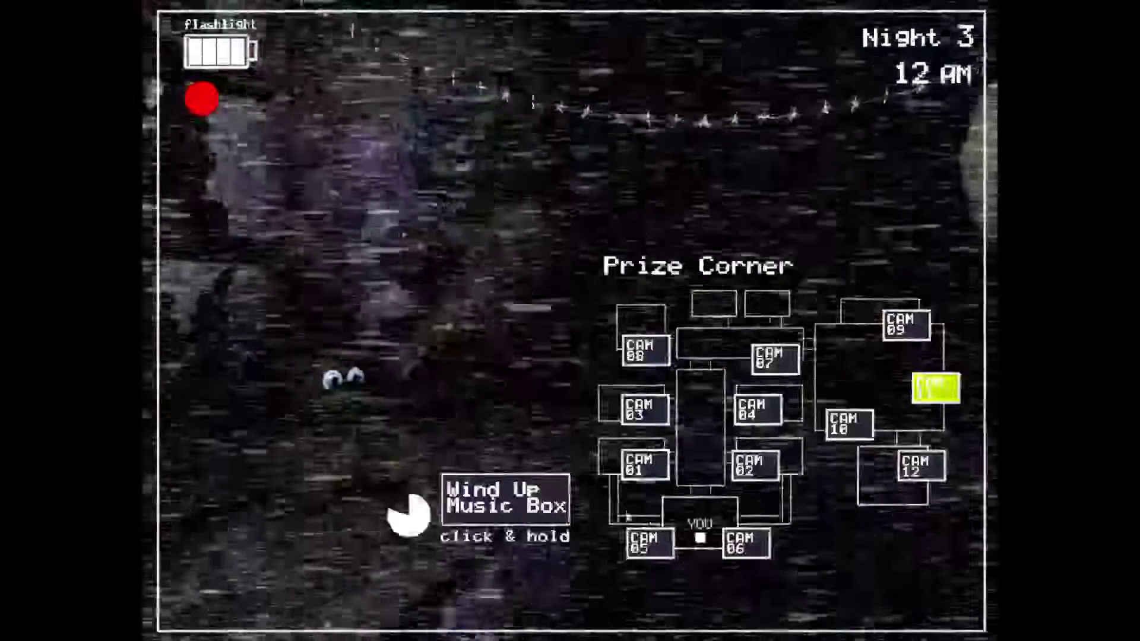
{"action": "left_click", "coordinate": [491, 504]}
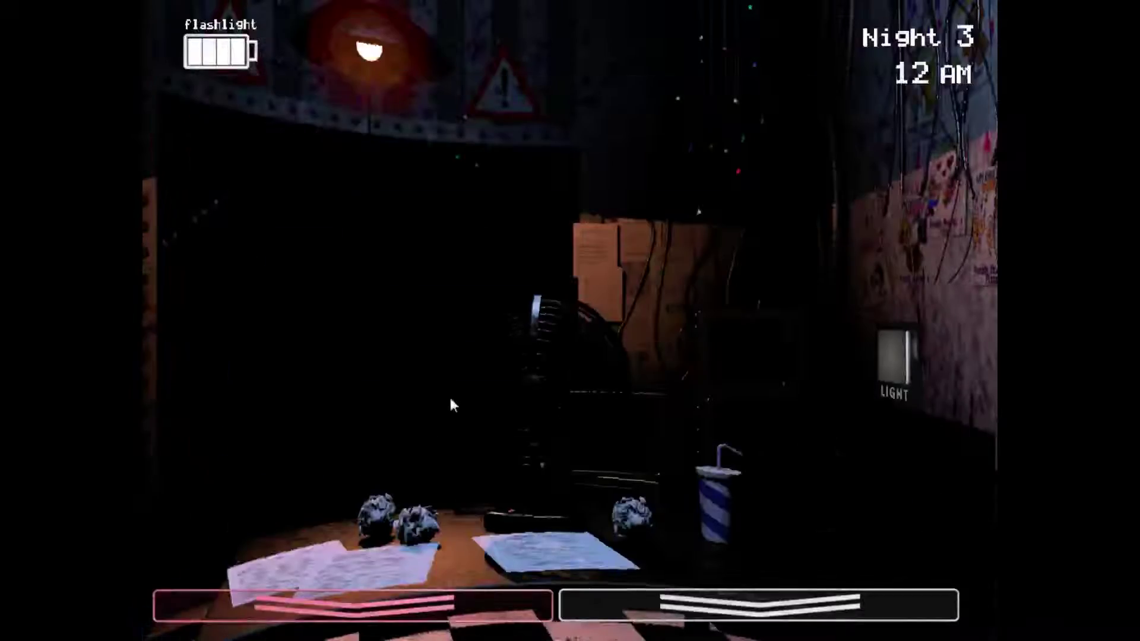
{"action": "key", "text": "ctrl"}
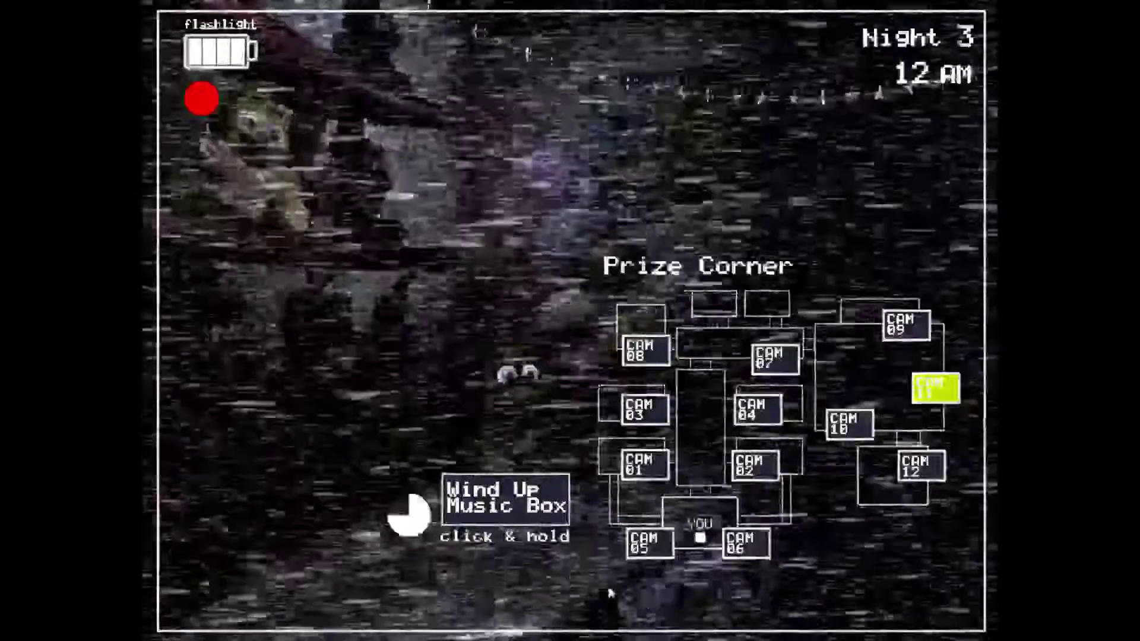
Step: Top up the music box timer, then flash the hallway repeatedly to watch for animatronics
{"action": "left_click", "coordinate": [499, 512]}
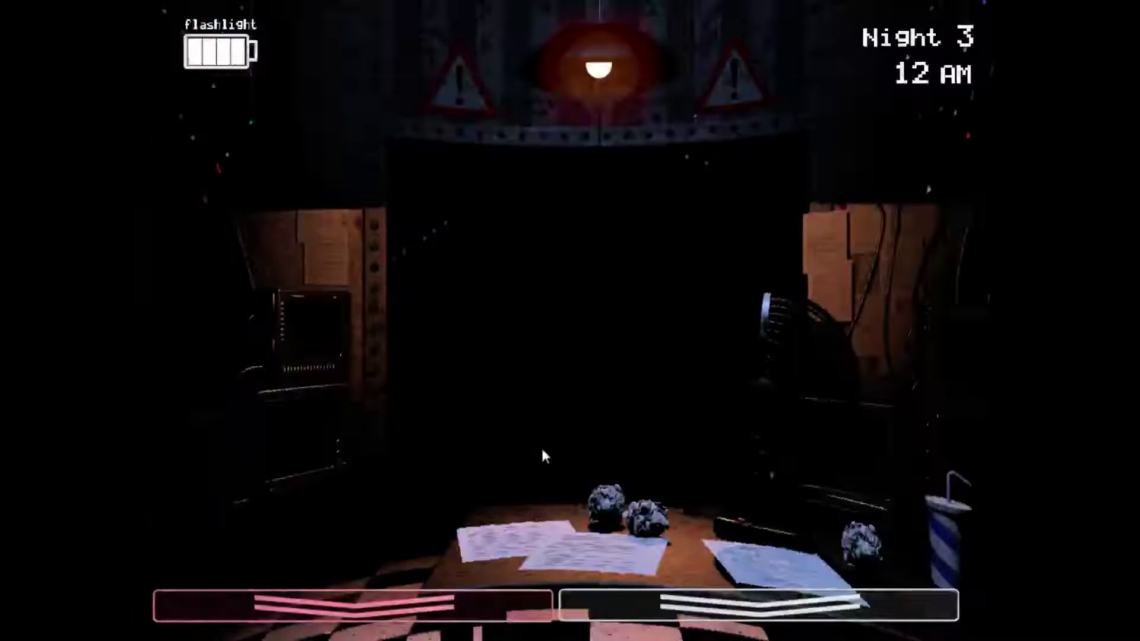
{"action": "key", "text": "ctrl"}
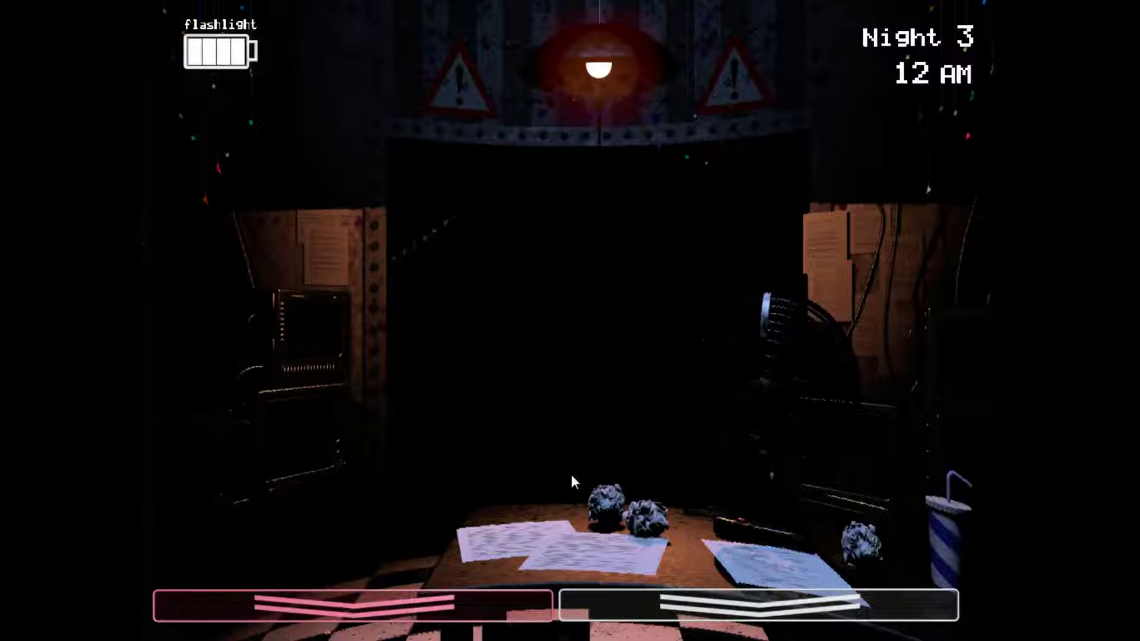
{"action": "key", "text": "ctrl"}
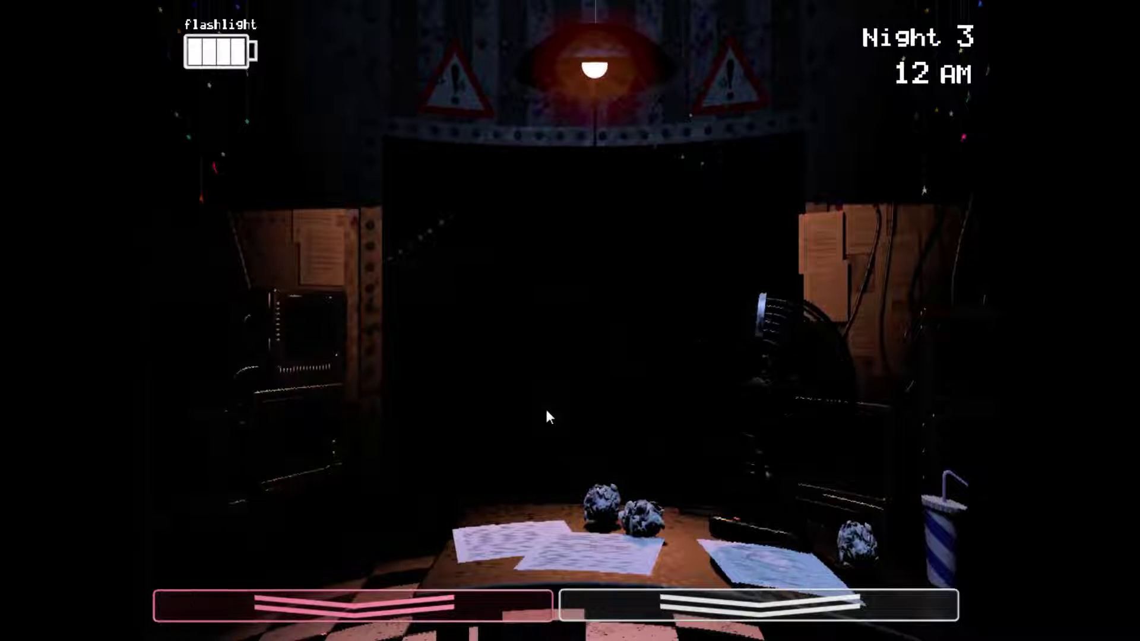
{"action": "key", "text": "ctrl"}
{"action": "key", "text": "ctrl"}
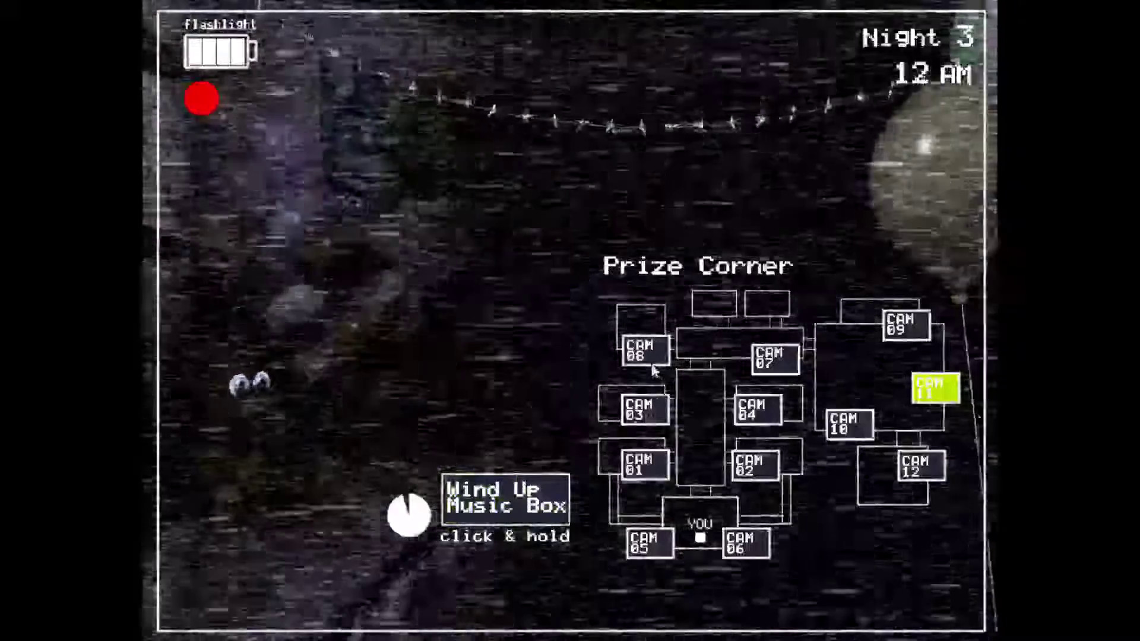
Step: Light up the Parts/Service room on CAM 08, then rewind the music box on Prize Corner
{"action": "left_click", "coordinate": [646, 358]}
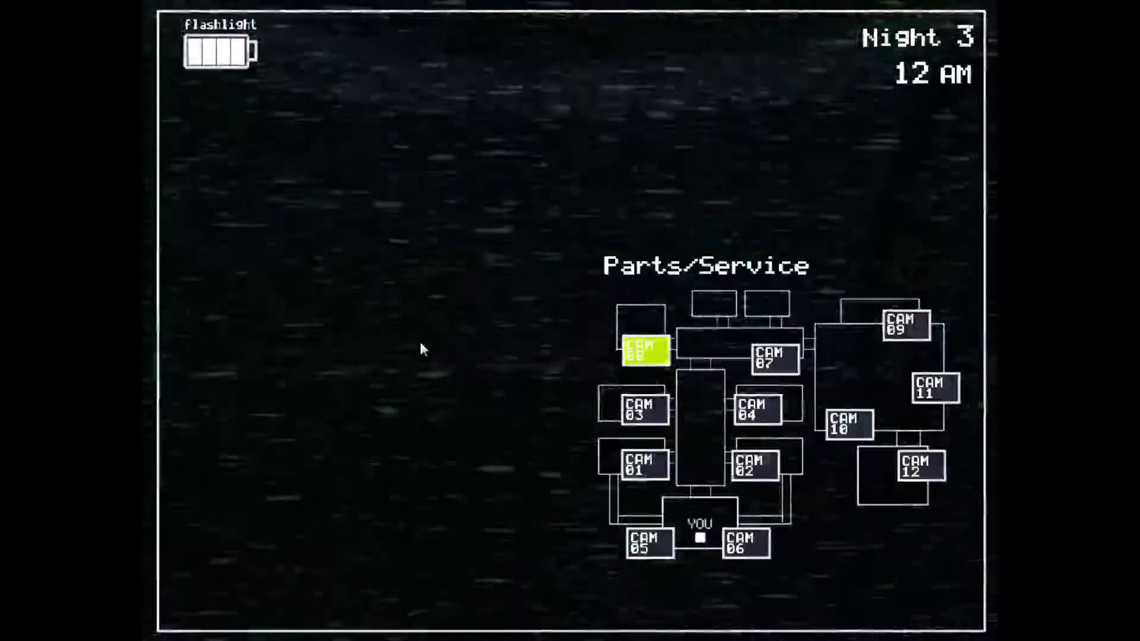
{"action": "key", "text": "ctrl"}
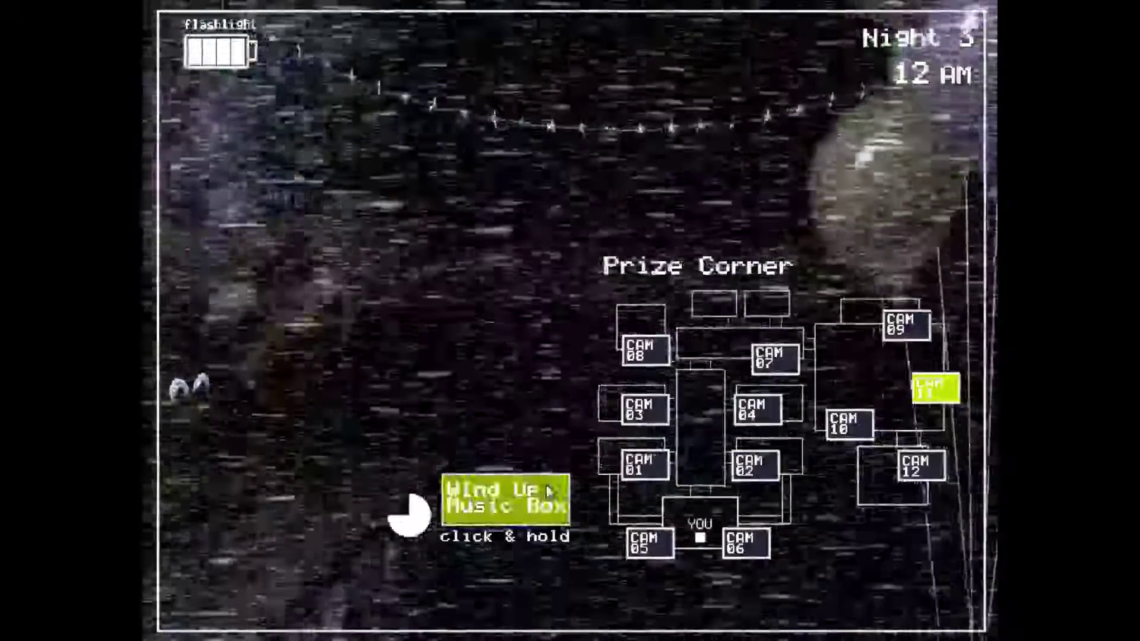
{"action": "left_click", "coordinate": [552, 487]}
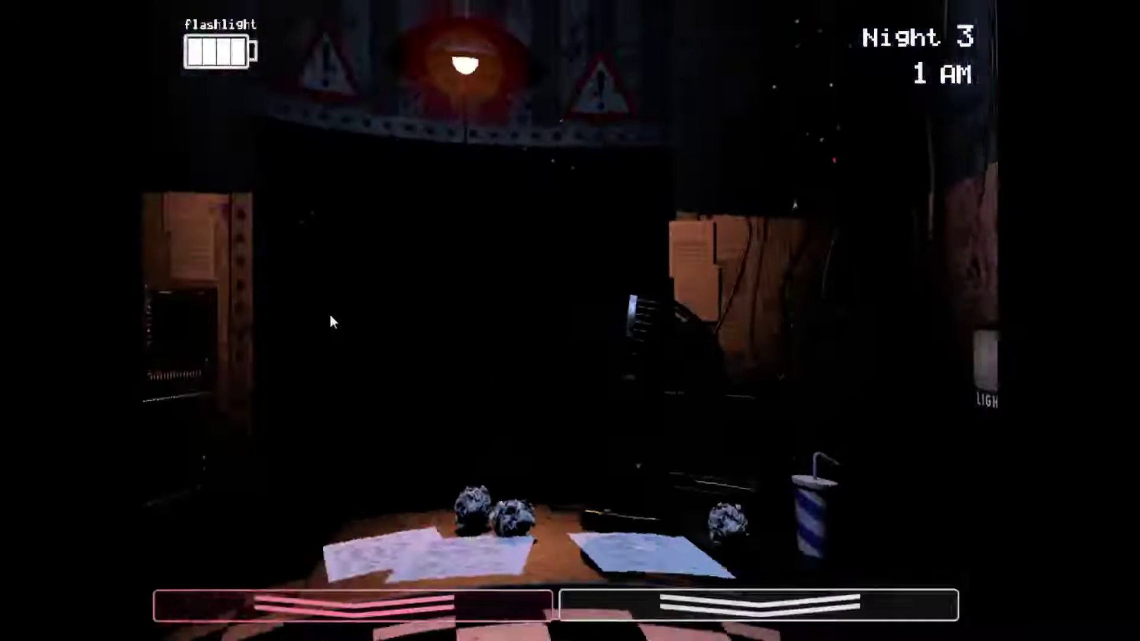
Step: Flash the hallway several times, then wind the Prize Corner music box
{"action": "key", "text": "ctrl"}
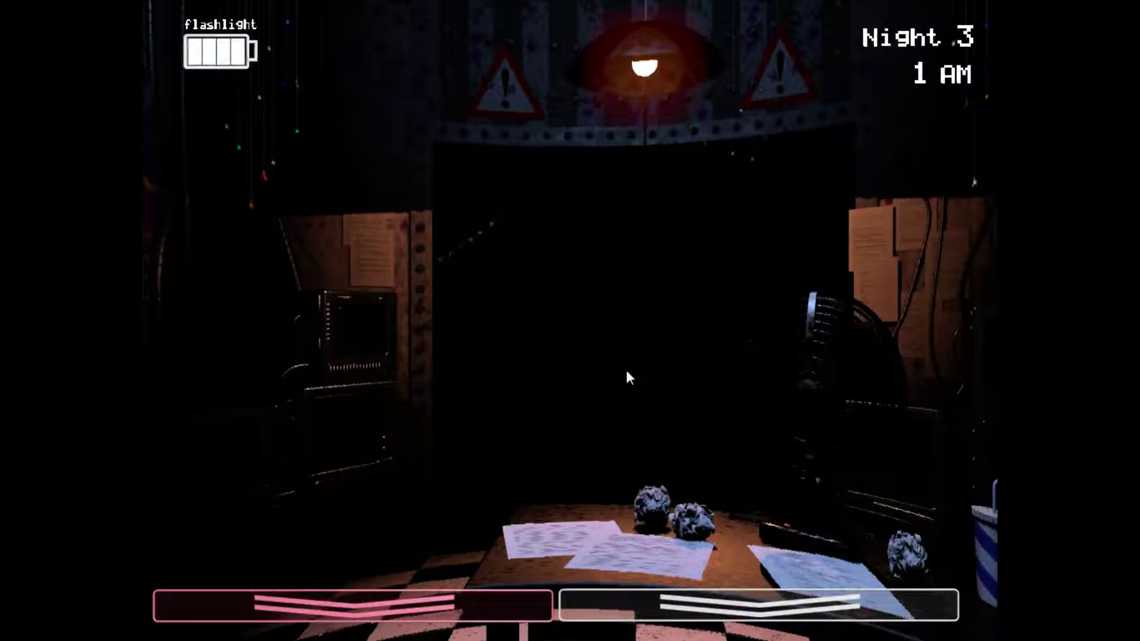
{"action": "key", "text": "ctrl"}
{"action": "key", "text": "ctrl"}
{"action": "key", "text": "ctrl"}
{"action": "key", "text": "ctrl"}
{"action": "key", "text": "ctrl"}
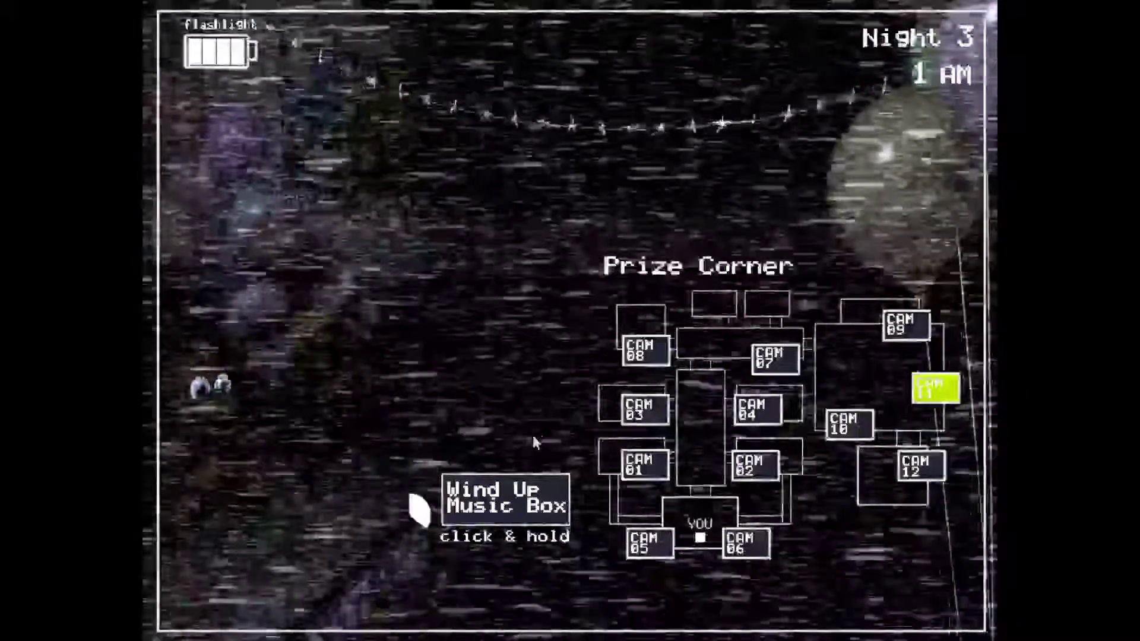
{"action": "left_click", "coordinate": [512, 484]}
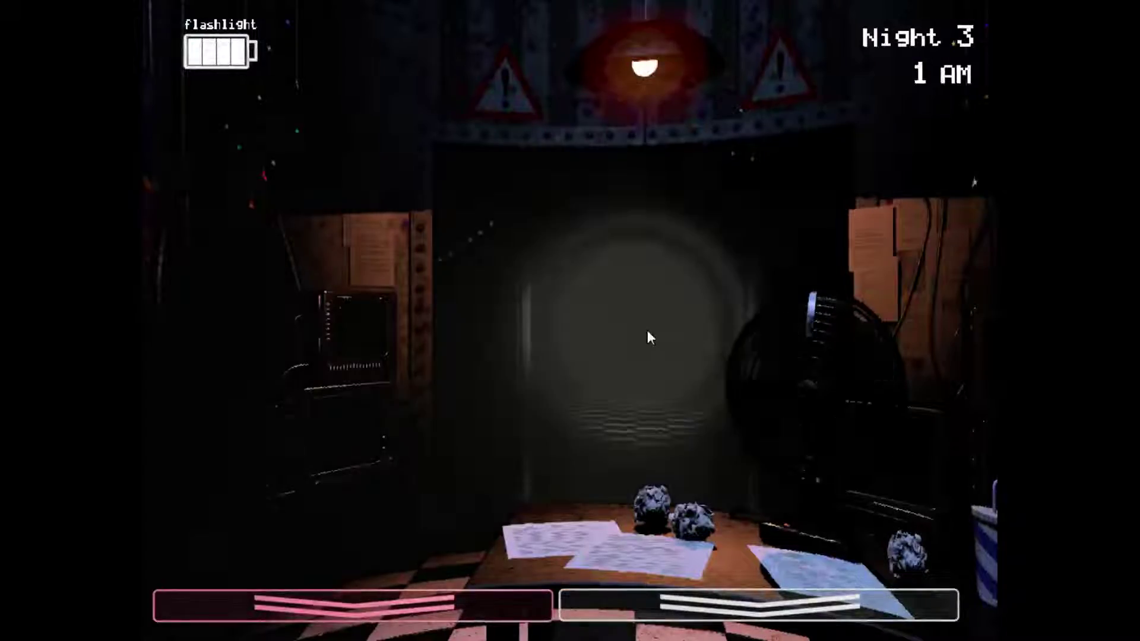
Step: Check the hallway and light both vents, then wind the music box to full
{"action": "key", "text": "ctrl"}
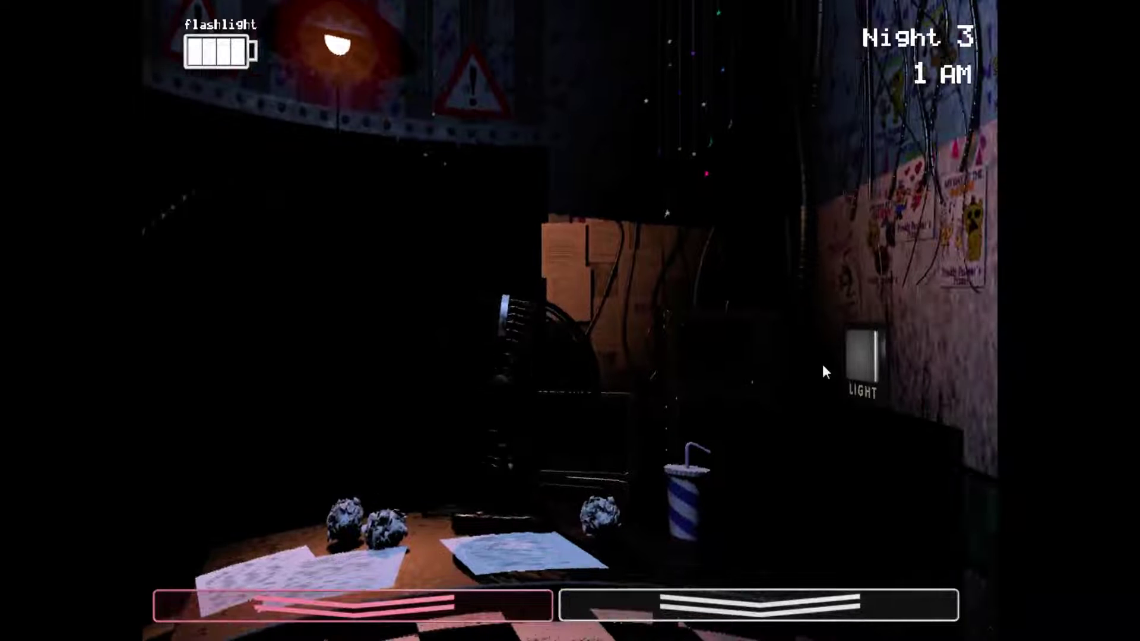
{"action": "left_click", "coordinate": [857, 362]}
{"action": "left_click", "coordinate": [266, 360]}
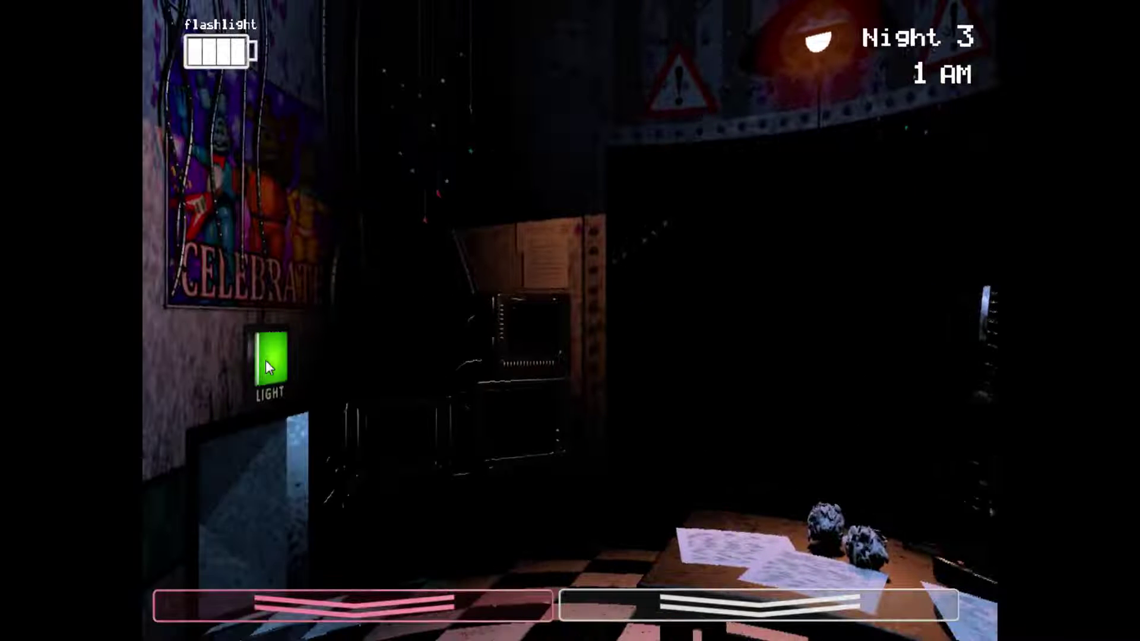
{"action": "key", "text": "ctrl"}
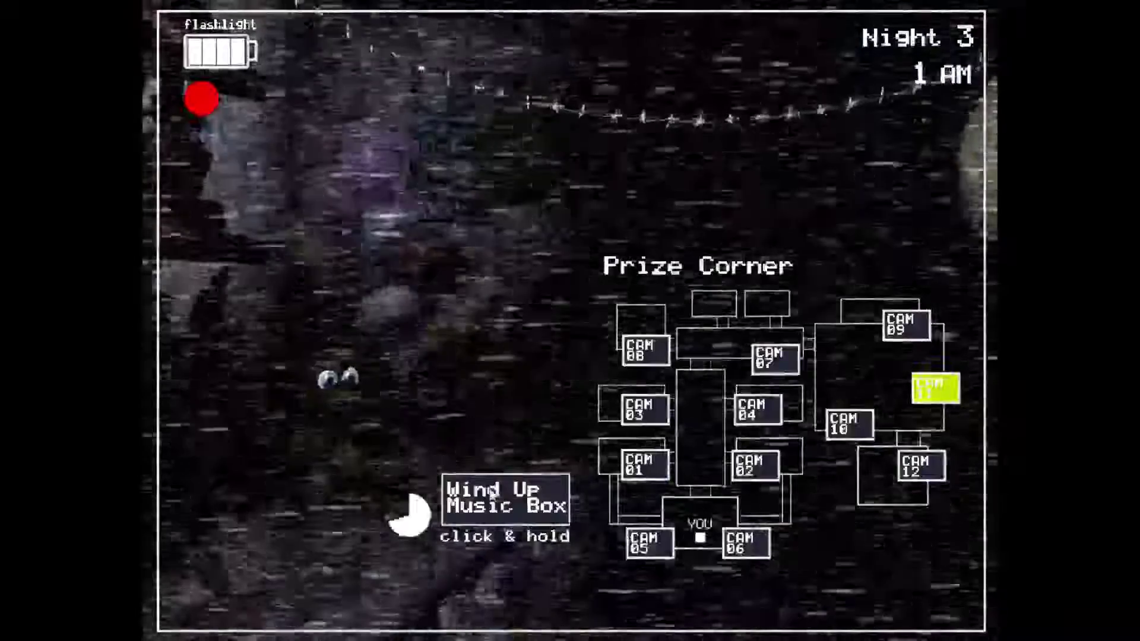
{"action": "left_click_drag", "start_coordinate": [489, 487], "coordinate": [489, 487]}
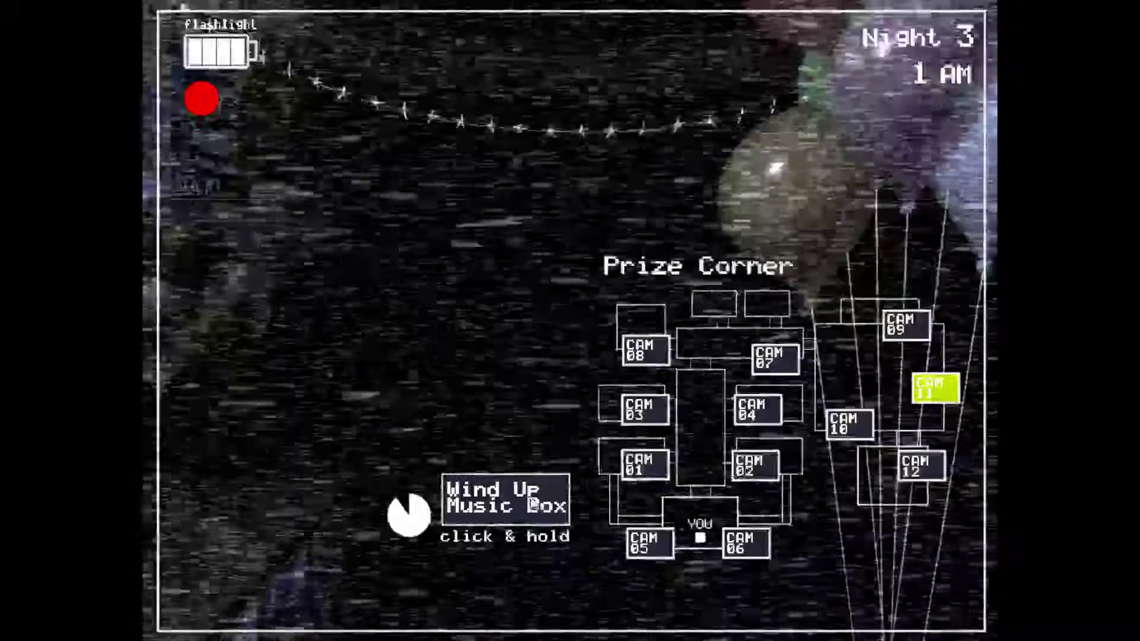
Step: Keep the music box wound from Prize Corner, flashing the hallway between winds
{"action": "left_click_drag", "start_coordinate": [514, 501], "coordinate": [517, 502]}
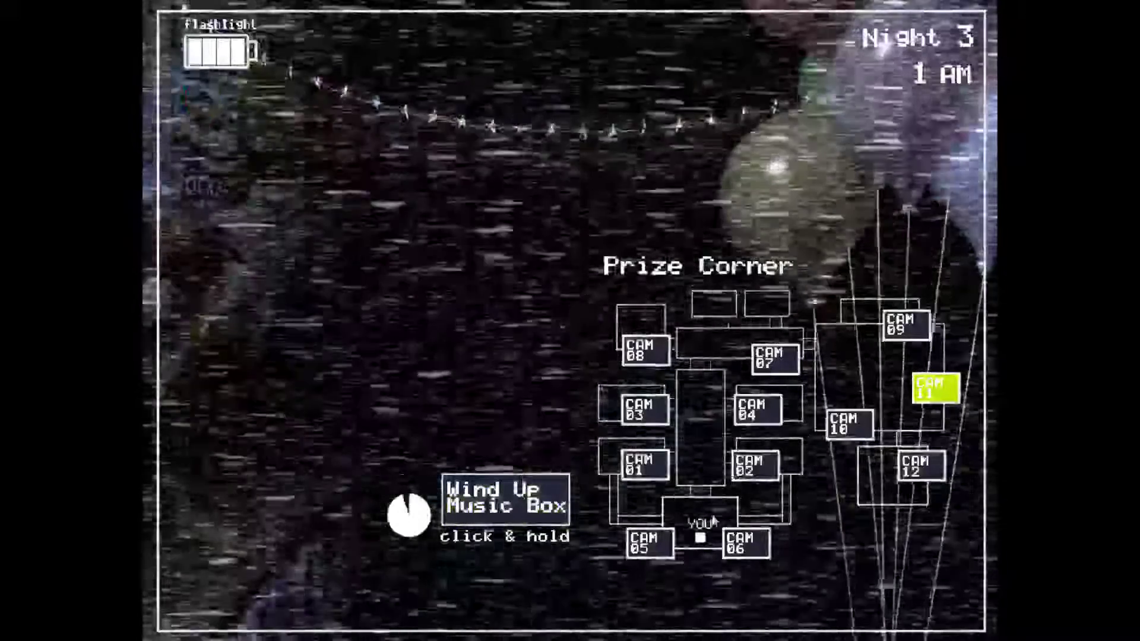
{"action": "key", "text": "ctrl"}
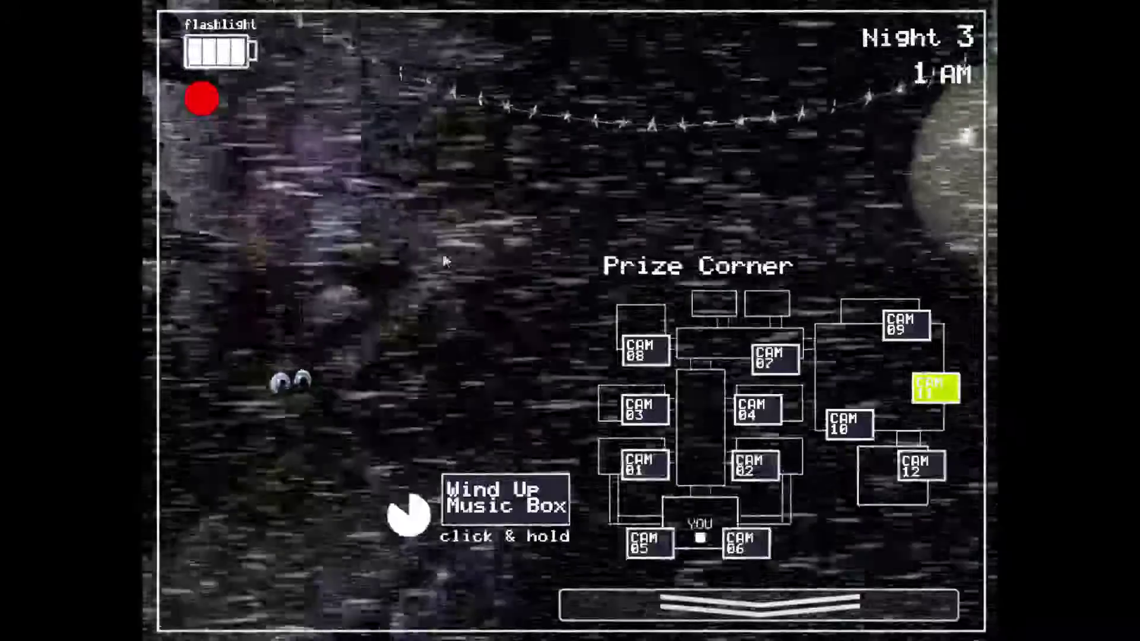
{"action": "left_click_drag", "start_coordinate": [512, 519], "coordinate": [512, 524]}
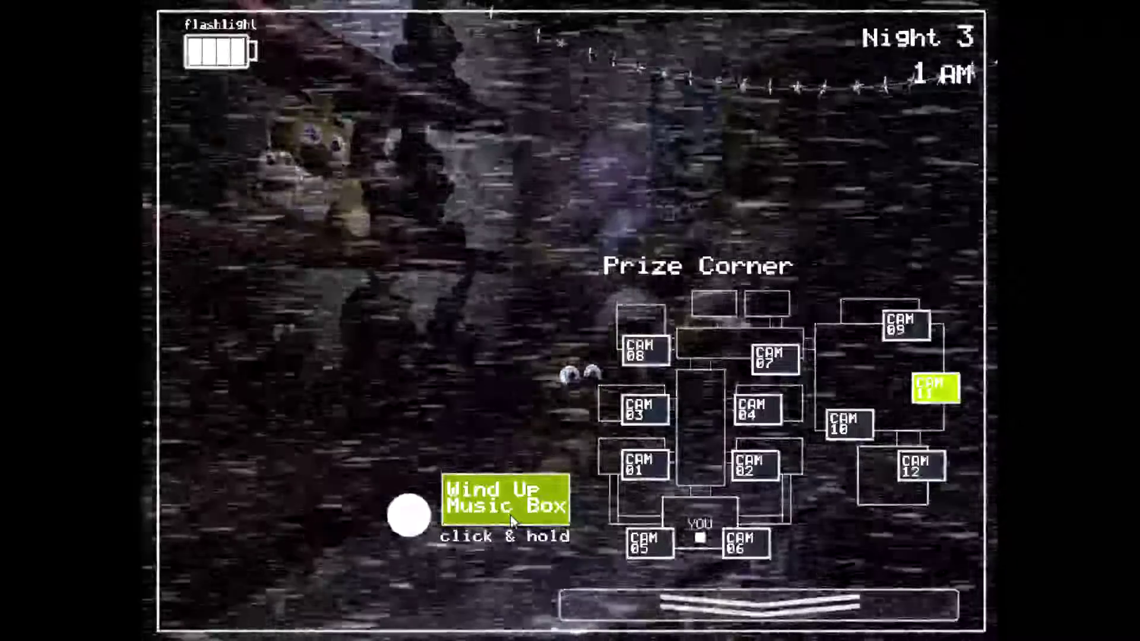
{"action": "left_click_drag", "start_coordinate": [512, 520], "coordinate": [519, 545]}
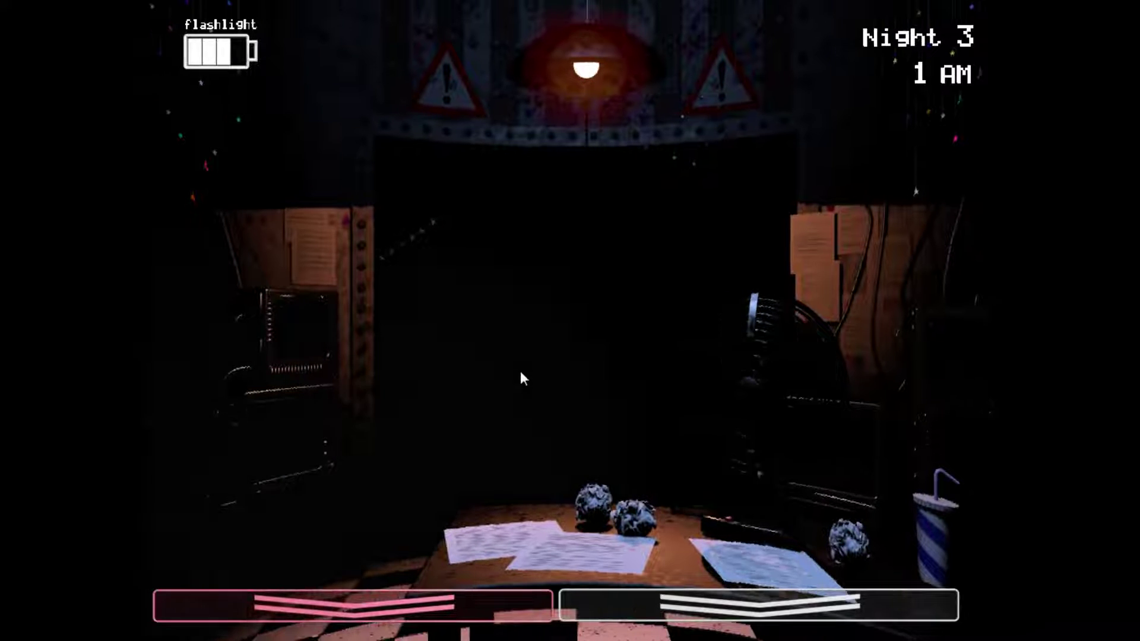
{"action": "key", "text": "ctrl"}
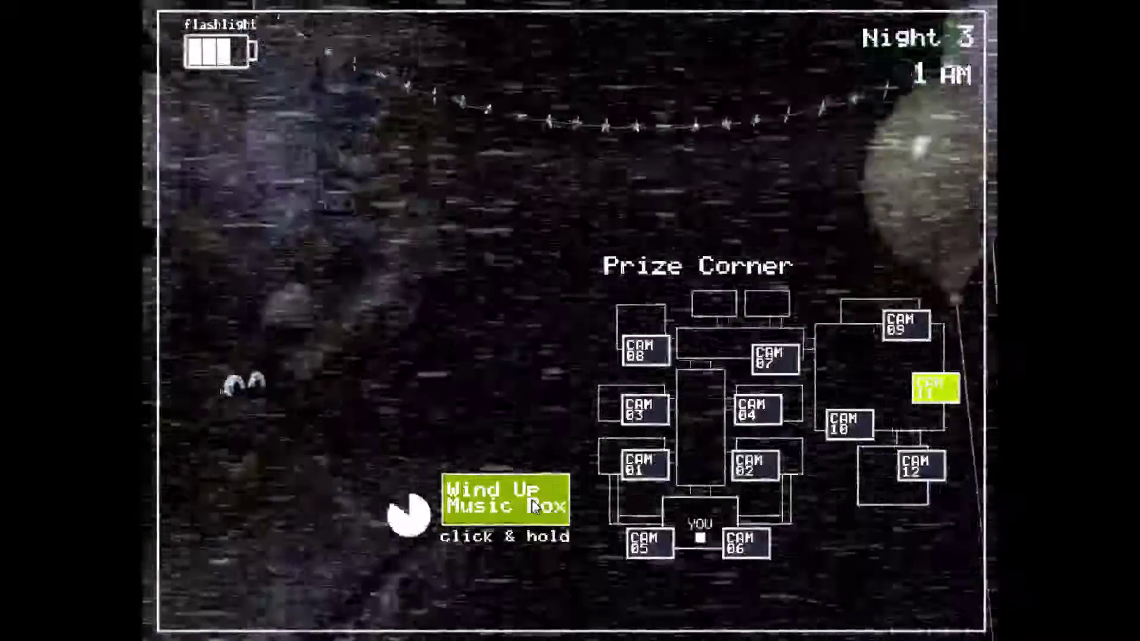
Step: Wind the music box again, briefly lighting the hallway in between
{"action": "left_click_drag", "start_coordinate": [535, 506], "coordinate": [630, 584]}
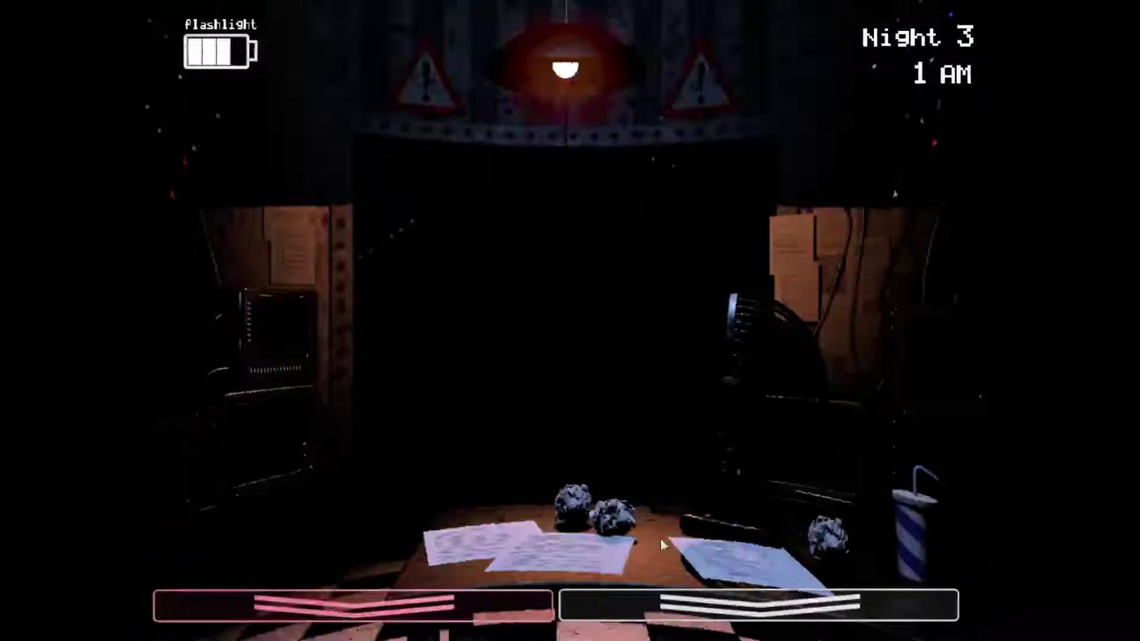
{"action": "key", "text": "ctrl"}
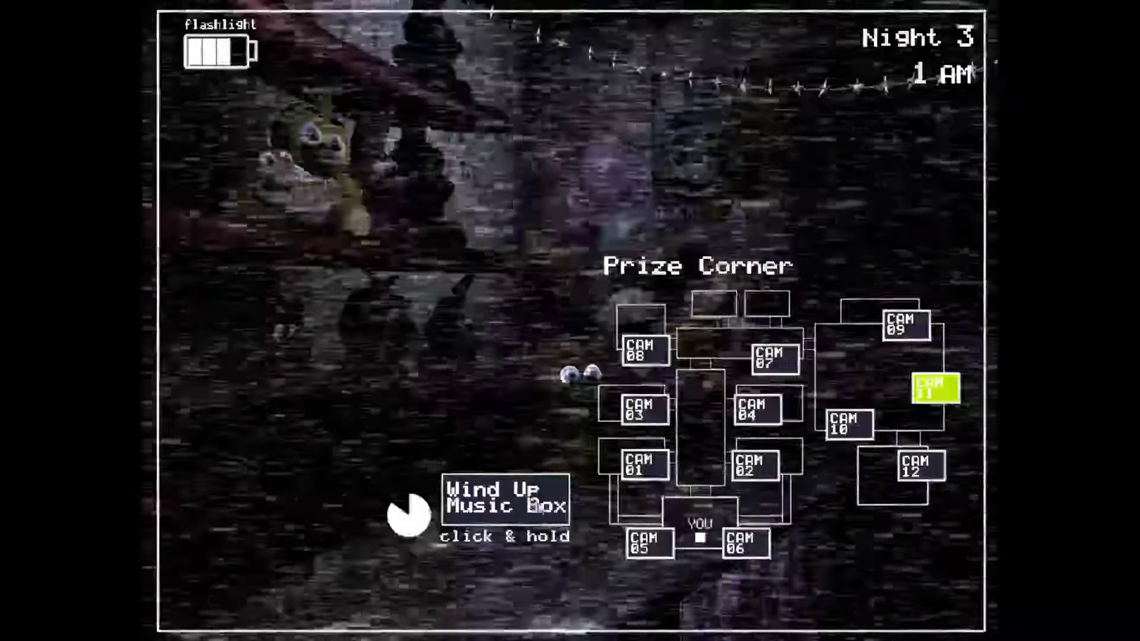
{"action": "left_click_drag", "start_coordinate": [545, 507], "coordinate": [664, 526]}
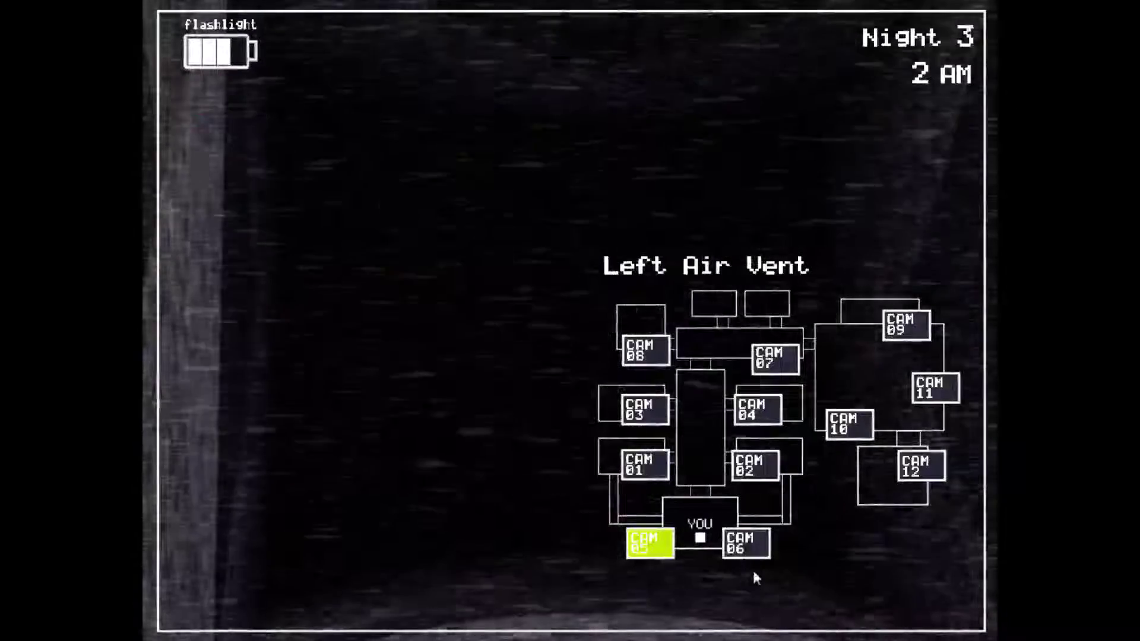
Step: Alternate between the Right and Left Air Vent feeds (CAM 06 / CAM 05) to watch both vents
{"action": "left_click", "coordinate": [748, 548]}
{"action": "left_click", "coordinate": [638, 534]}
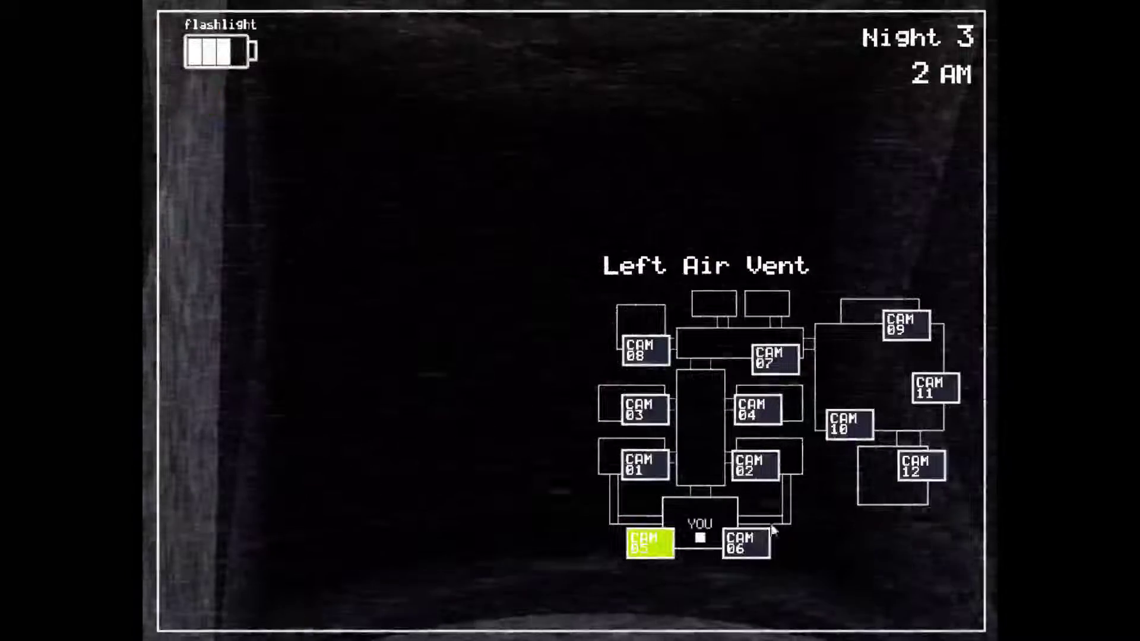
{"action": "left_click", "coordinate": [749, 542]}
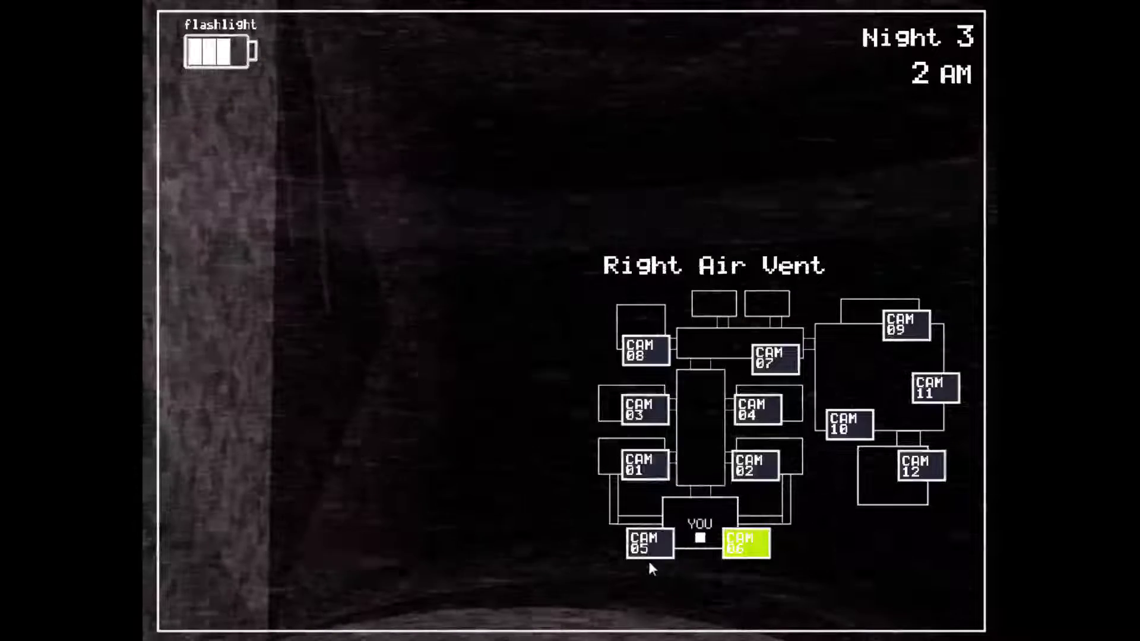
{"action": "left_click", "coordinate": [644, 546]}
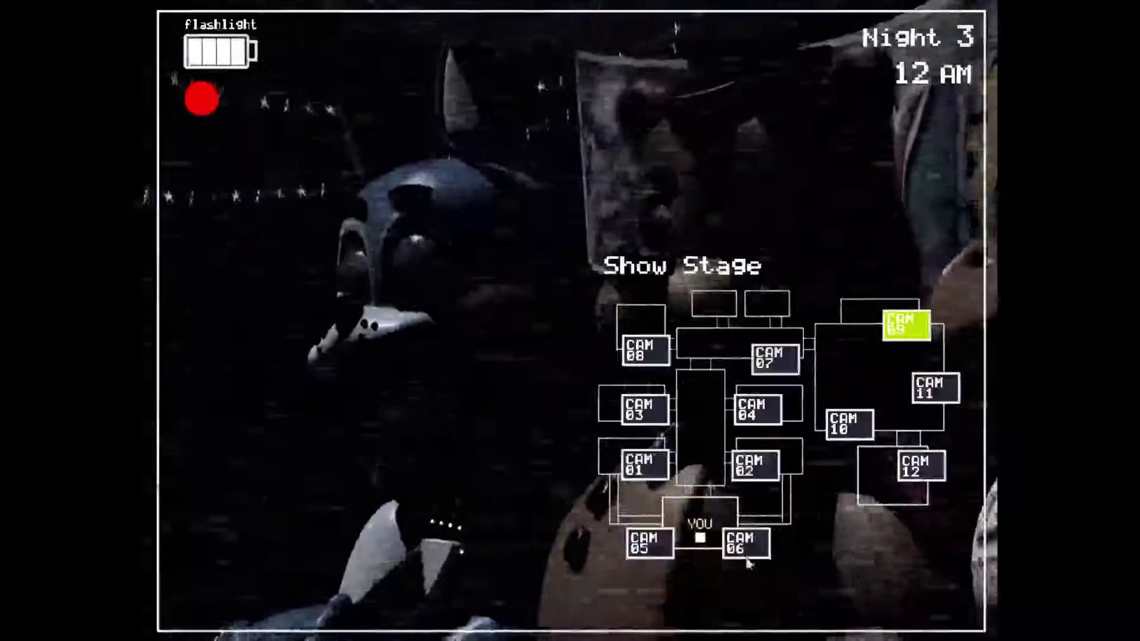
Step: Toggle between the Left and Right Air Vent feeds and light up the right vent
{"action": "left_click", "coordinate": [753, 545]}
{"action": "left_click", "coordinate": [635, 539]}
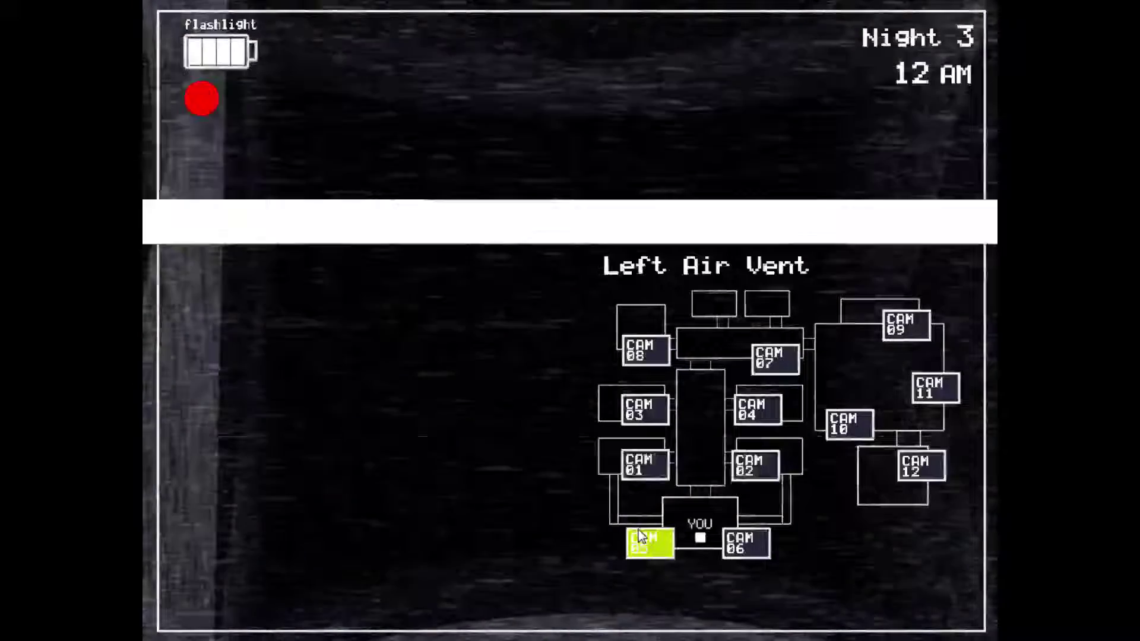
{"action": "left_click", "coordinate": [749, 552]}
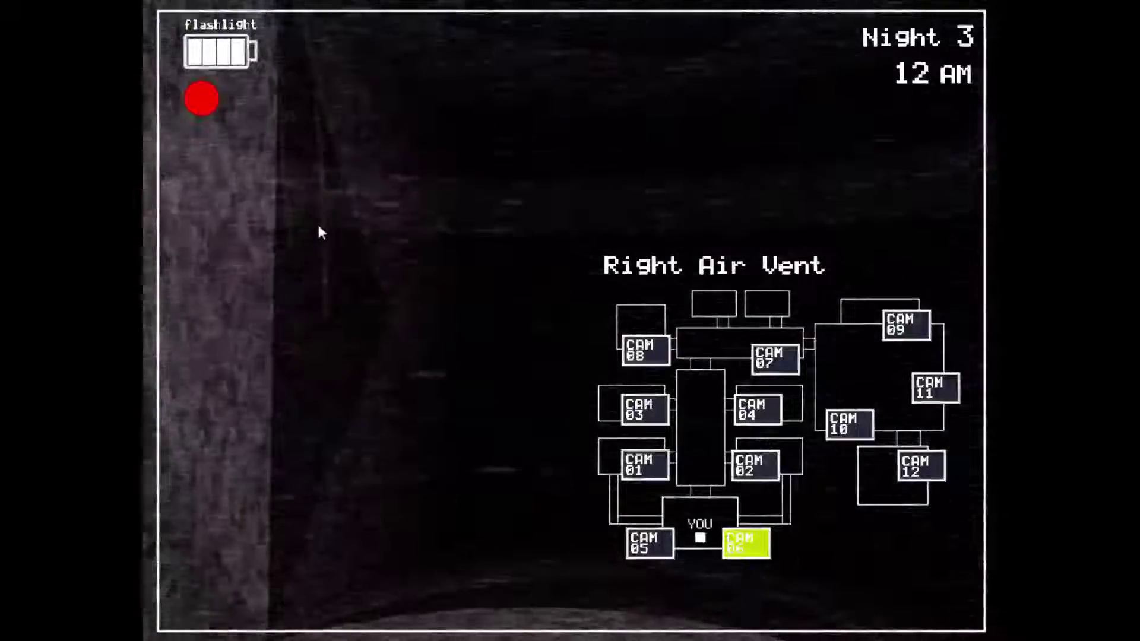
{"action": "key", "text": "ctrl"}
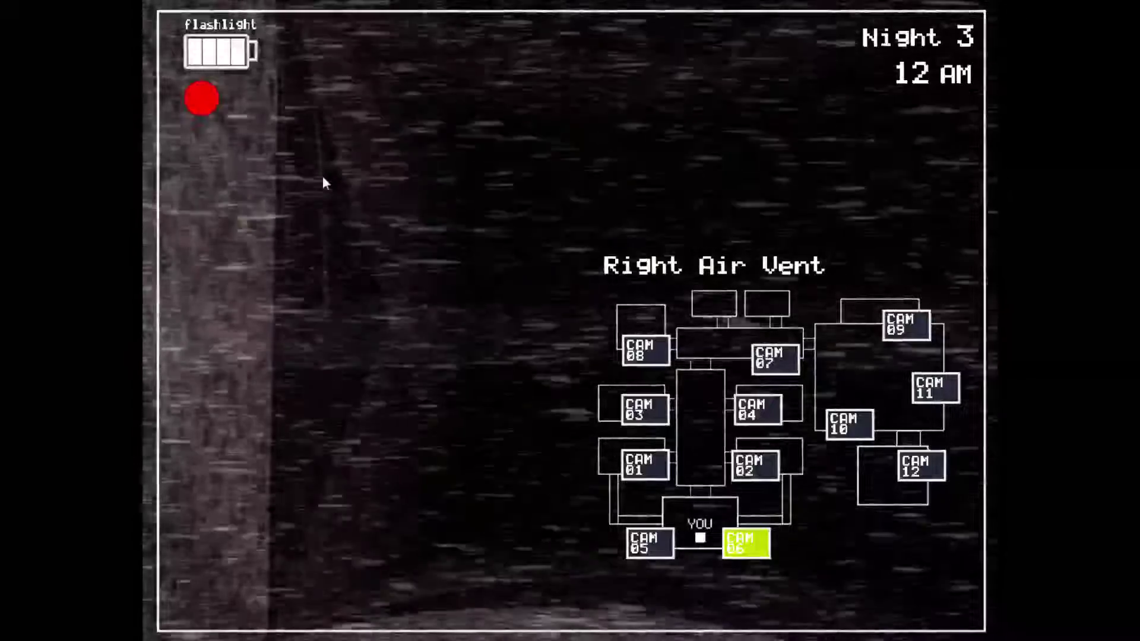
Step: Wind the Prize Corner music box nearly full, checking the hallway with the flashlight between winds
{"action": "left_click", "coordinate": [936, 389]}
{"action": "left_click", "coordinate": [487, 503]}
{"action": "left_click_drag", "start_coordinate": [486, 503], "coordinate": [486, 503]}
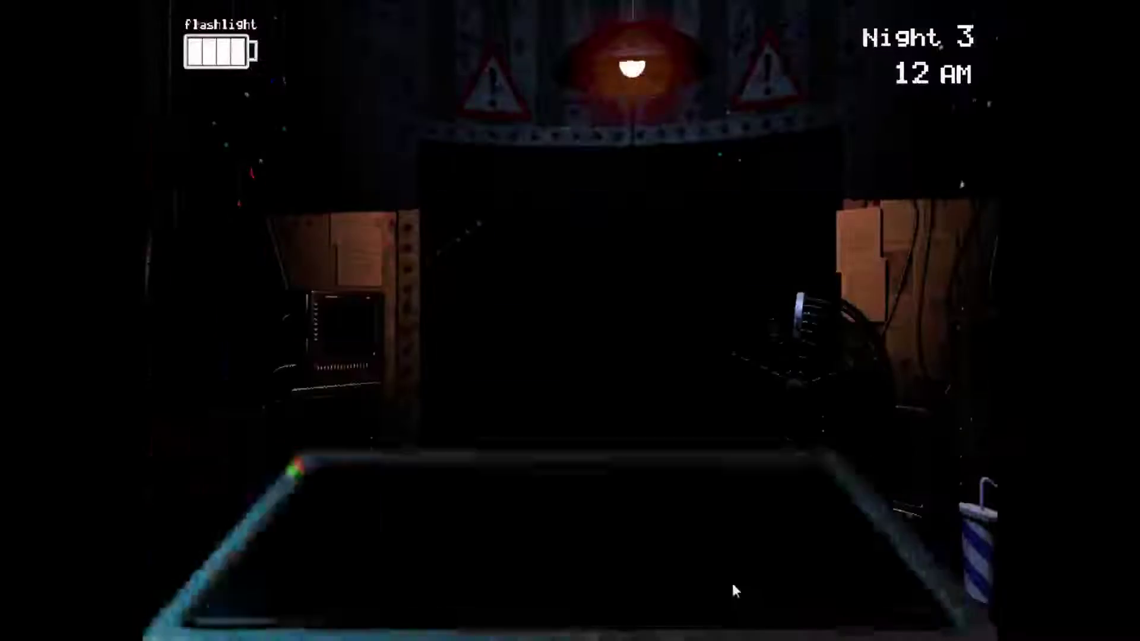
{"action": "key", "text": "ctrl"}
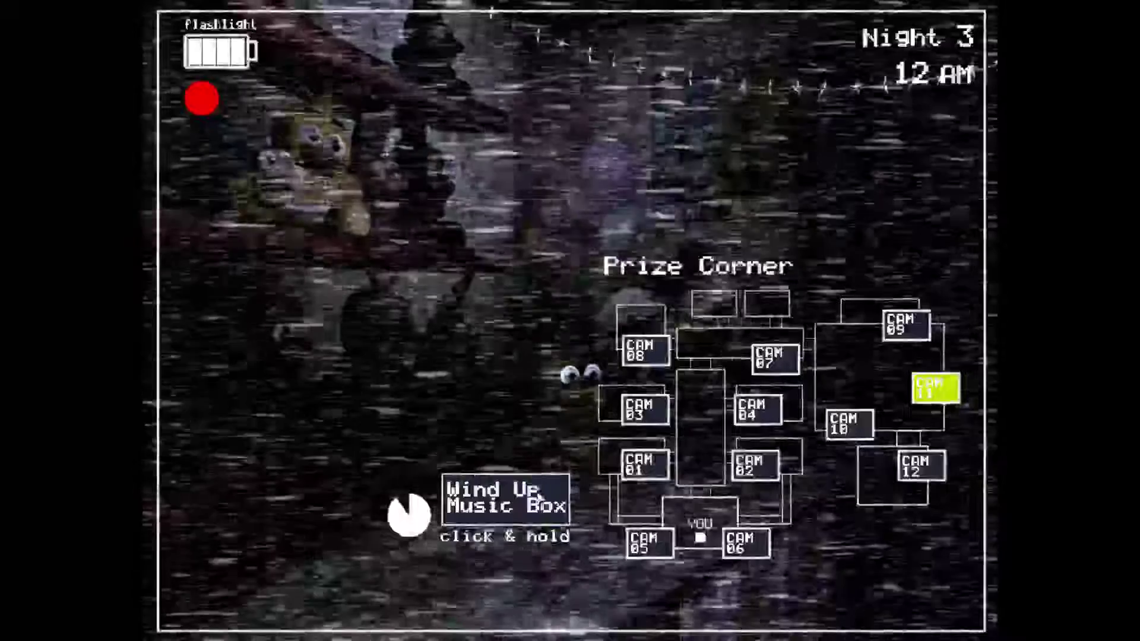
{"action": "left_click_drag", "start_coordinate": [539, 495], "coordinate": [539, 495]}
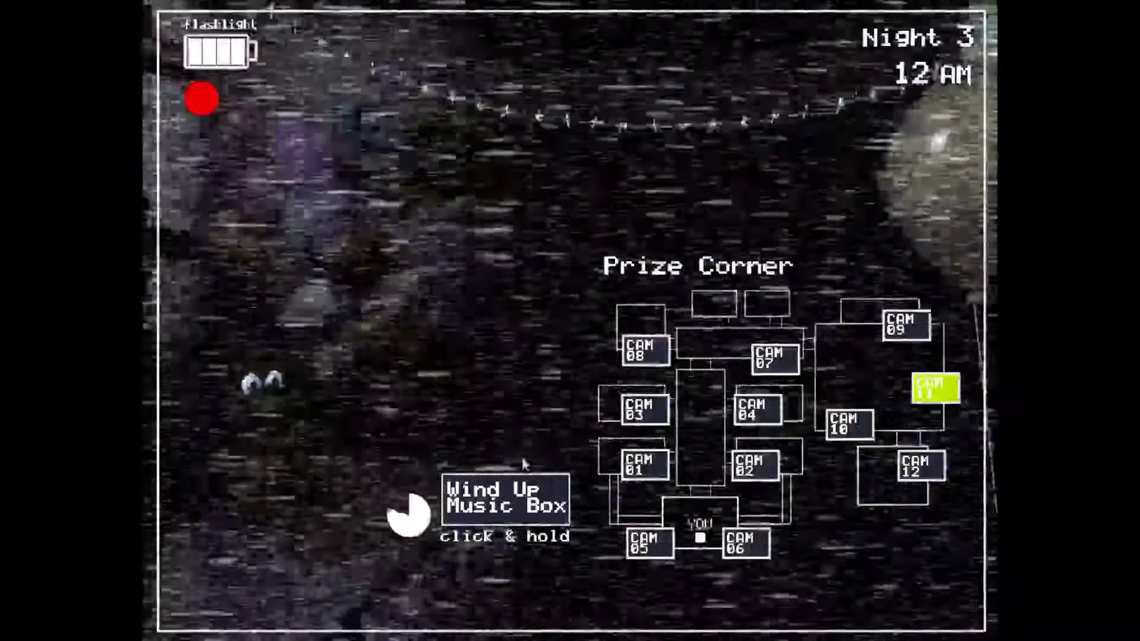
{"action": "left_click", "coordinate": [524, 490]}
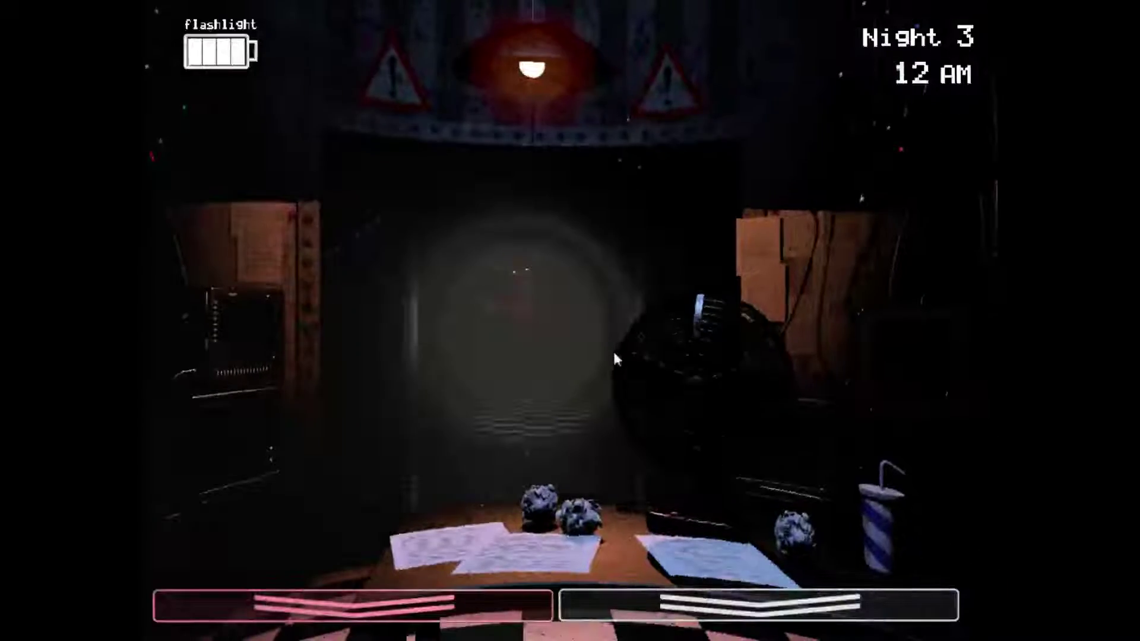
{"action": "key", "text": "ctrl"}
{"action": "key", "text": "ctrl"}
{"action": "key", "text": "ctrl"}
{"action": "key", "text": "ctrl"}
{"action": "key", "text": "ctrl"}
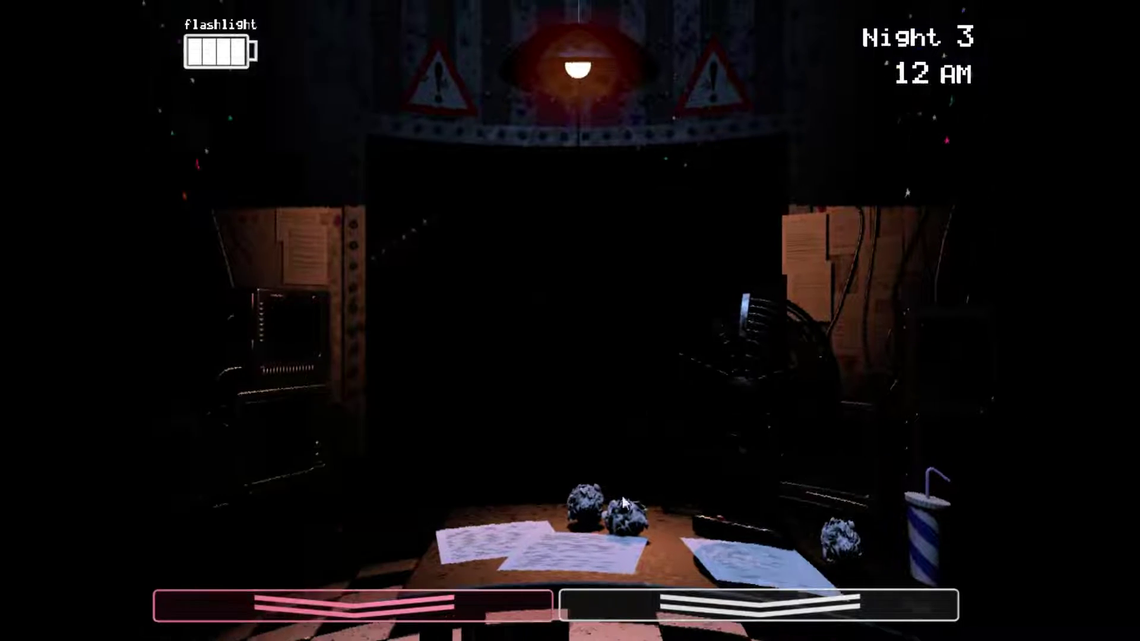
Step: Light the hallway and rewind the music box to full twice from the Prize Corner feed
{"action": "key", "text": "ctrl"}
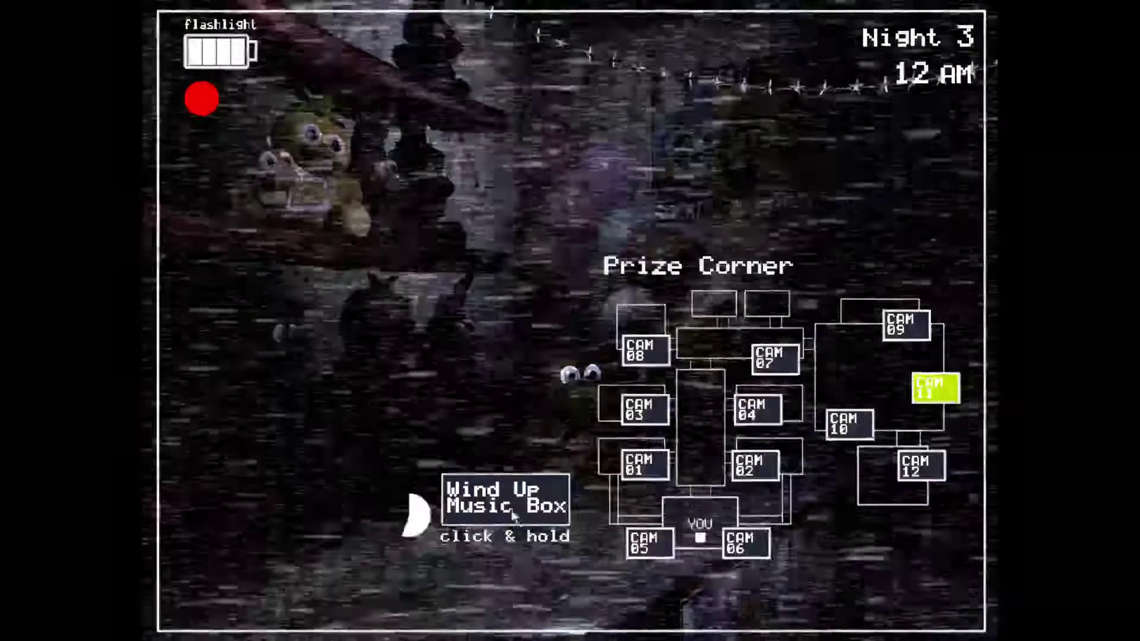
{"action": "left_click", "coordinate": [503, 510]}
{"action": "left_click_drag", "start_coordinate": [513, 515], "coordinate": [513, 516]}
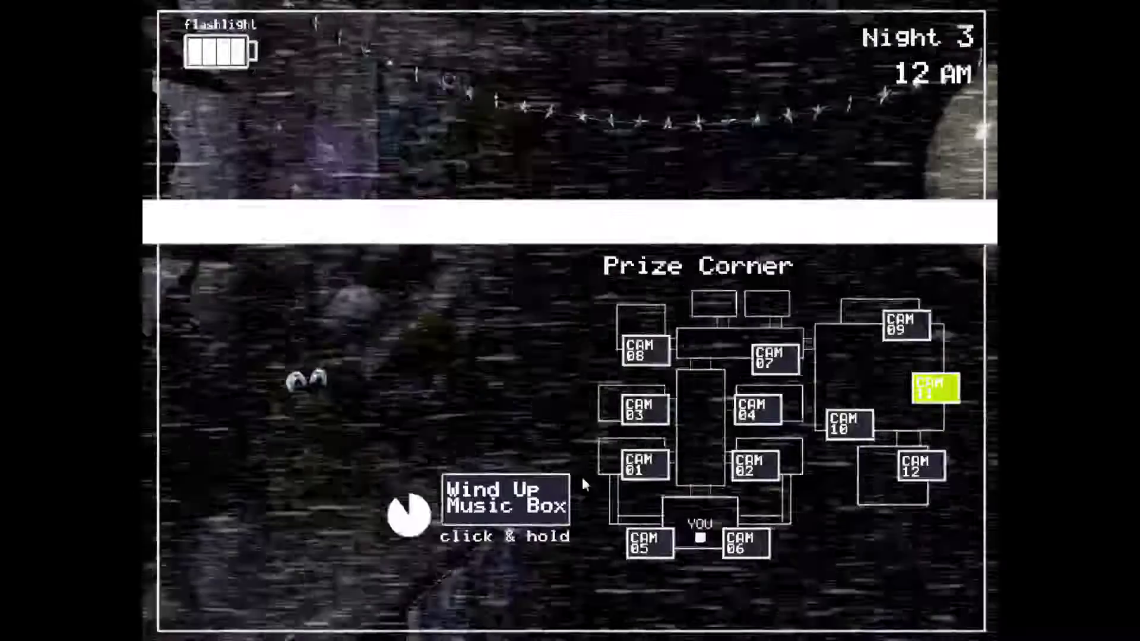
{"action": "left_click", "coordinate": [547, 501]}
{"action": "left_click_drag", "start_coordinate": [547, 502], "coordinate": [512, 504]}
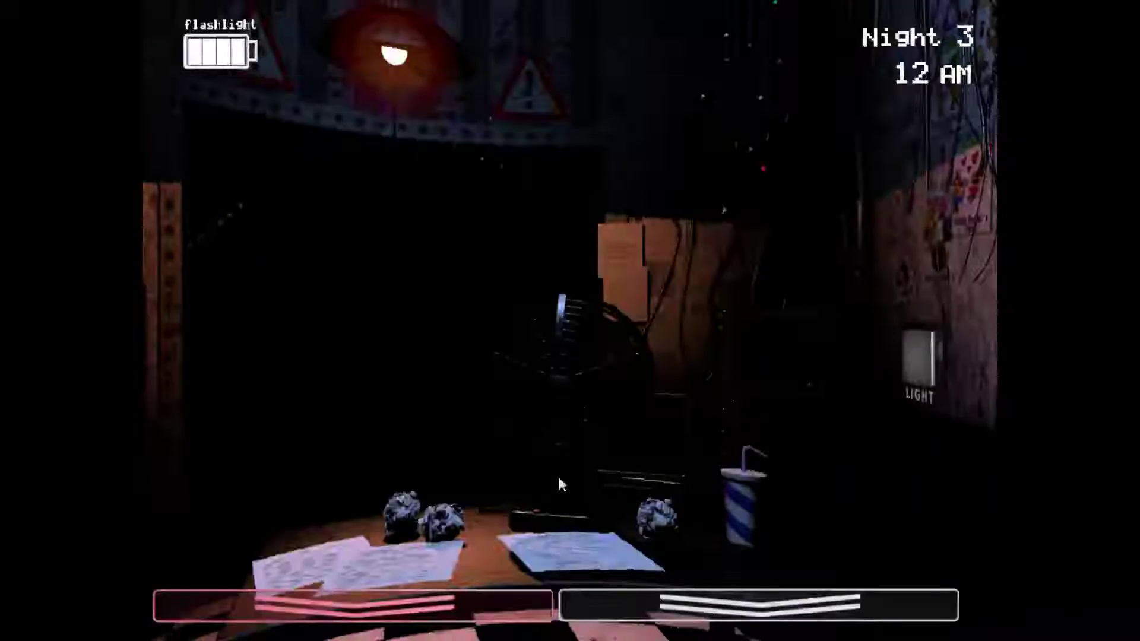
{"action": "key", "text": "ctrl"}
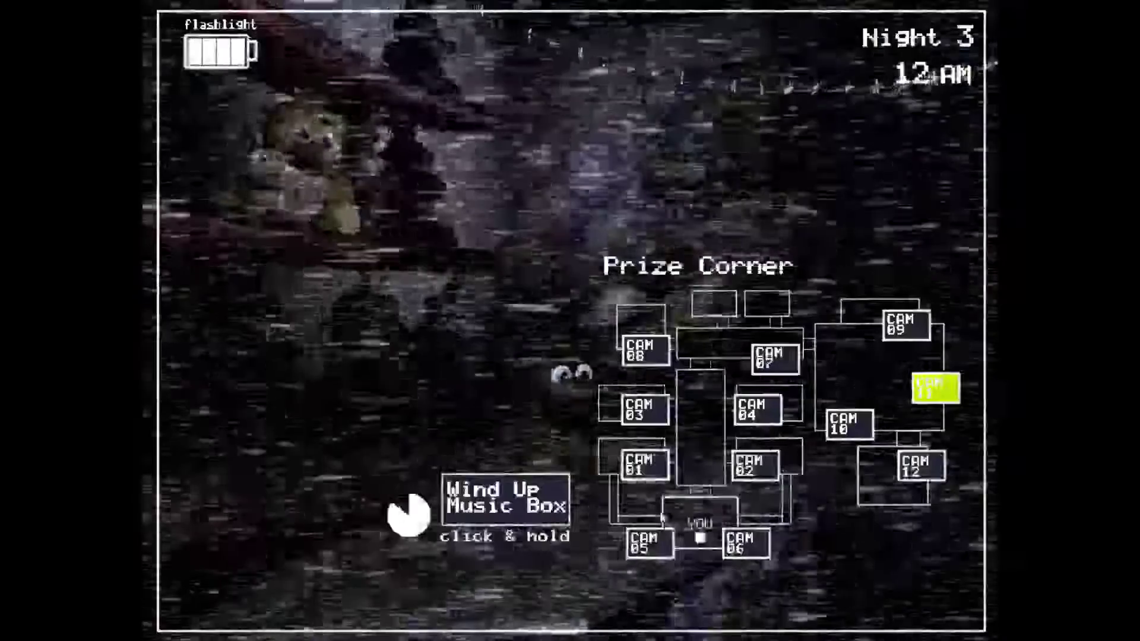
Step: Keep topping up the music box while flickering the flashlight down the hallway
{"action": "left_click", "coordinate": [560, 502]}
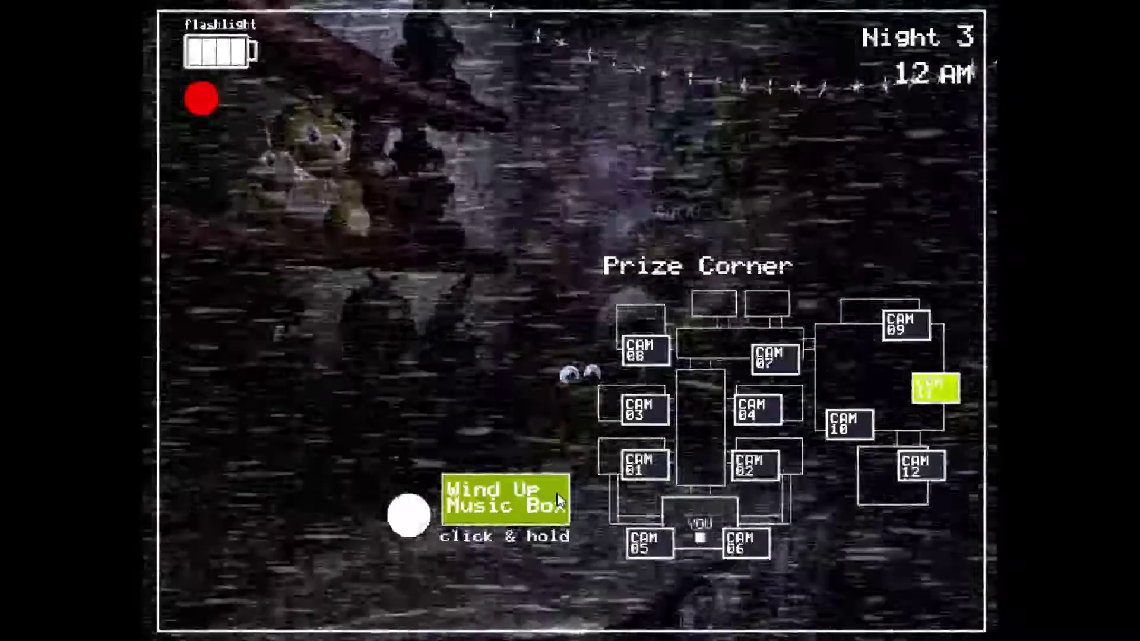
{"action": "key", "text": "ctrl"}
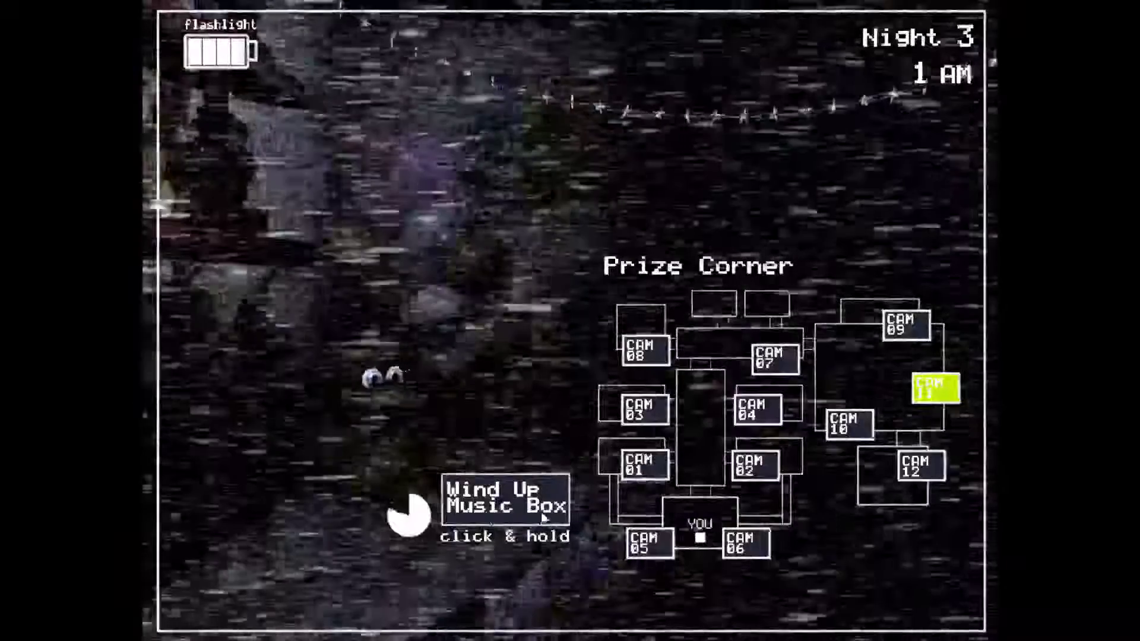
{"action": "left_click", "coordinate": [519, 508]}
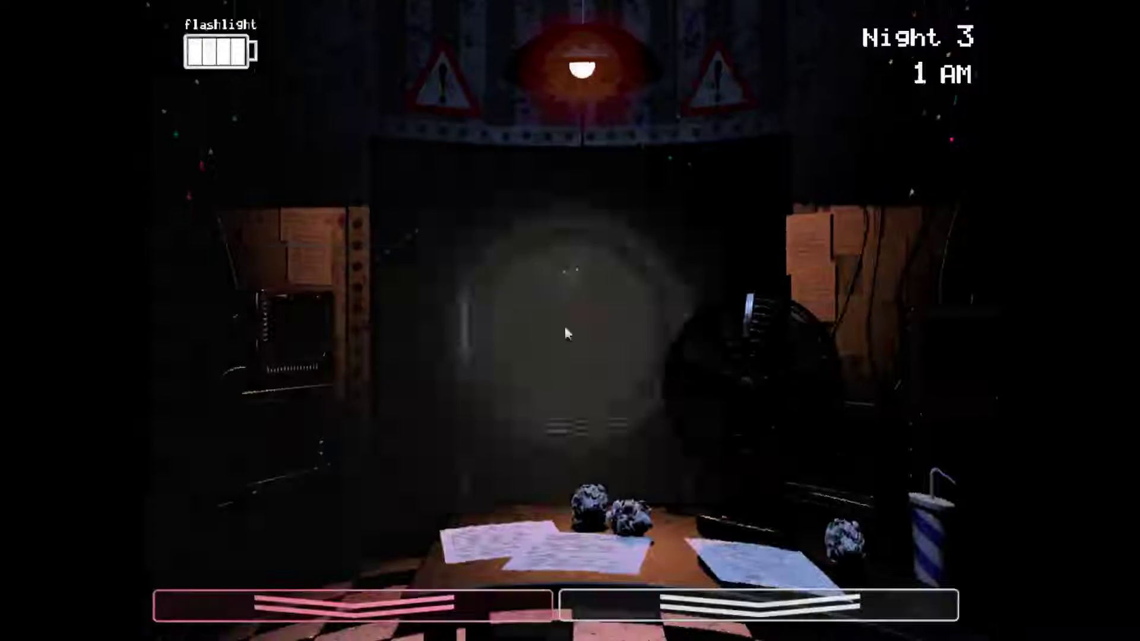
{"action": "key", "text": "ctrl"}
{"action": "key", "text": "ctrl"}
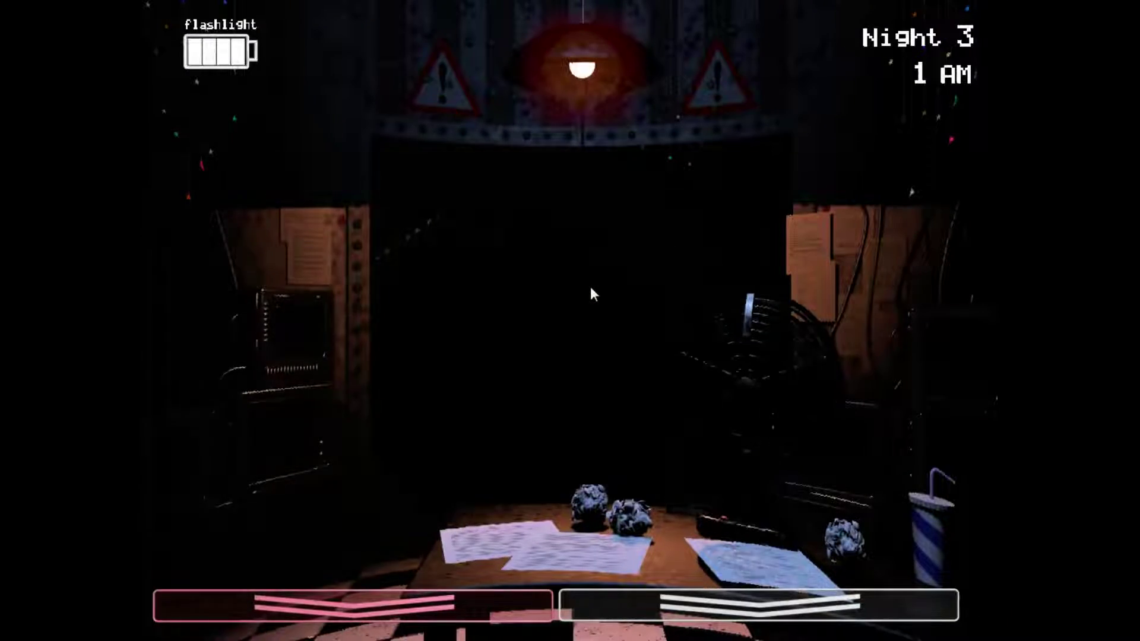
{"action": "key", "text": "ctrl"}
{"action": "key", "text": "ctrl"}
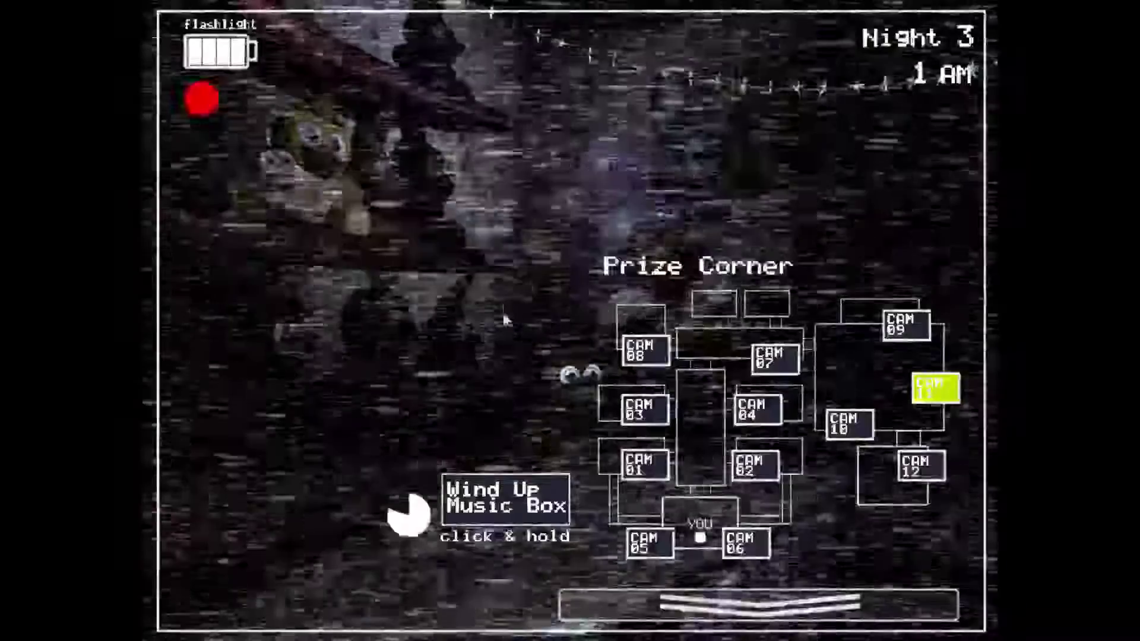
{"action": "left_click", "coordinate": [511, 494]}
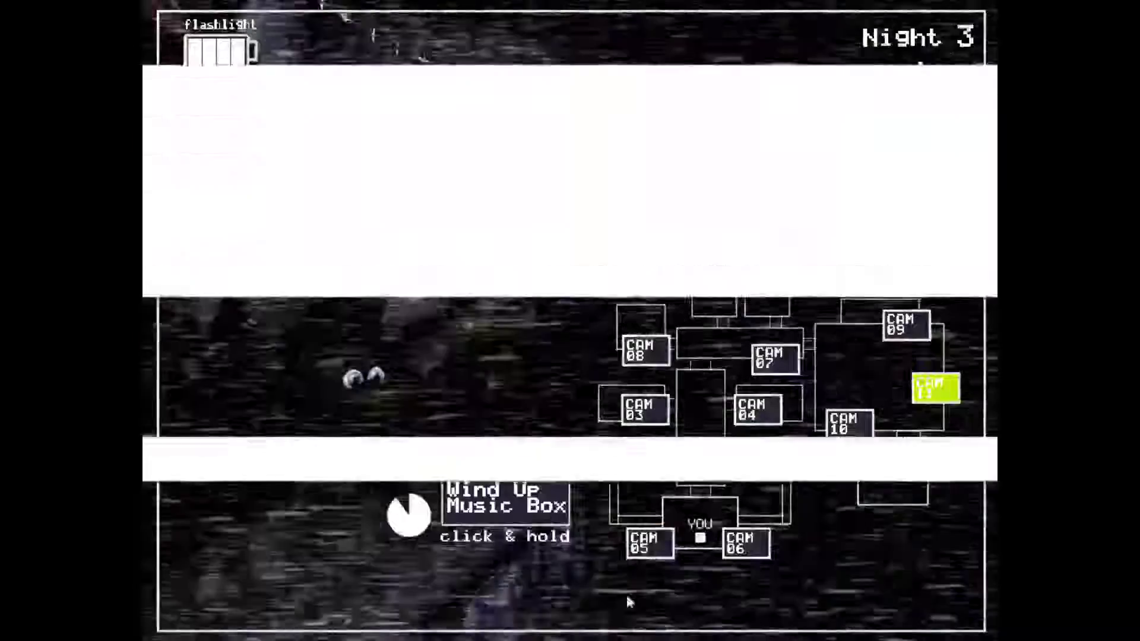
Step: Bring up the Prize Corner feed, then the Left Air Vent camera
{"action": "left_click", "coordinate": [546, 521]}
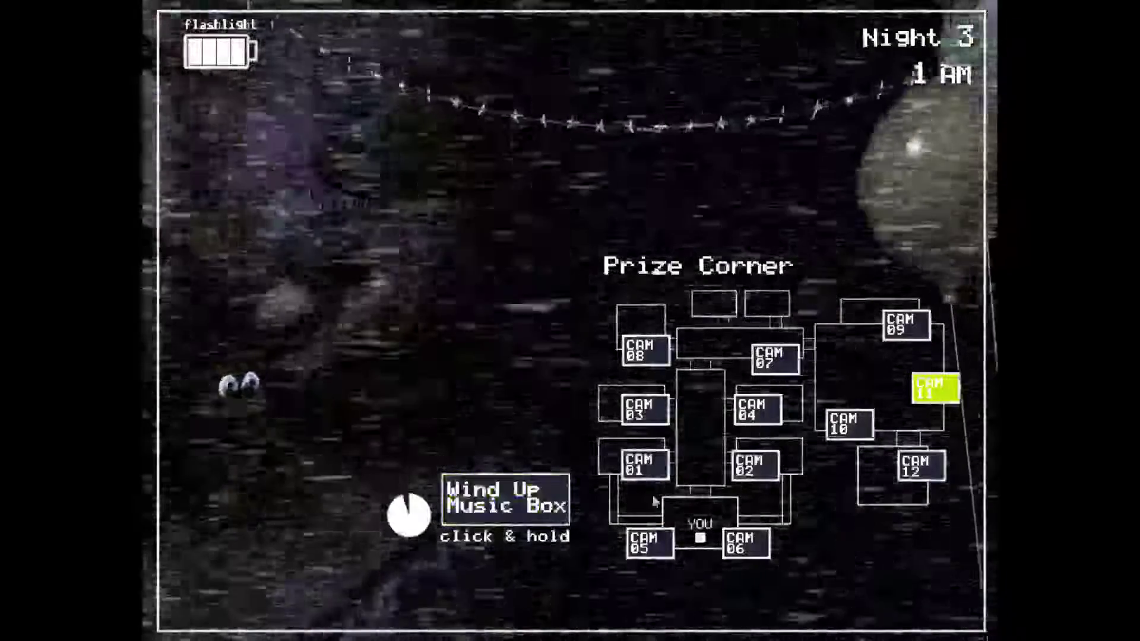
{"action": "left_click", "coordinate": [657, 546]}
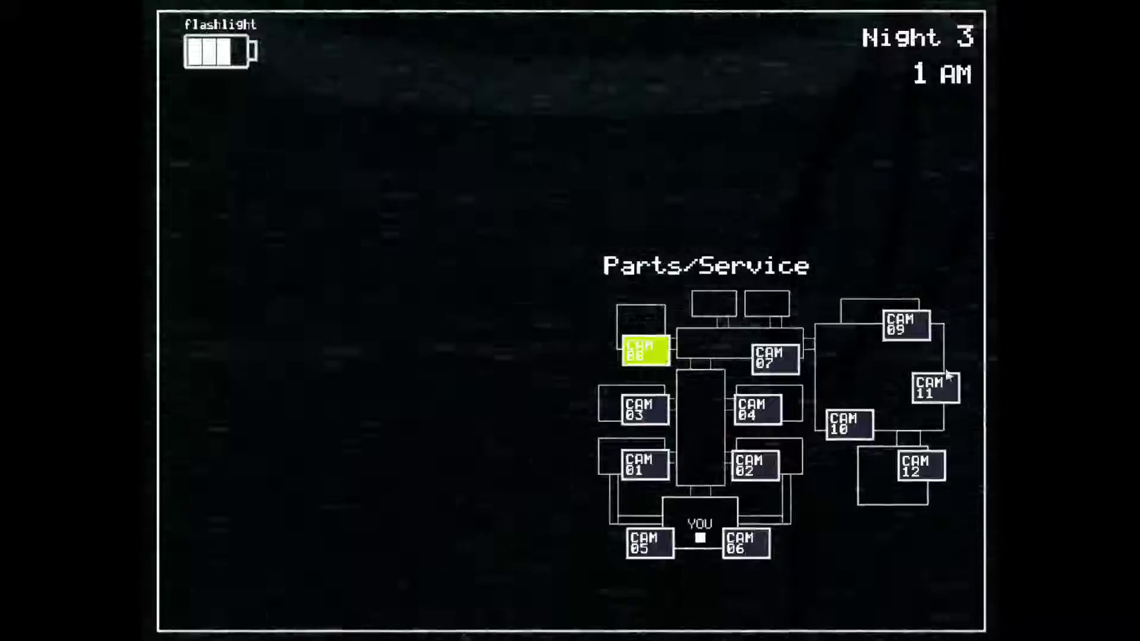
Step: Wind the Prize Corner music box, glance at the Game Area feed and flash the hallway
{"action": "left_click", "coordinate": [906, 325]}
{"action": "left_click", "coordinate": [936, 388]}
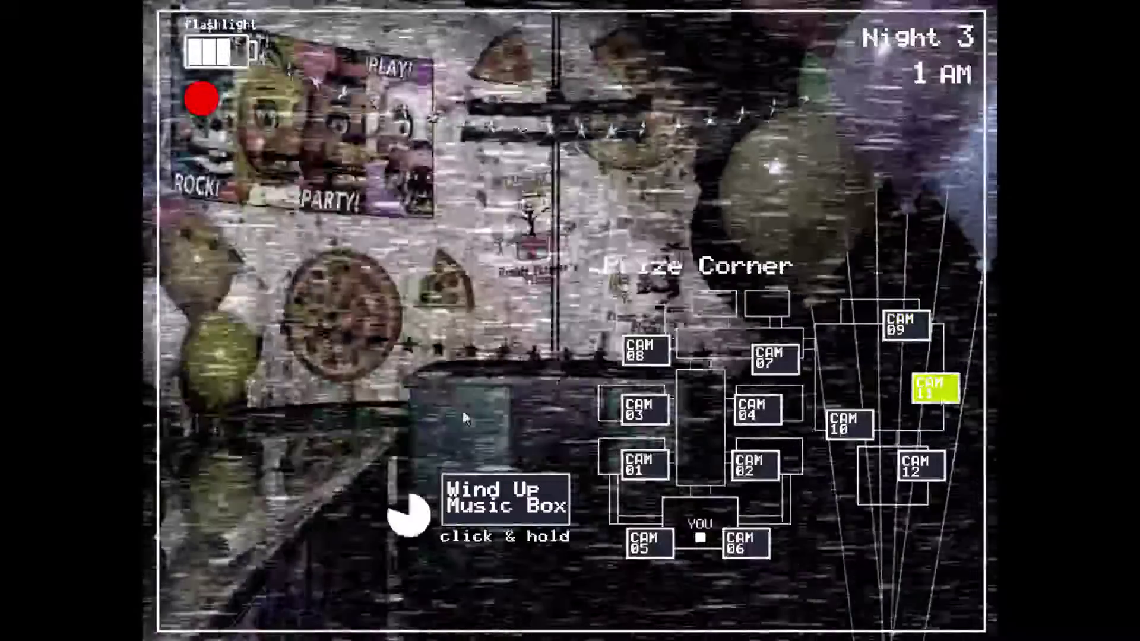
{"action": "left_click", "coordinate": [485, 495]}
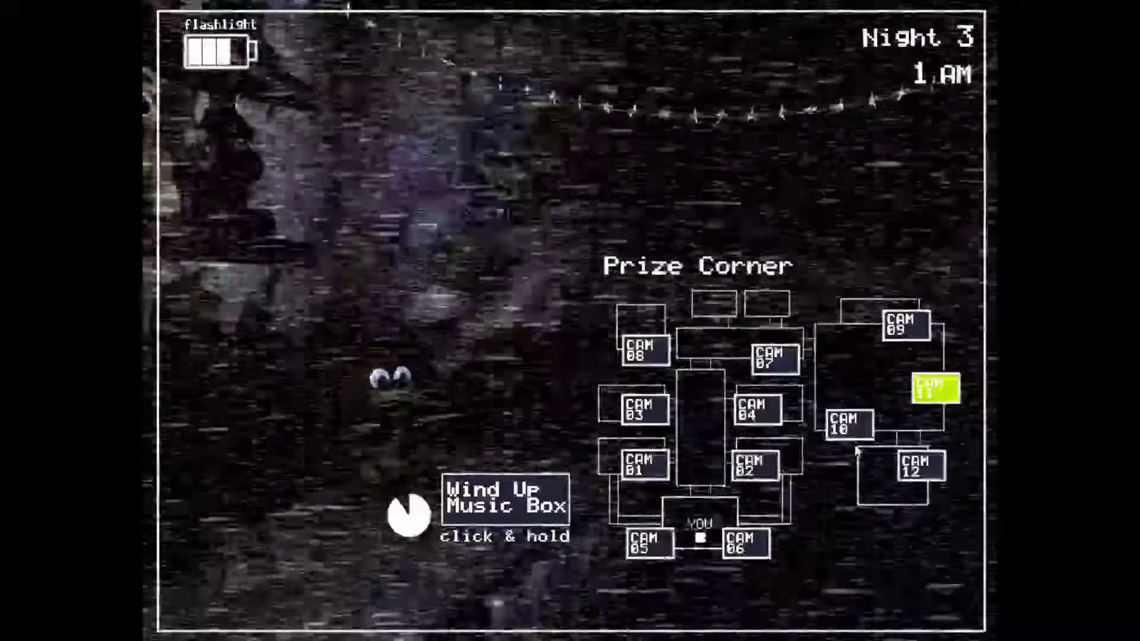
{"action": "left_click", "coordinate": [849, 425]}
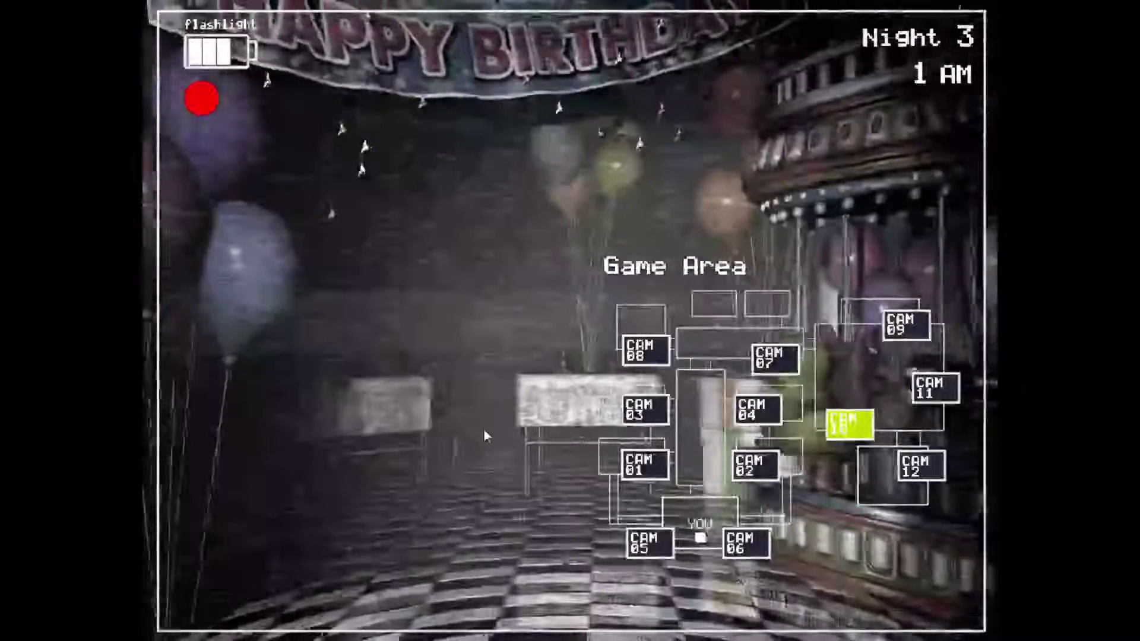
{"action": "key", "text": "ctrl"}
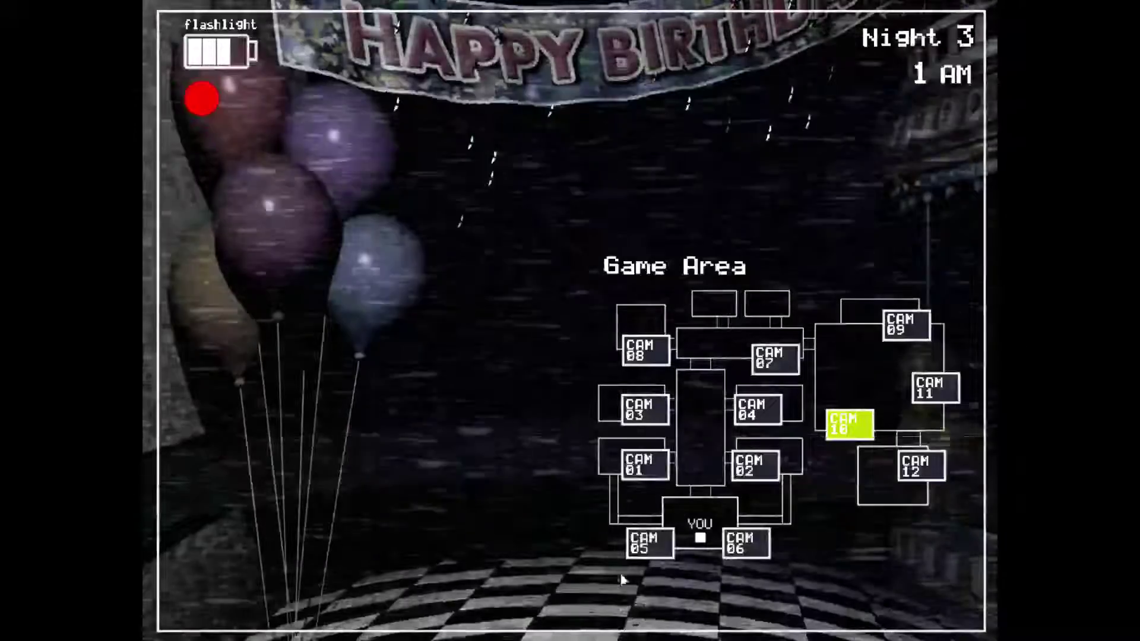
Step: Check both air vent cameras, then wind the music box back to full with a hallway check
{"action": "left_click", "coordinate": [644, 545]}
{"action": "left_click", "coordinate": [762, 554]}
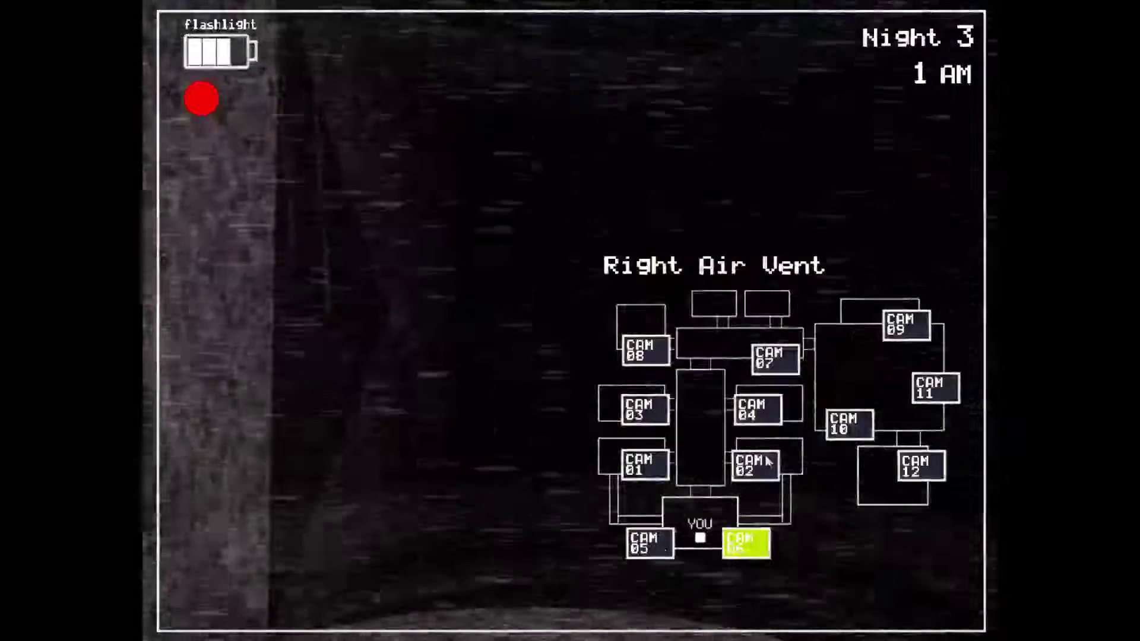
{"action": "left_click", "coordinate": [758, 463]}
{"action": "left_click", "coordinate": [935, 388]}
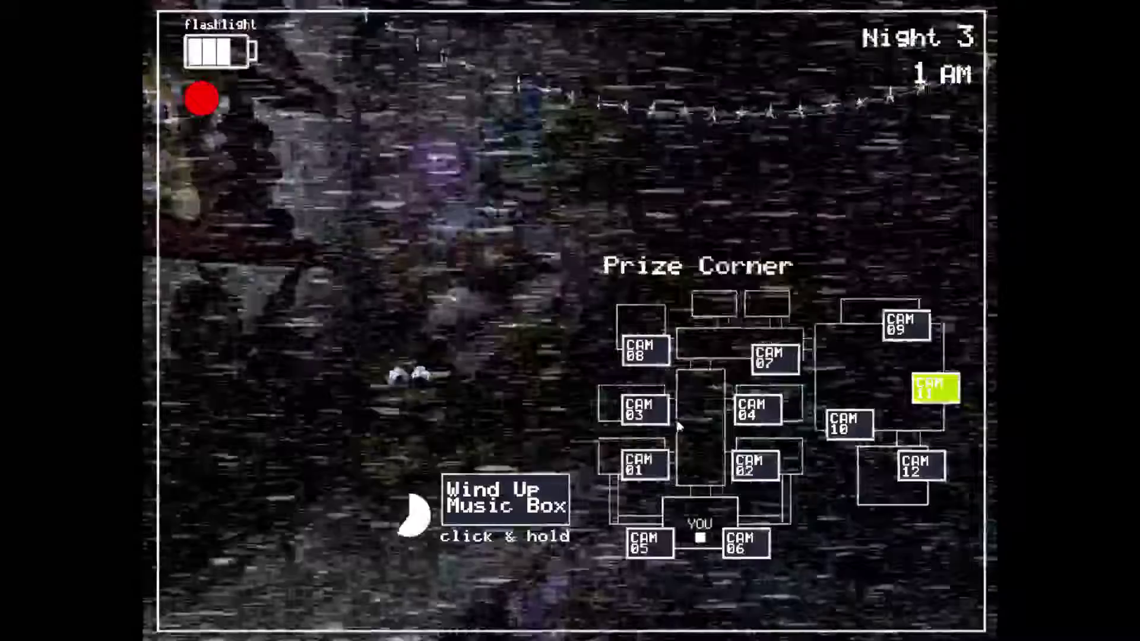
{"action": "left_click", "coordinate": [489, 501]}
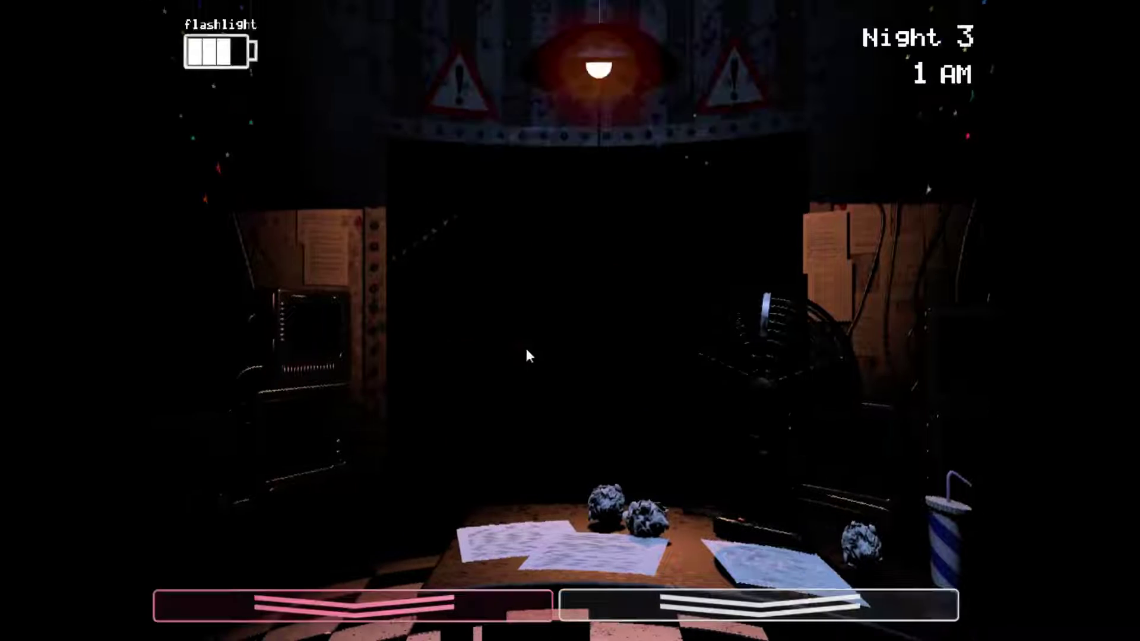
{"action": "key", "text": "ctrl"}
{"action": "key", "text": "ctrl"}
{"action": "key", "text": "ctrl"}
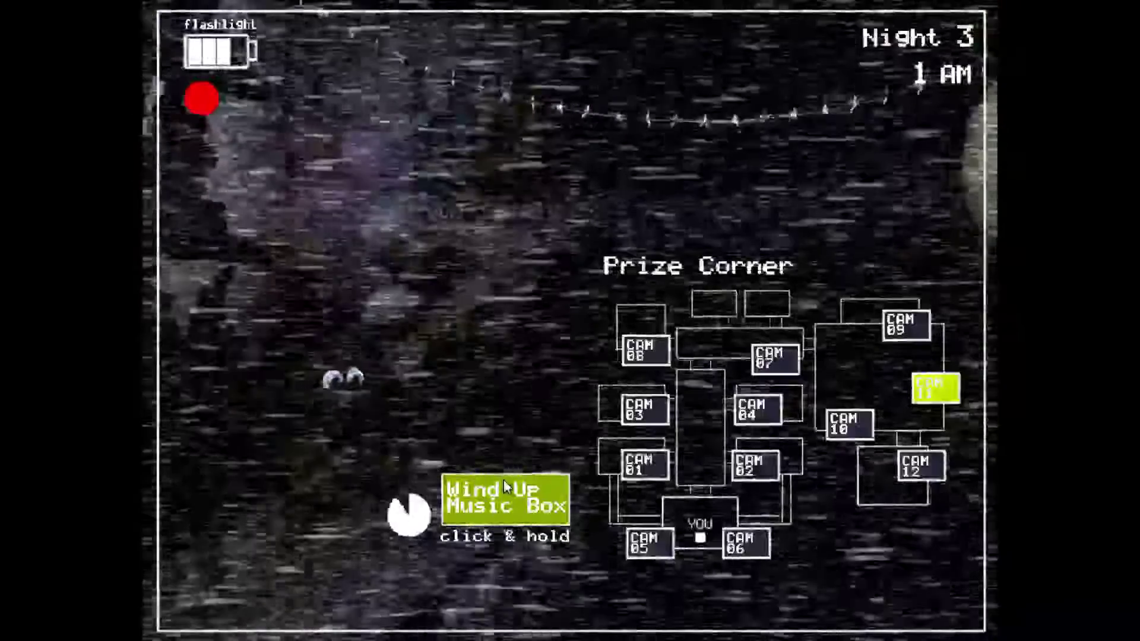
{"action": "left_click", "coordinate": [504, 485]}
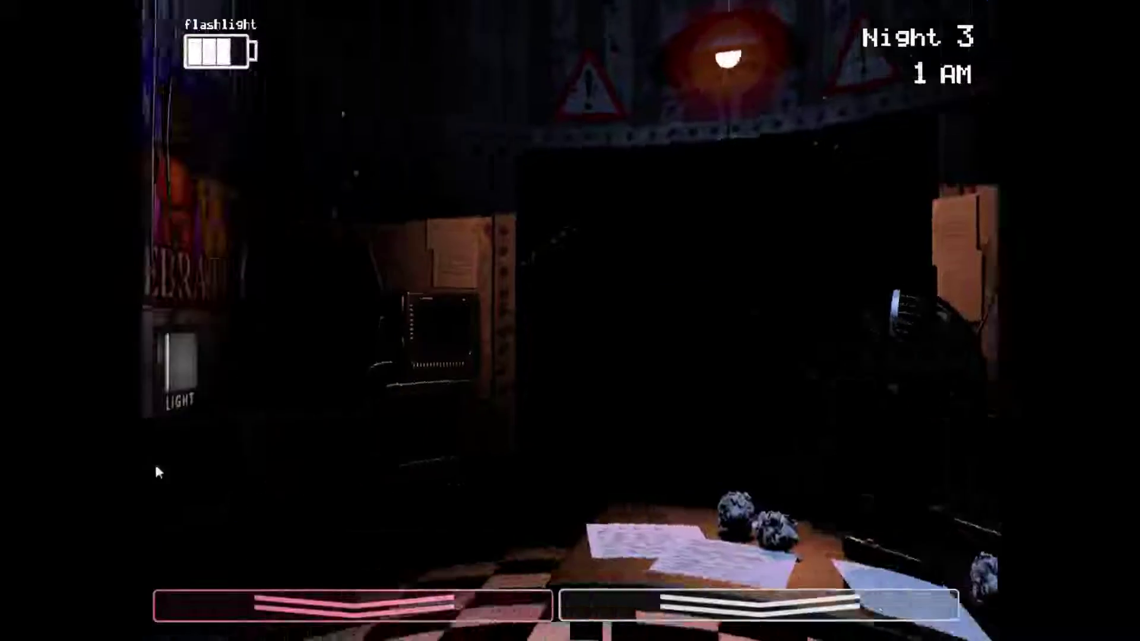
Step: Light the left vent from the office and shine the flashlight down the hallway
{"action": "left_click", "coordinate": [286, 385]}
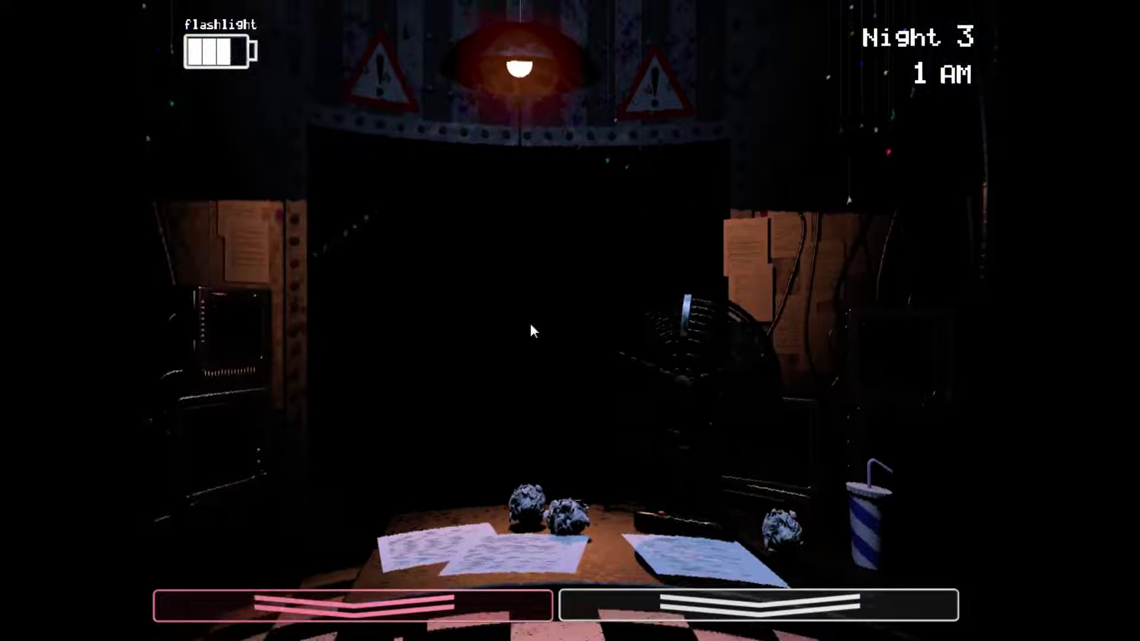
{"action": "key", "text": "ctrl"}
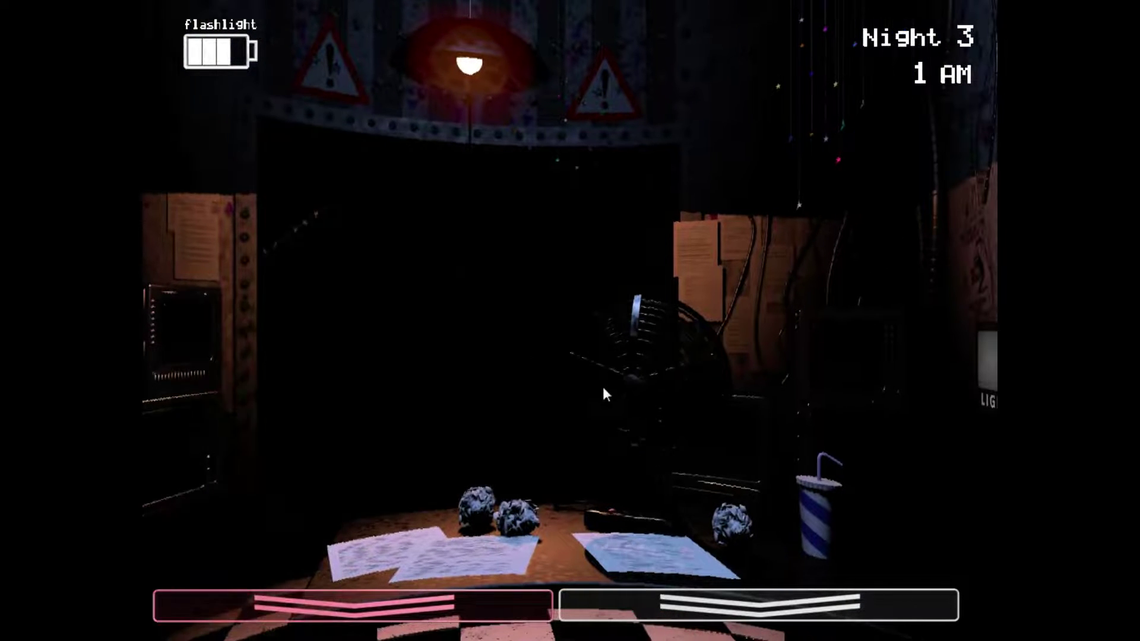
{"action": "key", "text": "ctrl"}
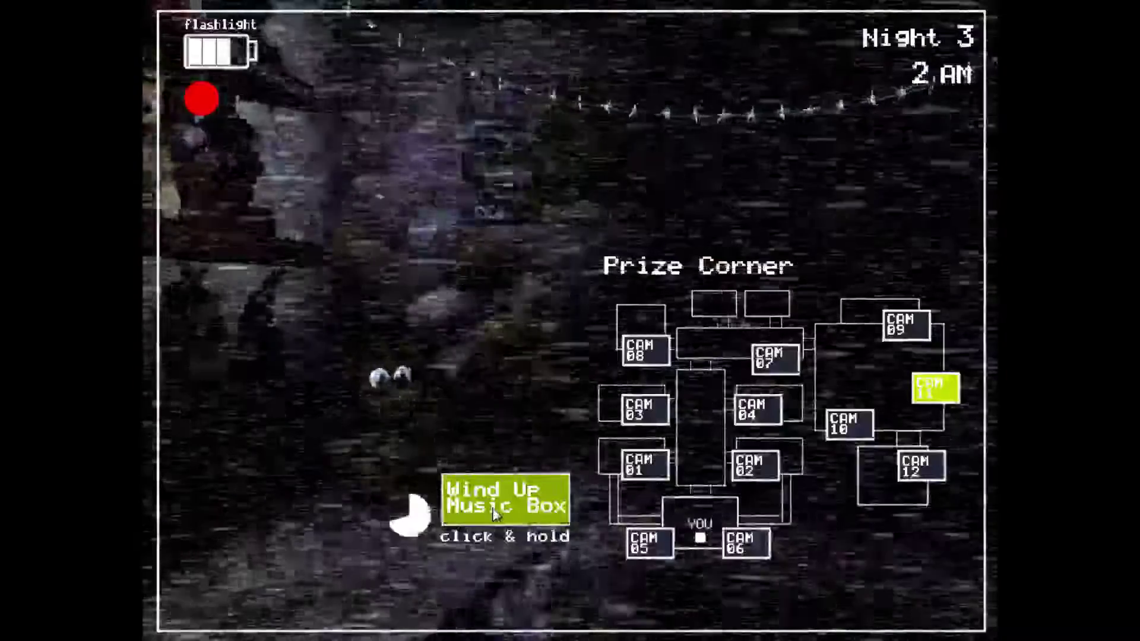
Step: Wind the music box to full, flash the hallway, and wind it full again
{"action": "left_click_drag", "start_coordinate": [496, 515], "coordinate": [495, 515]}
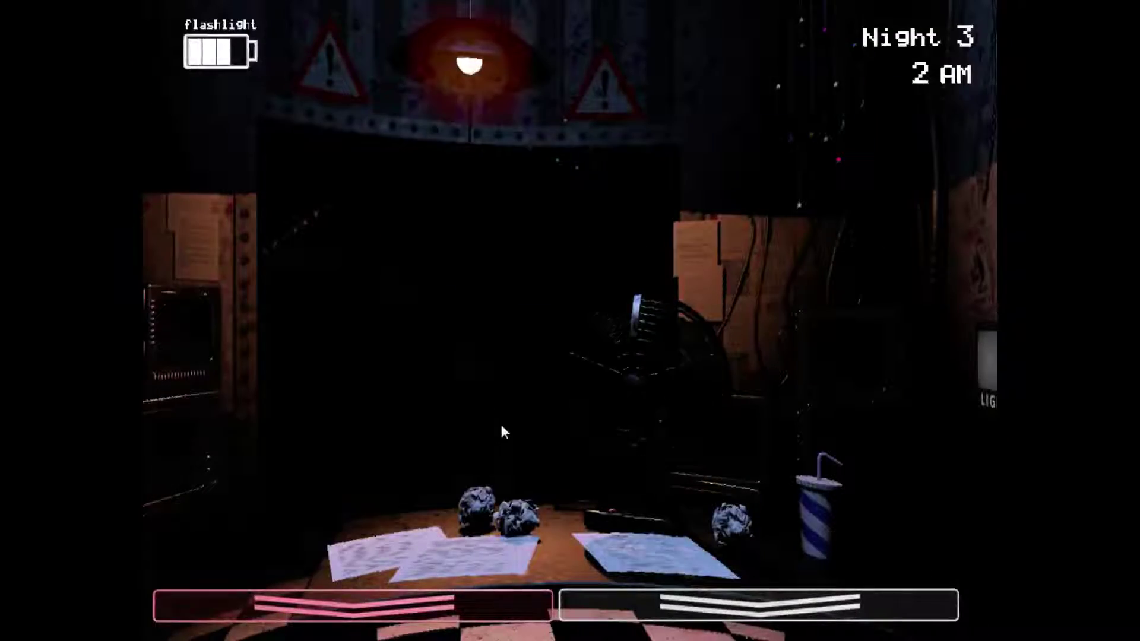
{"action": "key", "text": "ctrl"}
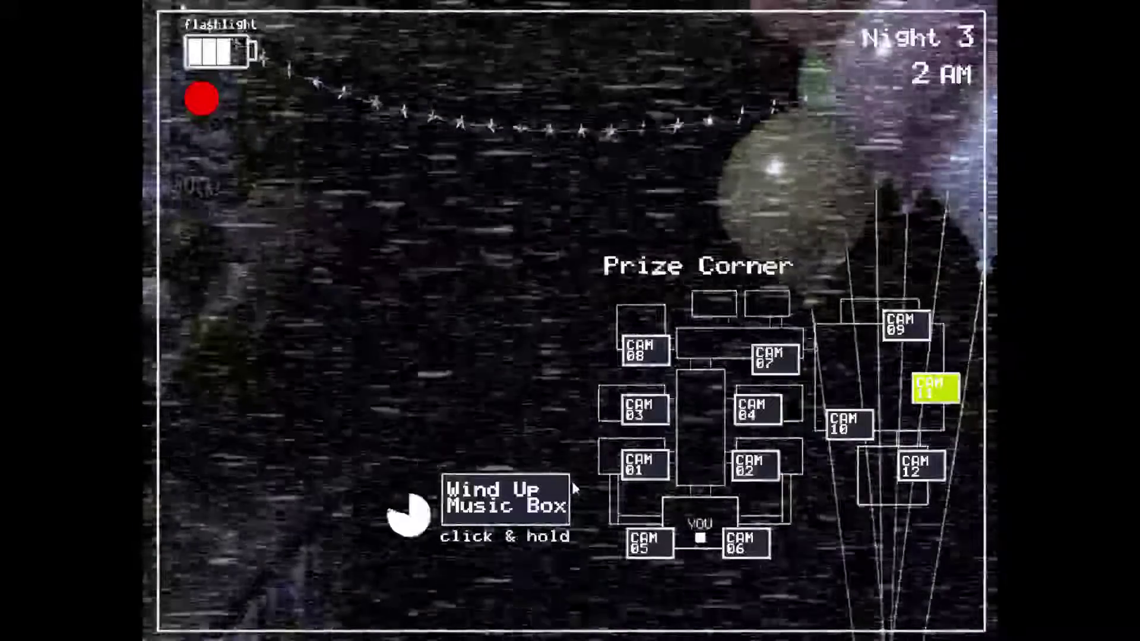
{"action": "left_click", "coordinate": [557, 488]}
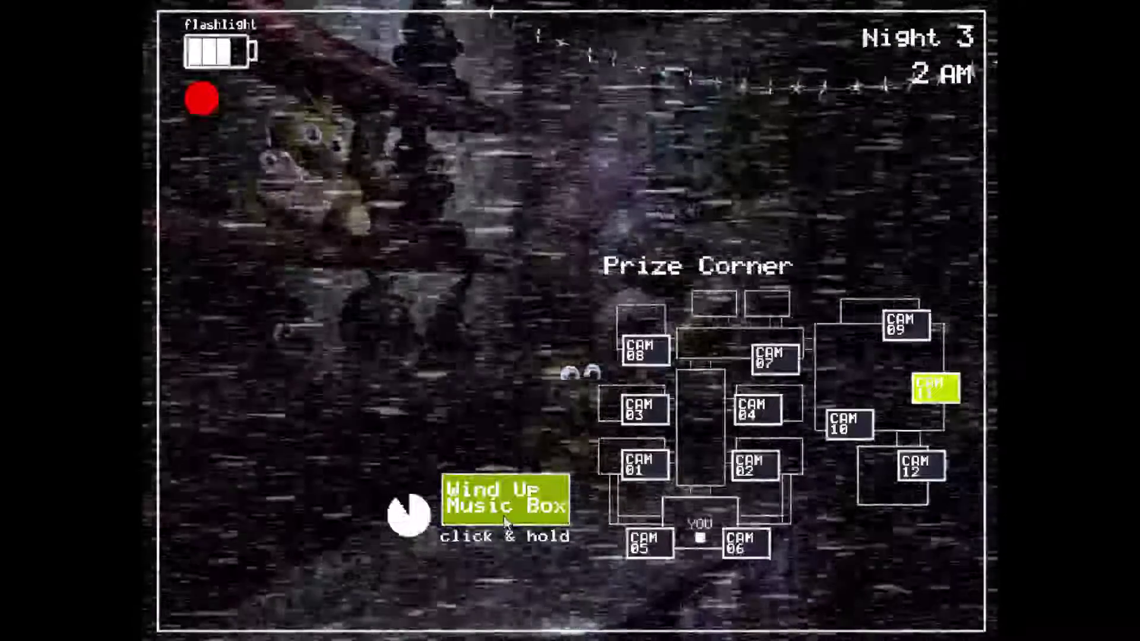
Step: Check both air vent cameras twice, light the left vent, and flash the hallway
{"action": "left_click", "coordinate": [650, 542]}
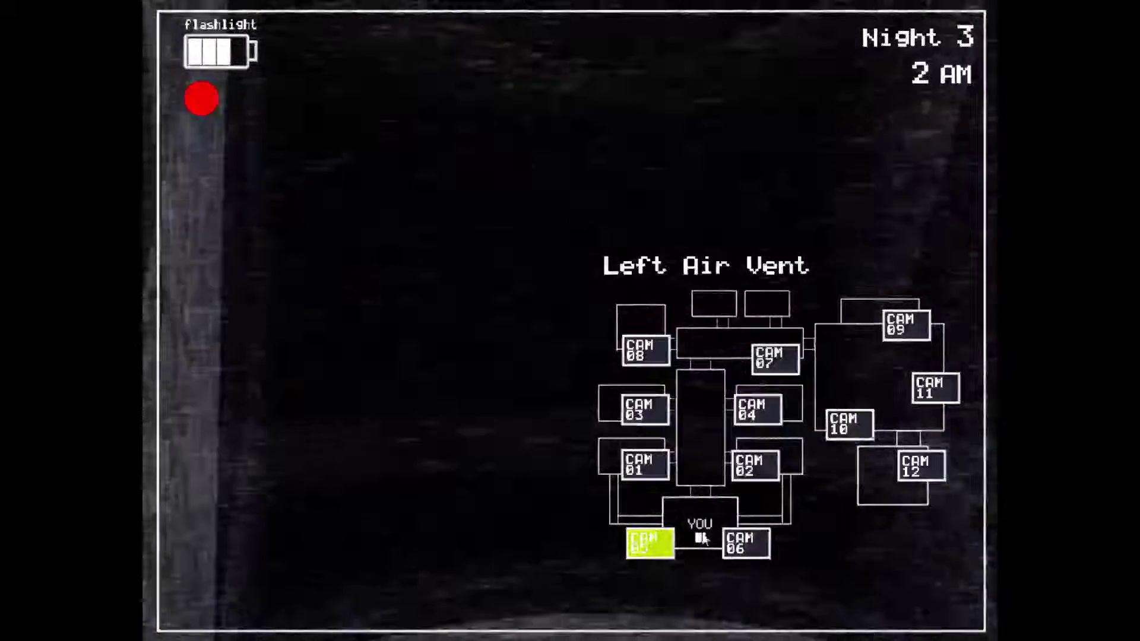
{"action": "left_click", "coordinate": [740, 541]}
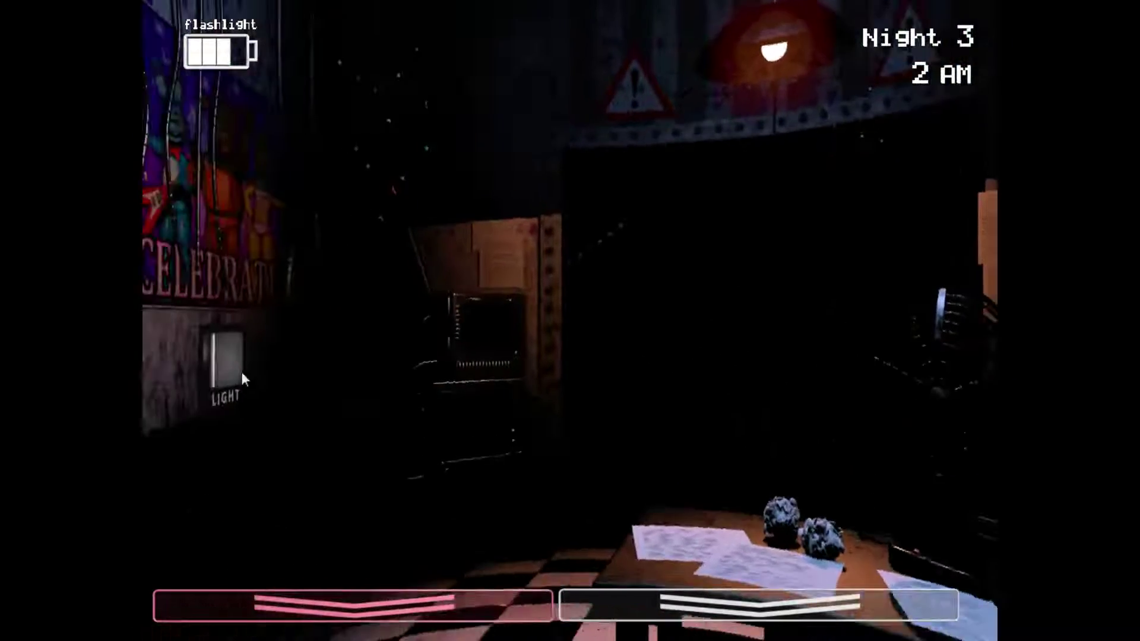
{"action": "left_click", "coordinate": [259, 370]}
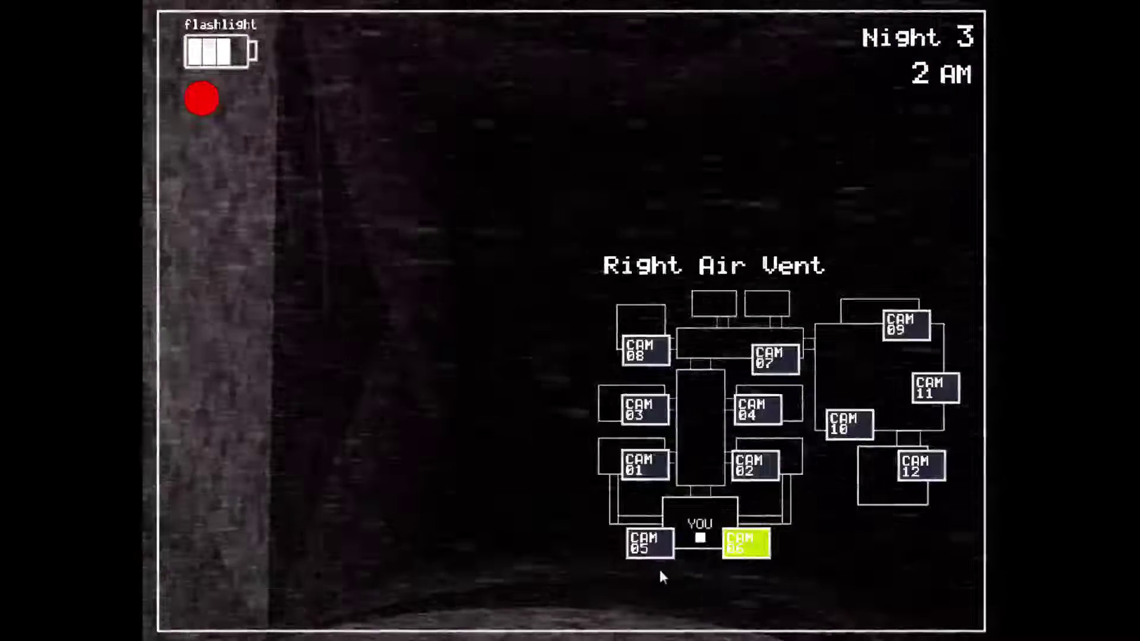
{"action": "left_click", "coordinate": [650, 543]}
{"action": "left_click", "coordinate": [747, 544]}
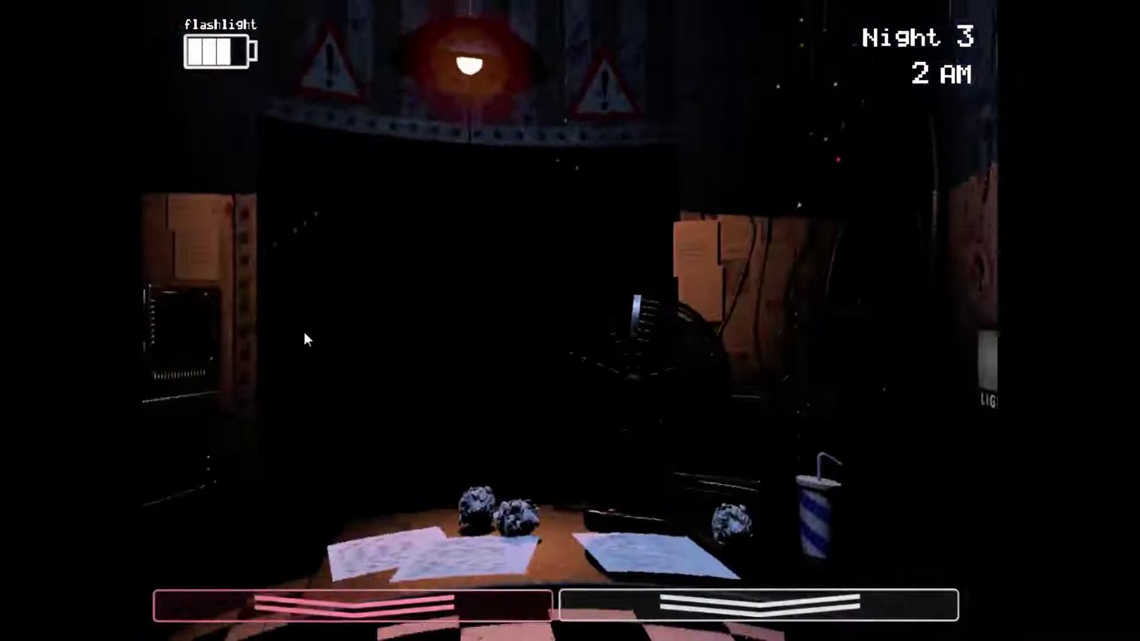
{"action": "key", "text": "ctrl"}
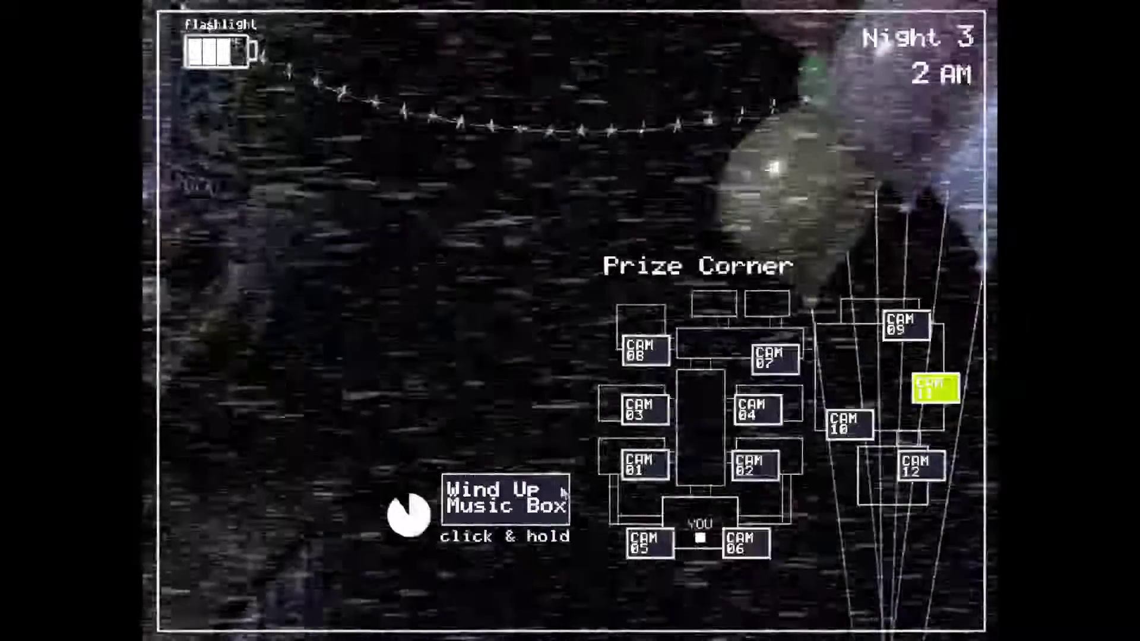
Step: Keep winding the music box on Prize Corner, flashing the hallway in between
{"action": "left_click_drag", "start_coordinate": [562, 492], "coordinate": [562, 493]}
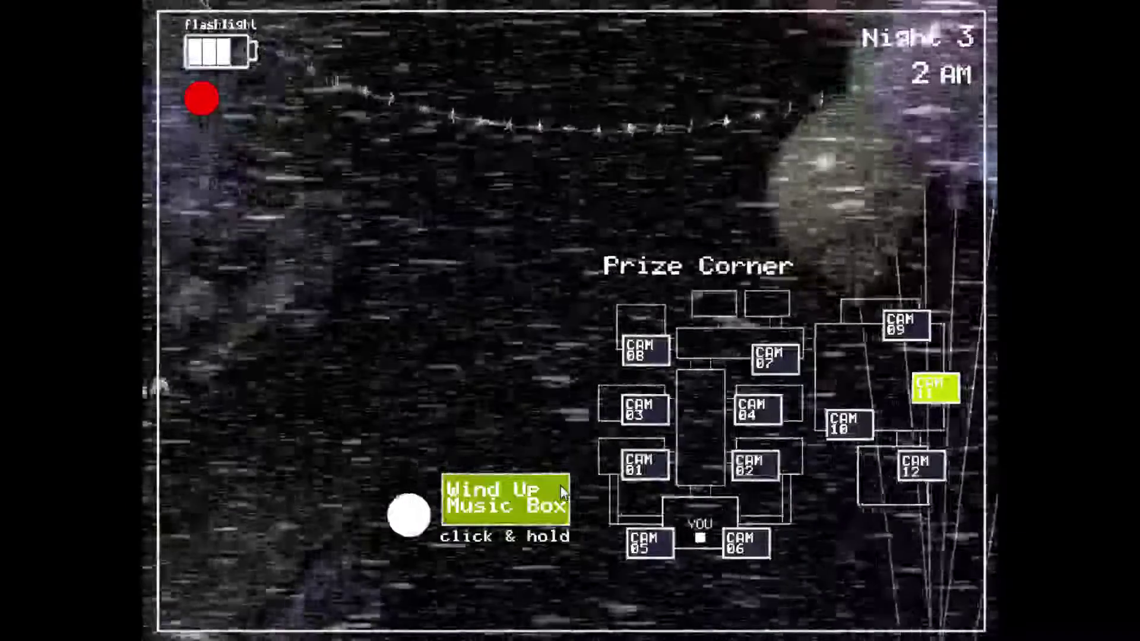
{"action": "key", "text": "ctrl"}
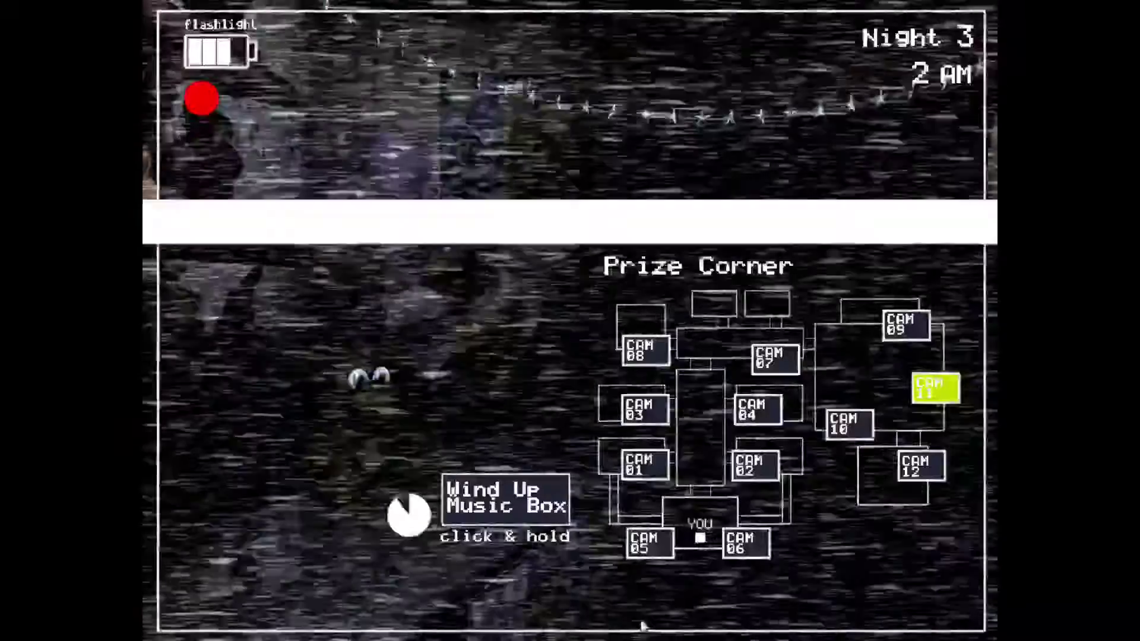
{"action": "left_click_drag", "start_coordinate": [486, 490], "coordinate": [486, 491]}
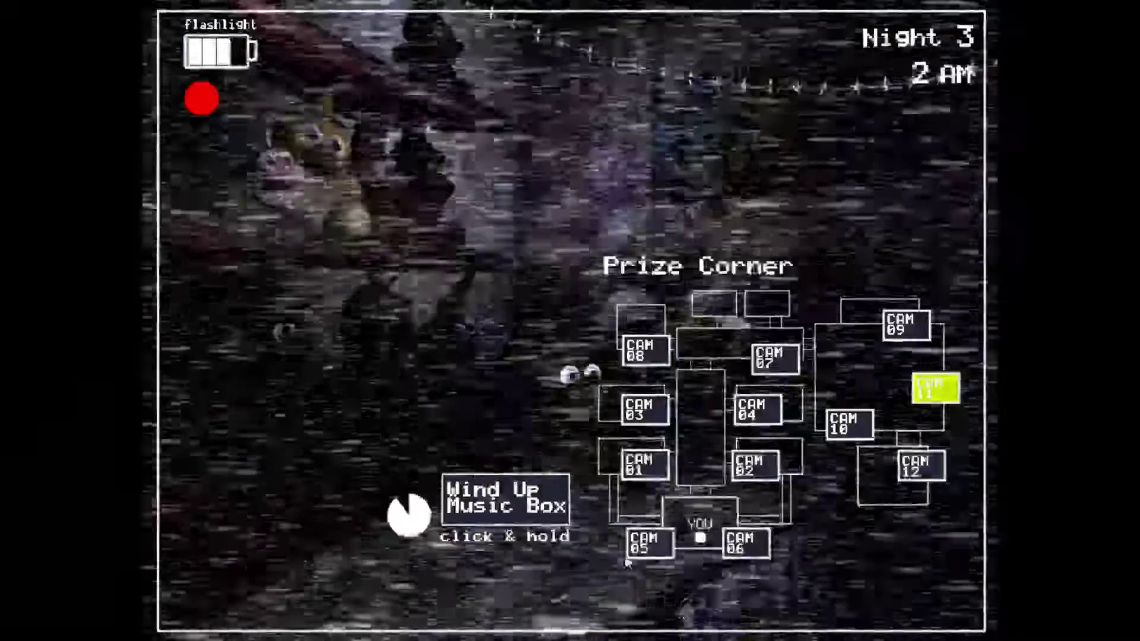
Step: Check both air vent cameras, light the right vent, and keep the hallway lit
{"action": "left_click", "coordinate": [638, 541]}
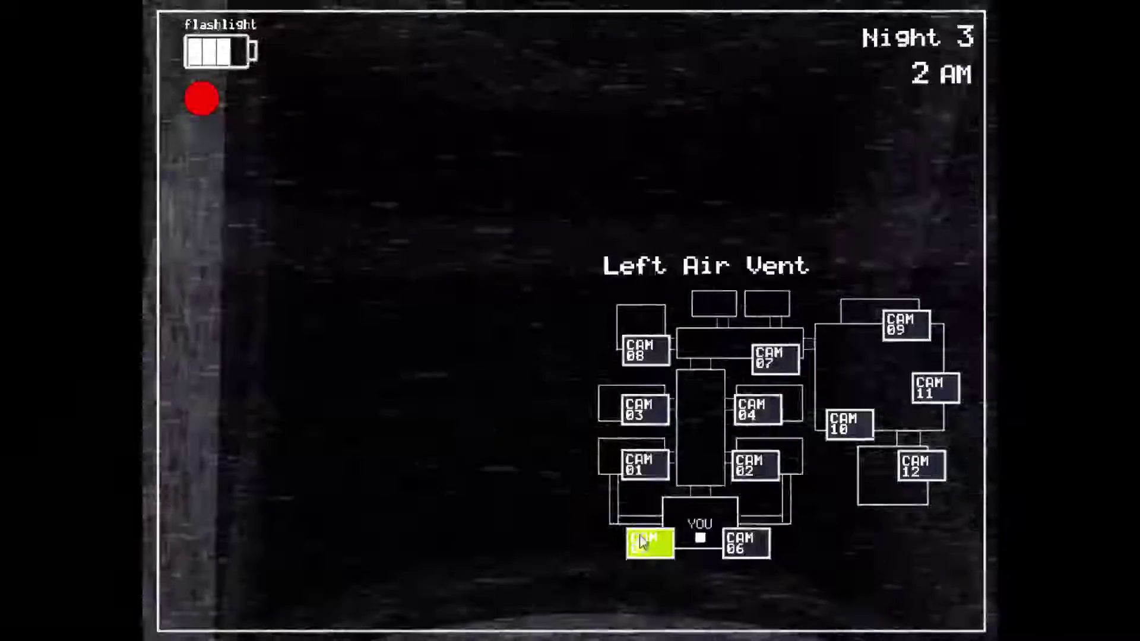
{"action": "left_click", "coordinate": [749, 542]}
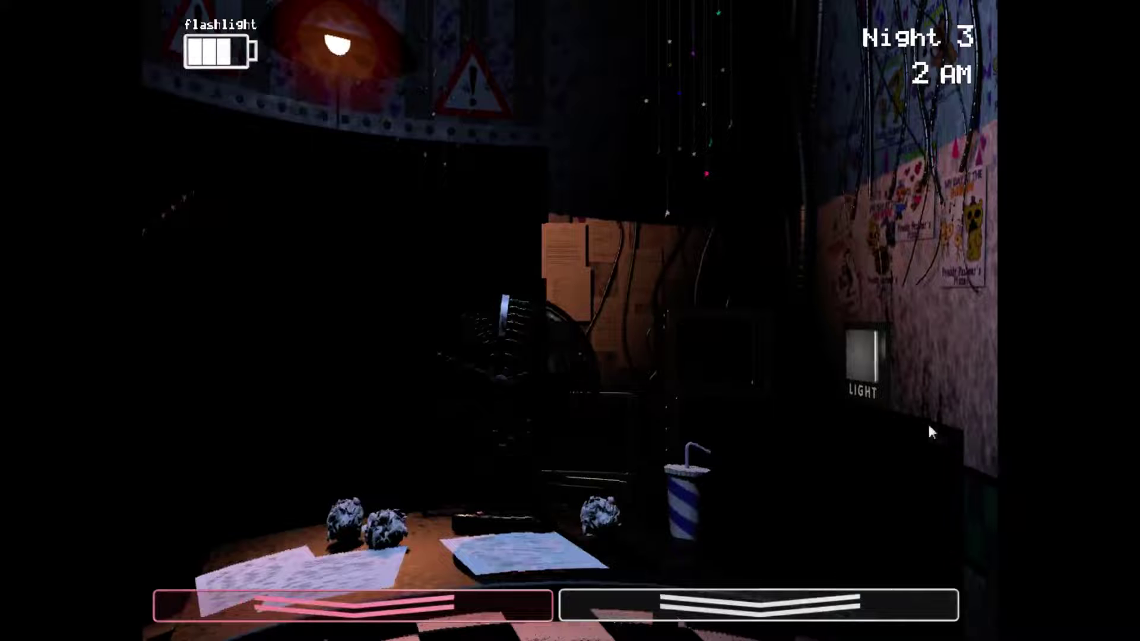
{"action": "left_click", "coordinate": [876, 376]}
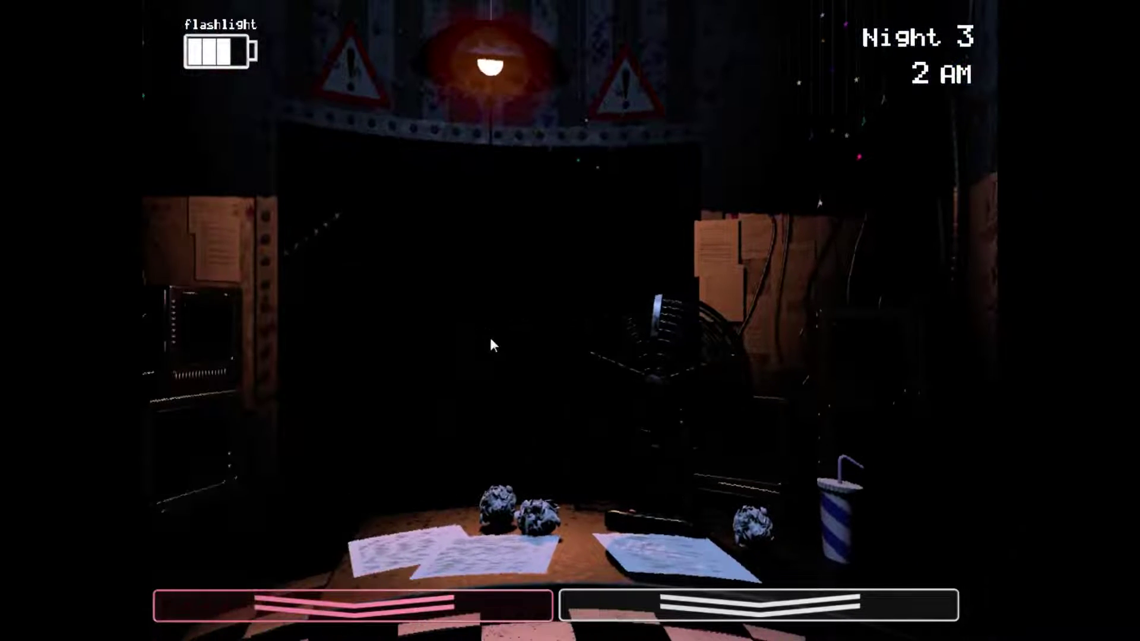
{"action": "key", "text": "ctrl"}
{"action": "key", "text": "ctrl"}
{"action": "key", "text": "ctrl"}
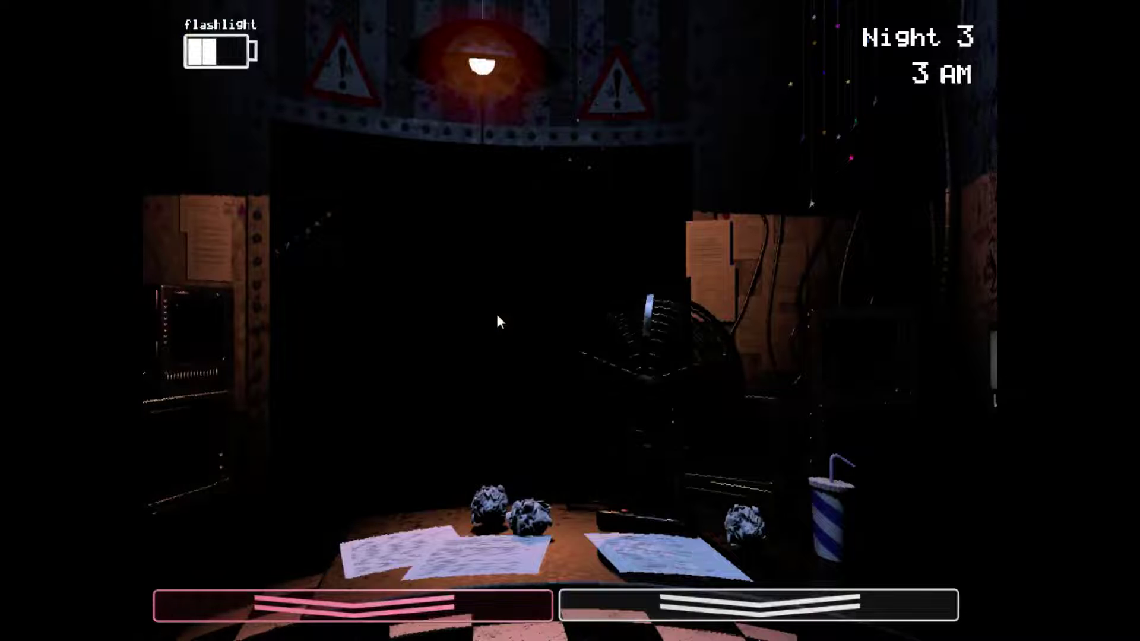
{"action": "key", "text": "ctrl"}
Step: Light both vents from the office and check the Left Air Vent camera
{"action": "left_click", "coordinate": [872, 368]}
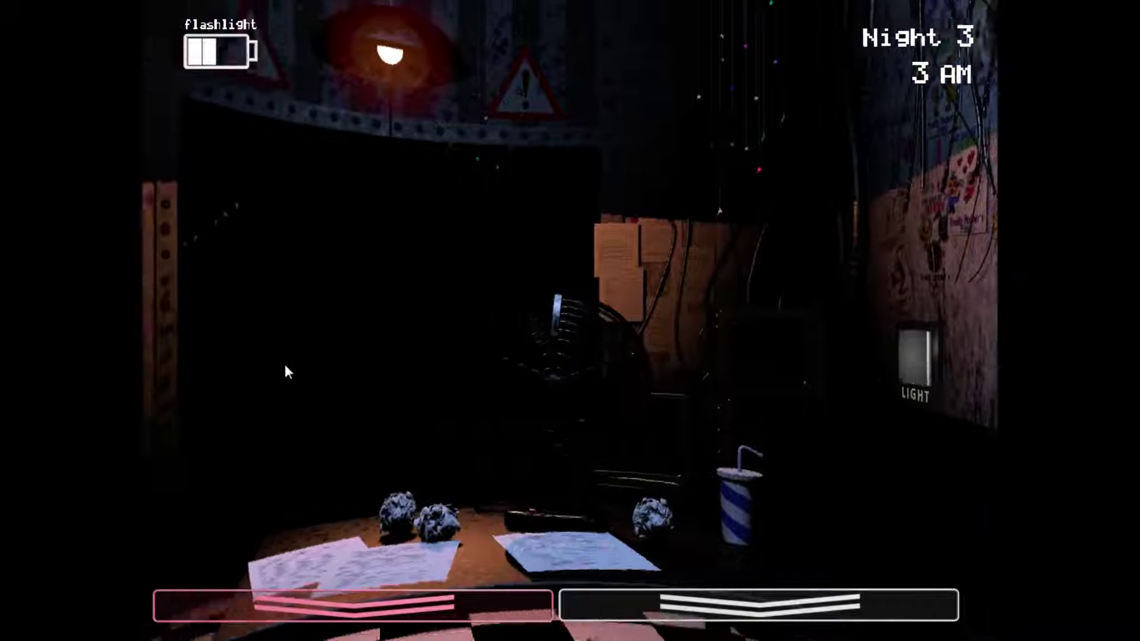
{"action": "left_click", "coordinate": [273, 352]}
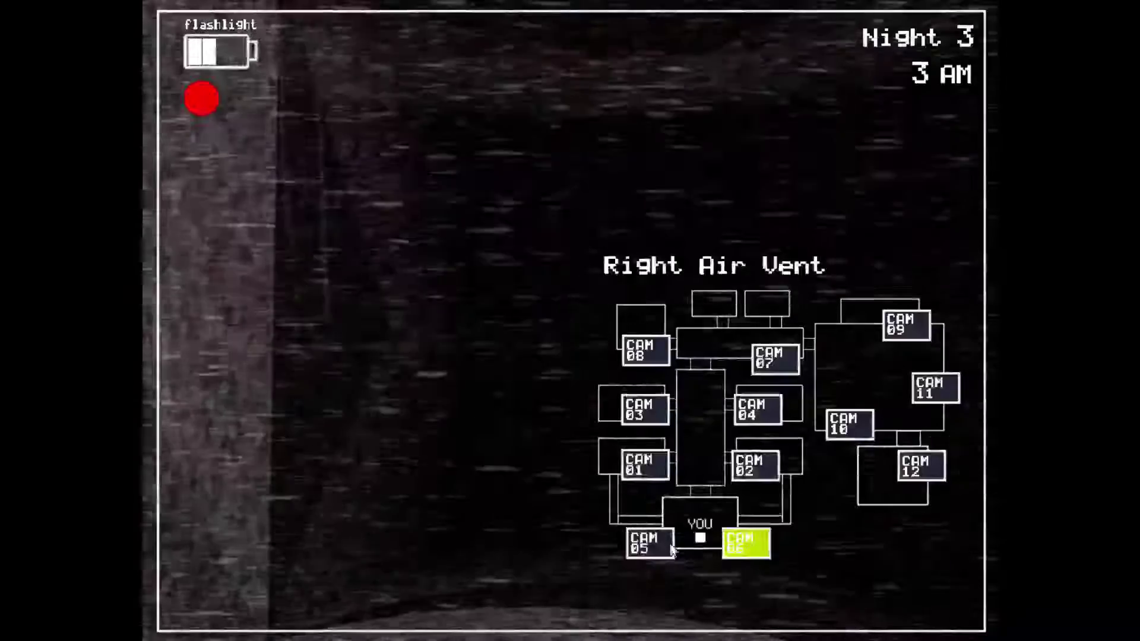
{"action": "left_click", "coordinate": [666, 547]}
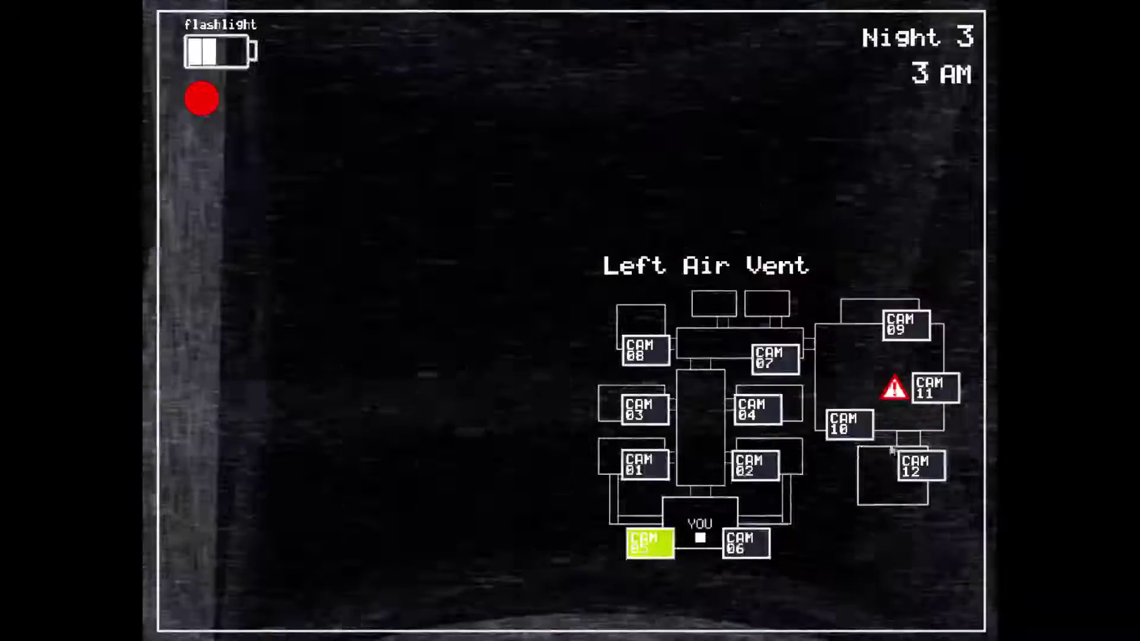
Step: Switch to Prize Corner and wind the music box nearly full
{"action": "left_click", "coordinate": [935, 389]}
{"action": "left_click_drag", "start_coordinate": [465, 523], "coordinate": [475, 525]}
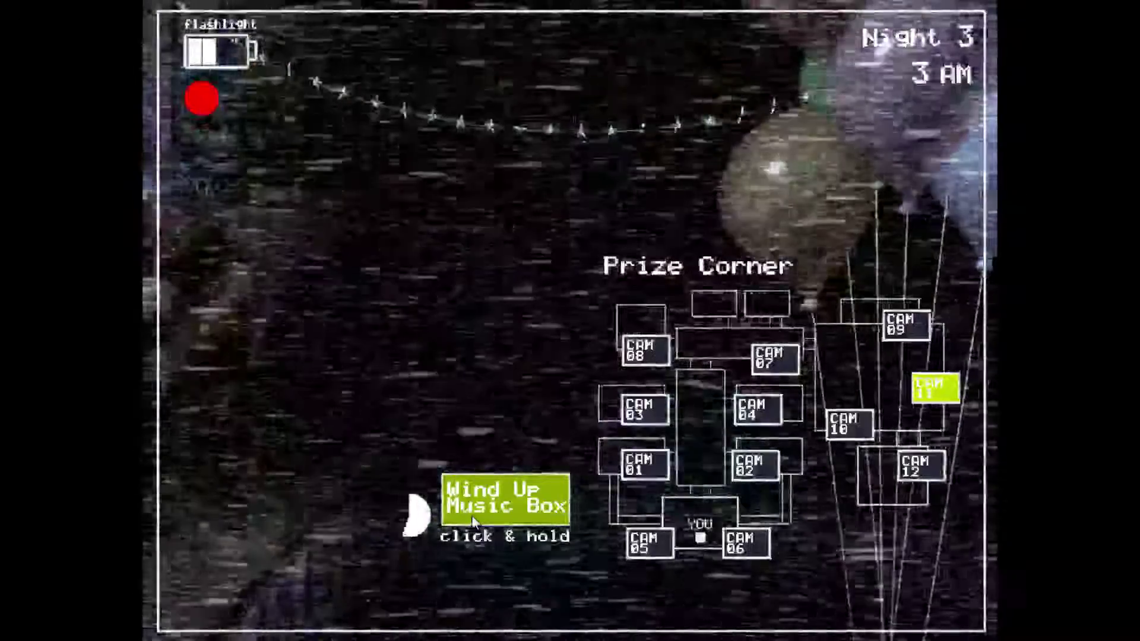
{"action": "left_click_drag", "start_coordinate": [474, 524], "coordinate": [479, 518]}
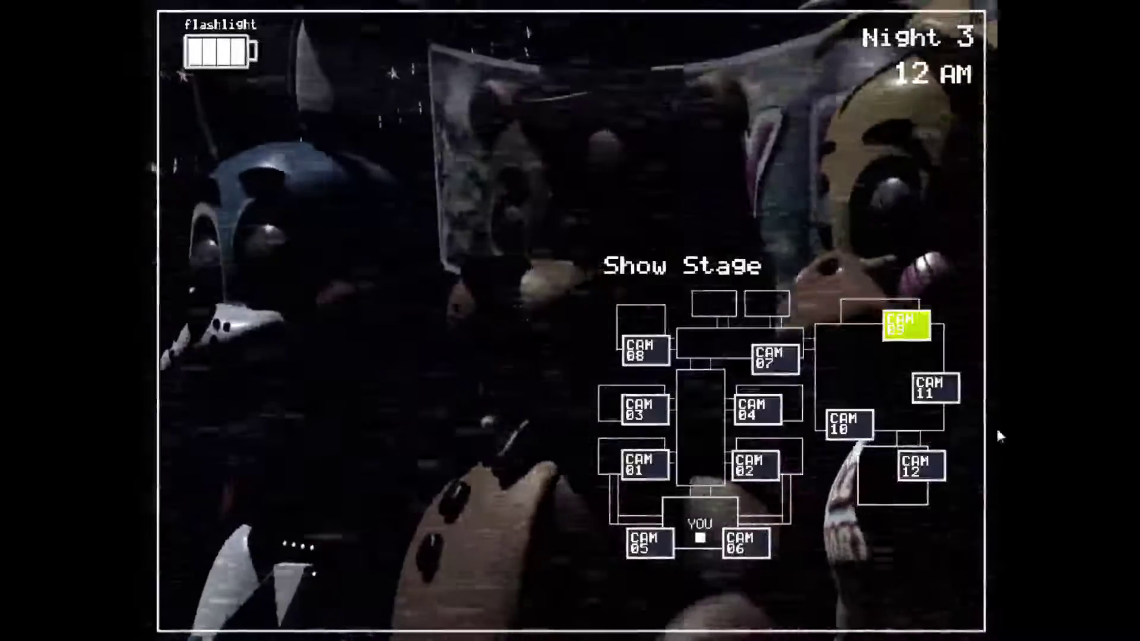
Step: Wind the Prize Corner music box up, then flash the hallway twice
{"action": "left_click", "coordinate": [936, 387]}
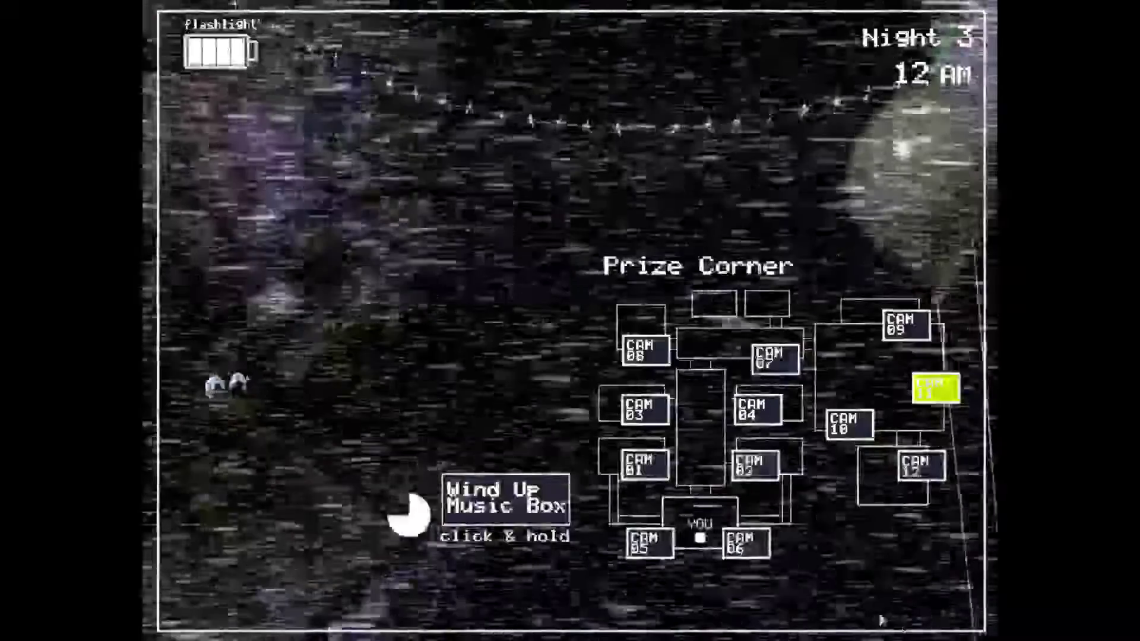
{"action": "left_click", "coordinate": [490, 493]}
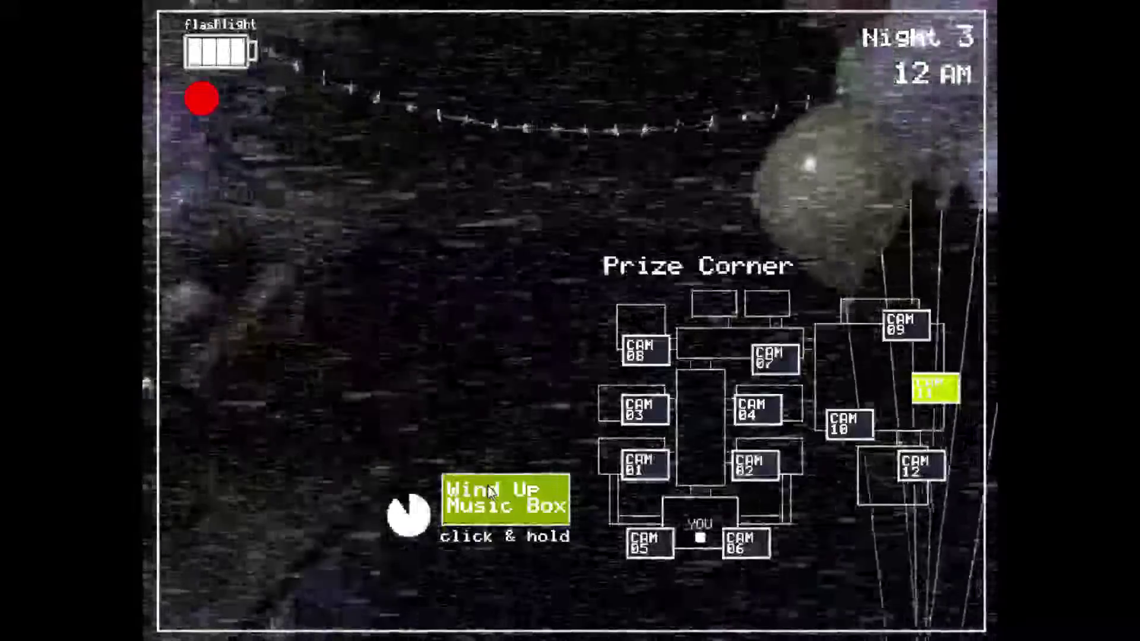
{"action": "mouse_move", "coordinate": [490, 492]}
{"action": "left_mouse_down"}
{"action": "mouse_move", "coordinate": [471, 492]}
{"action": "mouse_move", "coordinate": [520, 481]}
{"action": "mouse_move", "coordinate": [586, 604]}
{"action": "left_mouse_up"}
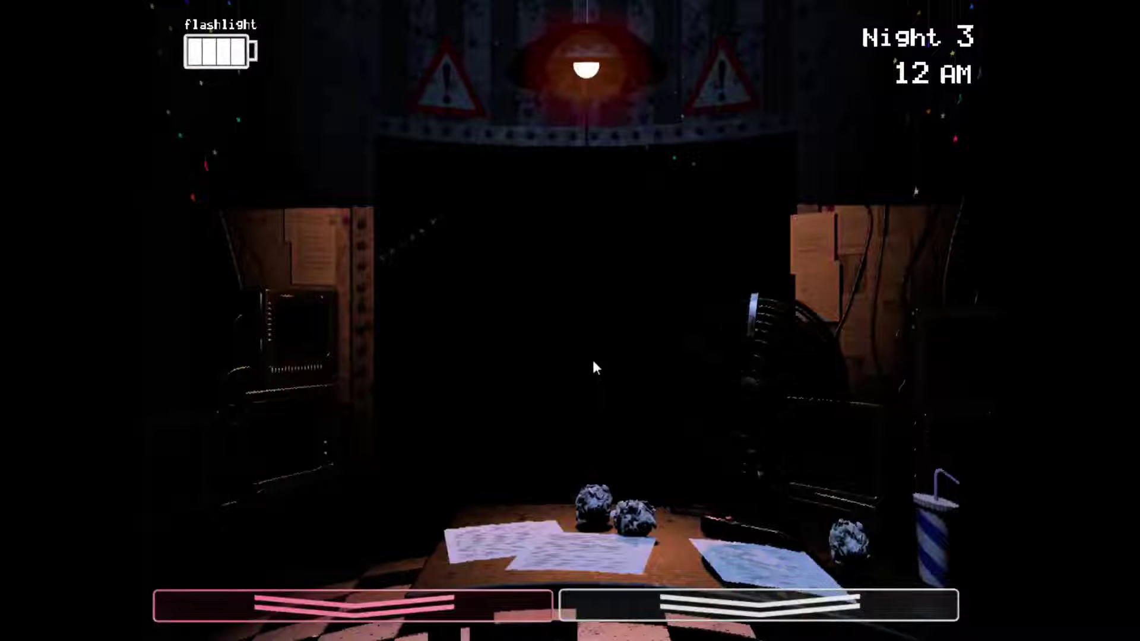
{"action": "key", "text": "ctrl"}
{"action": "key", "text": "ctrl"}
{"action": "key", "text": "ctrl"}
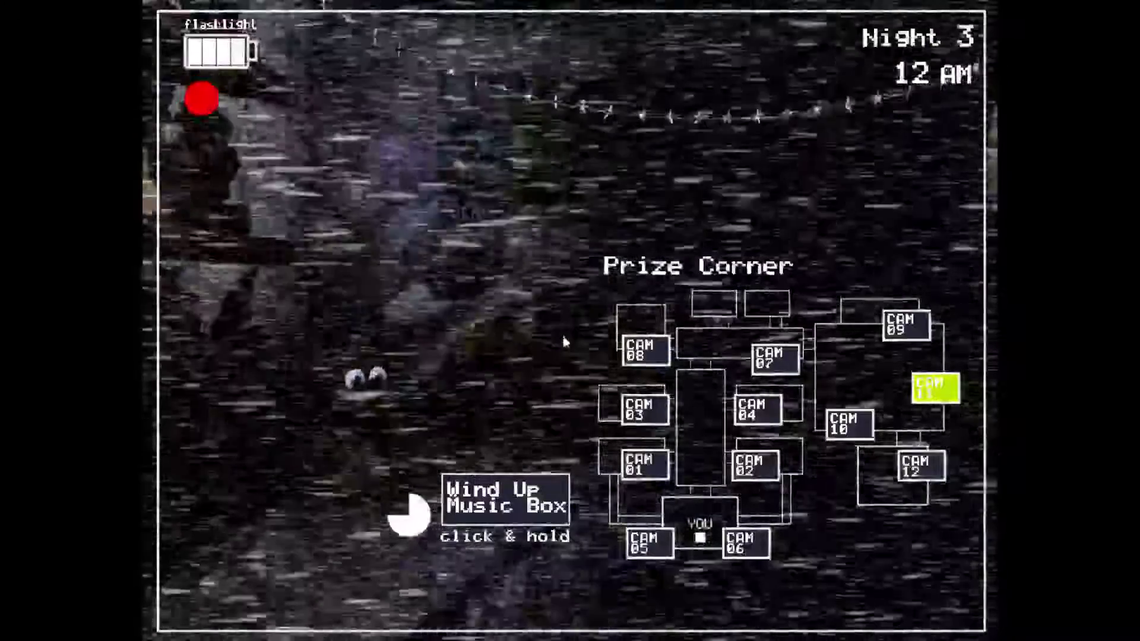
Step: Keep topping up the music box while checking the hallway with the flashlight
{"action": "left_click", "coordinate": [524, 506]}
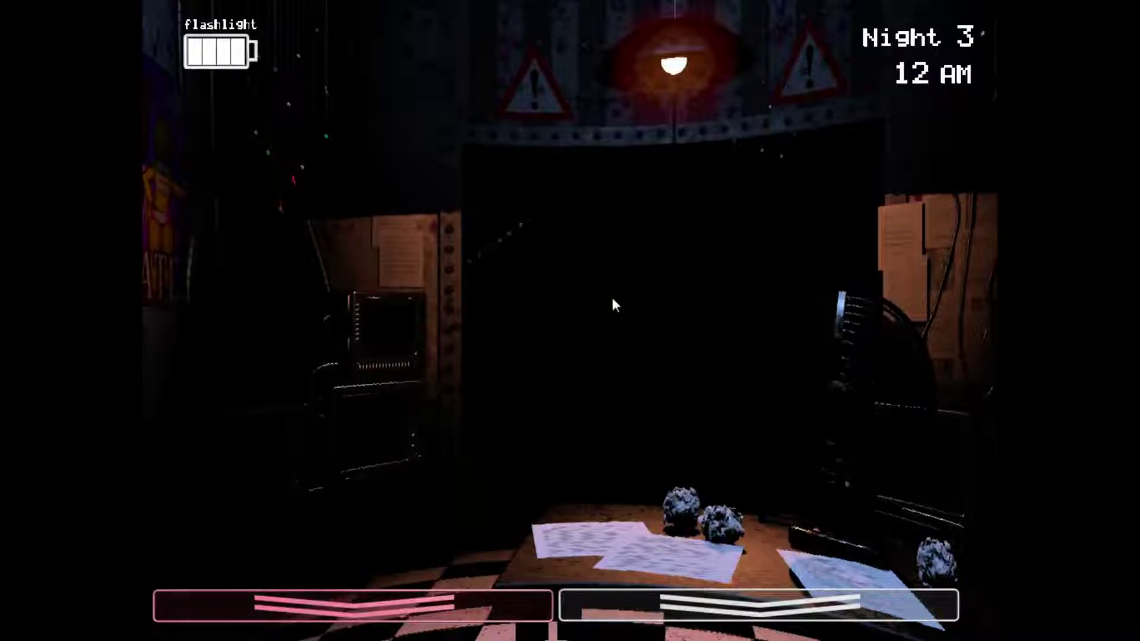
{"action": "key", "text": "ctrl"}
{"action": "key", "text": "ctrl"}
{"action": "key", "text": "ctrl"}
{"action": "key", "text": "ctrl"}
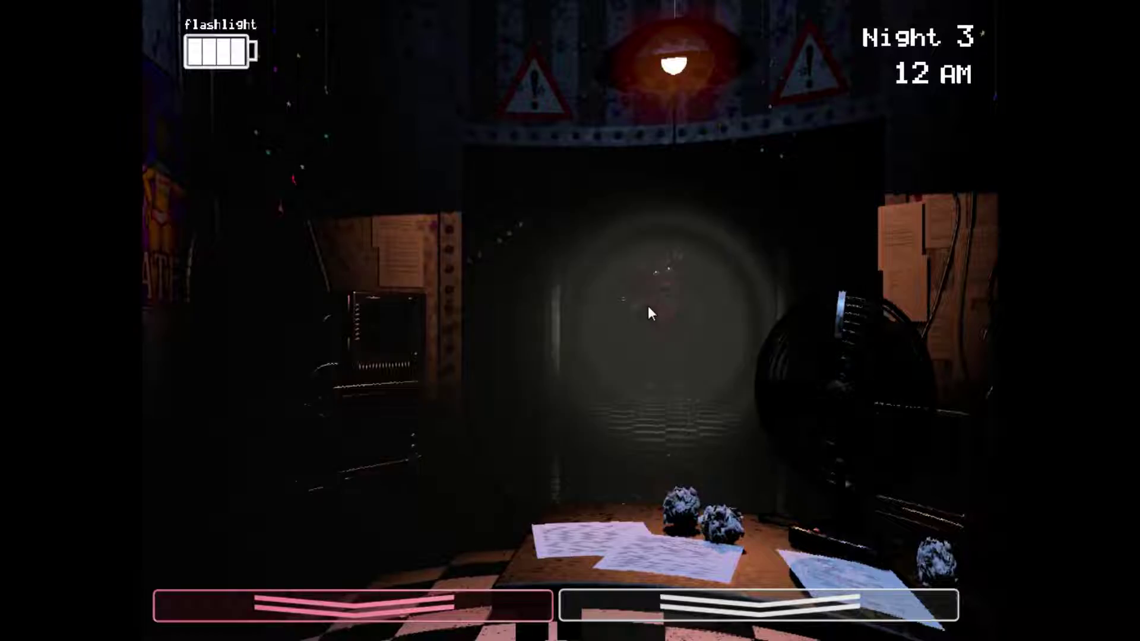
{"action": "key", "text": "ctrl"}
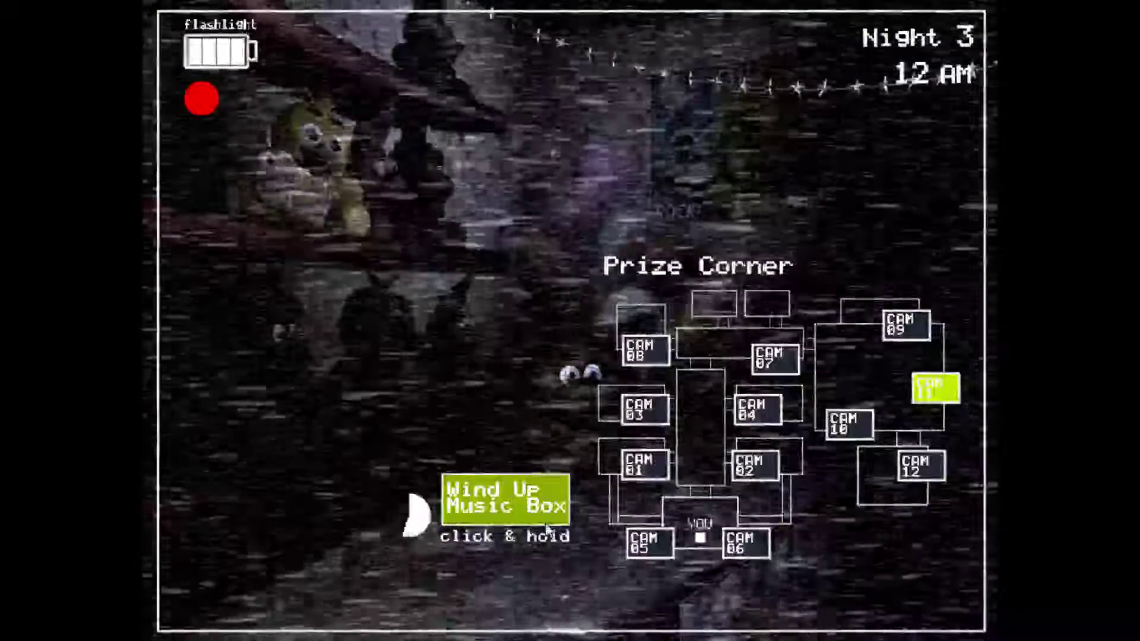
{"action": "left_click_drag", "start_coordinate": [547, 531], "coordinate": [541, 529]}
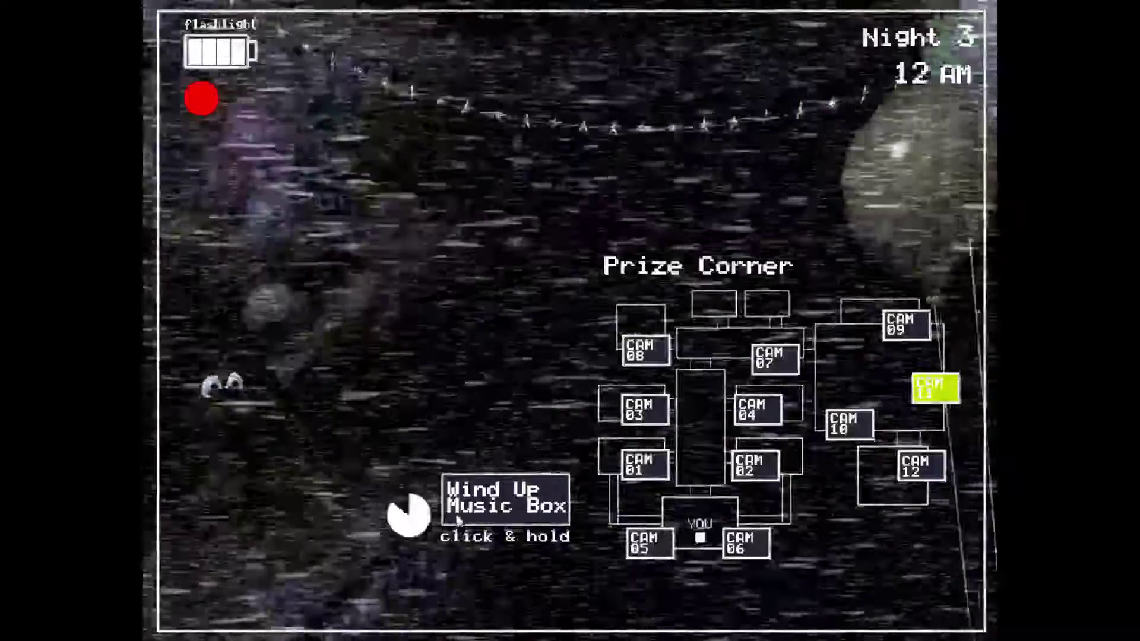
{"action": "left_click", "coordinate": [459, 517]}
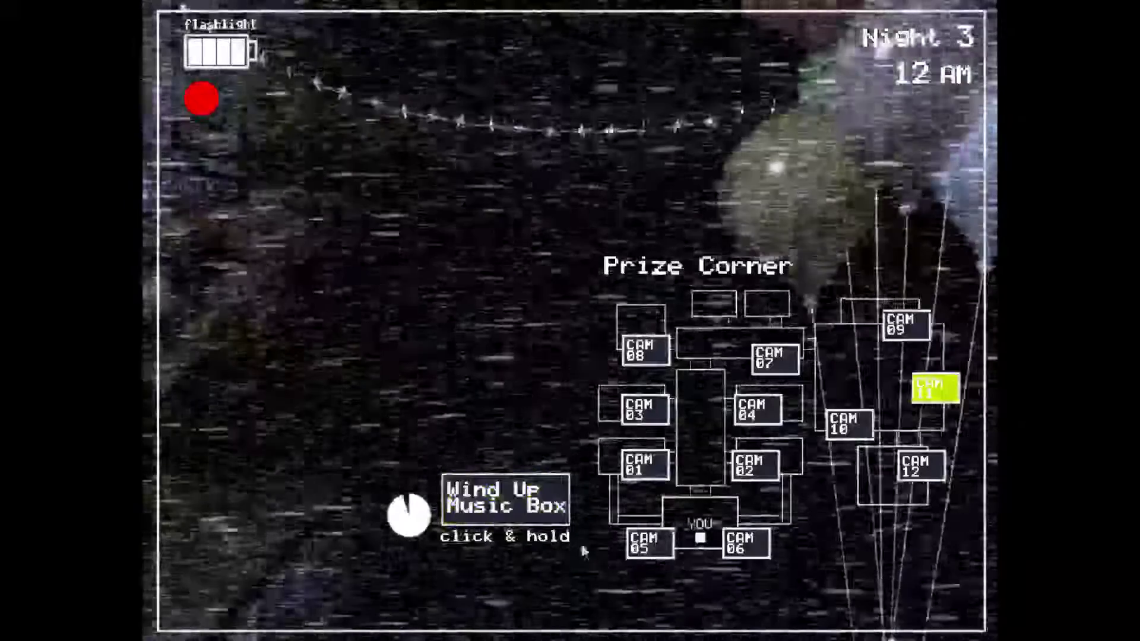
Step: Check the Left Air Vent camera, then wind the music box to full
{"action": "left_click", "coordinate": [629, 540]}
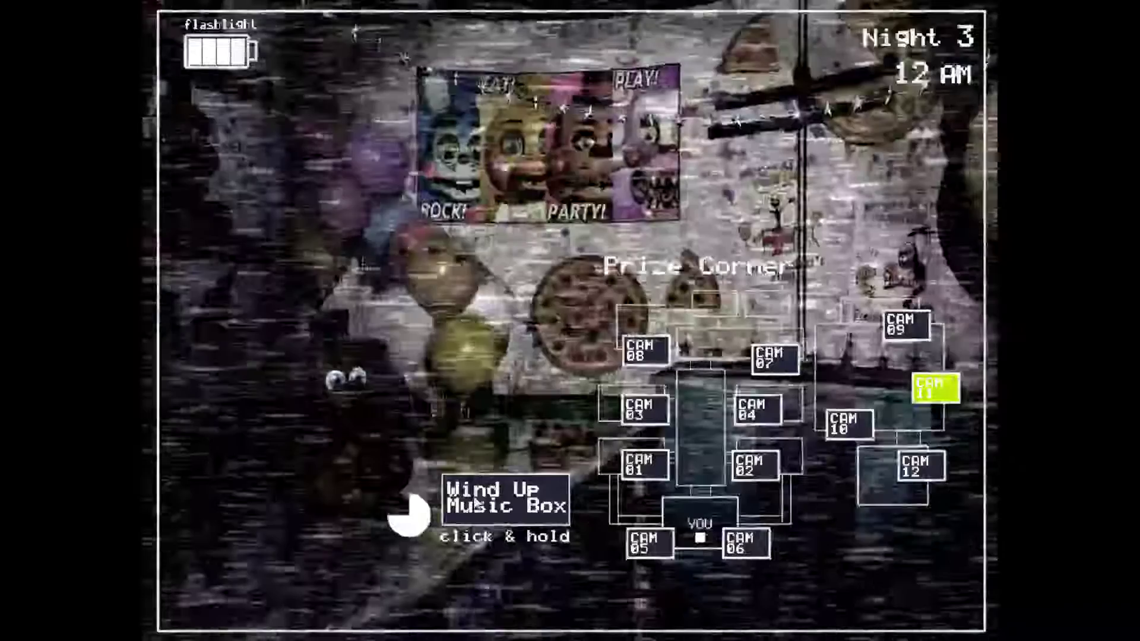
{"action": "left_click", "coordinate": [475, 505]}
{"action": "left_click_drag", "start_coordinate": [475, 505], "coordinate": [474, 505]}
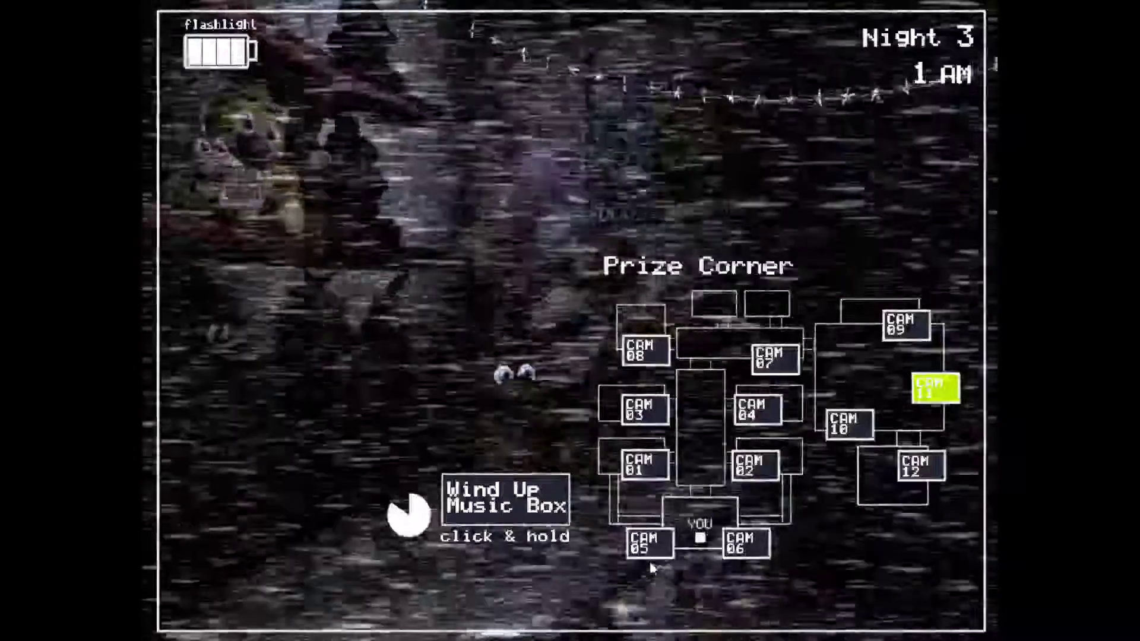
Step: Check both air vent cameras, wind the music box on Prize Corner, and light the hallway
{"action": "left_click", "coordinate": [650, 543]}
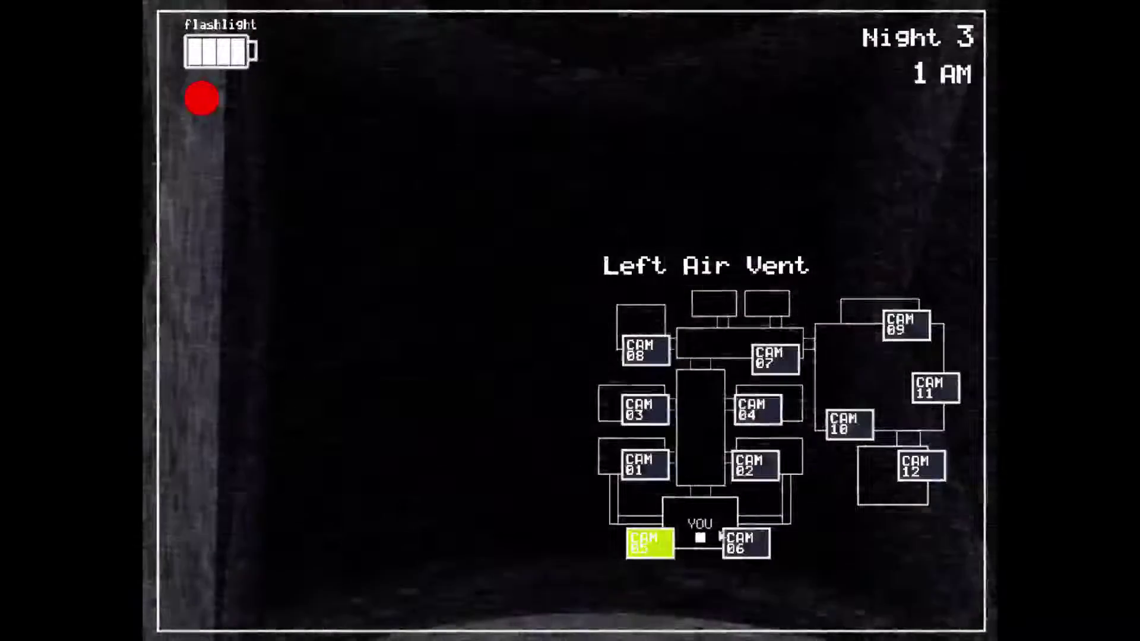
{"action": "left_click", "coordinate": [727, 542]}
{"action": "left_click", "coordinate": [937, 390]}
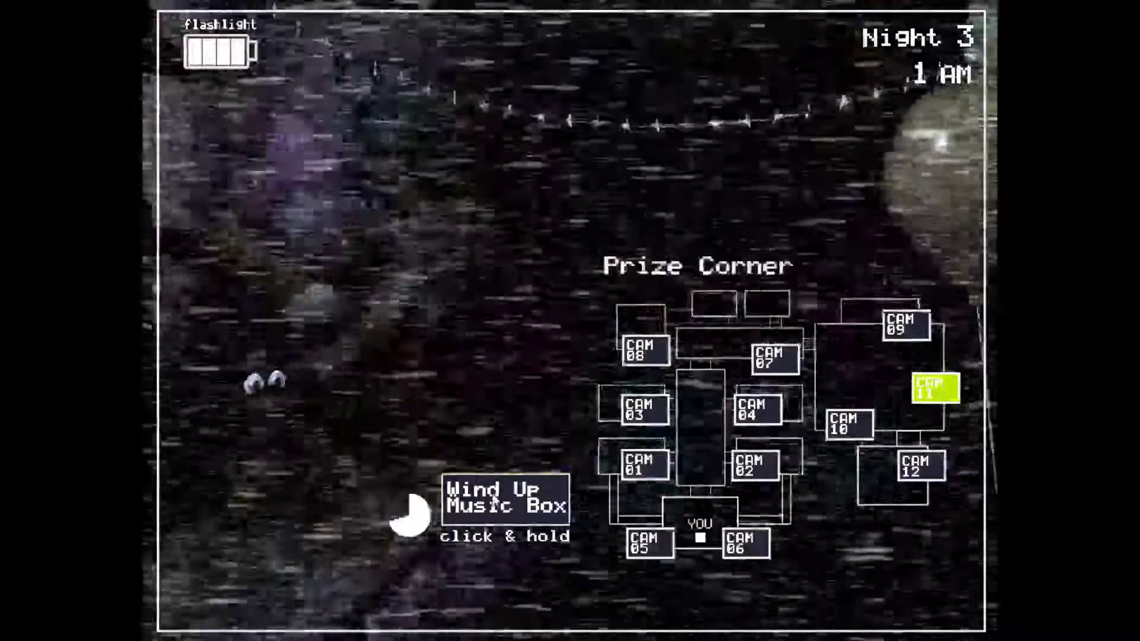
{"action": "left_click", "coordinate": [494, 501]}
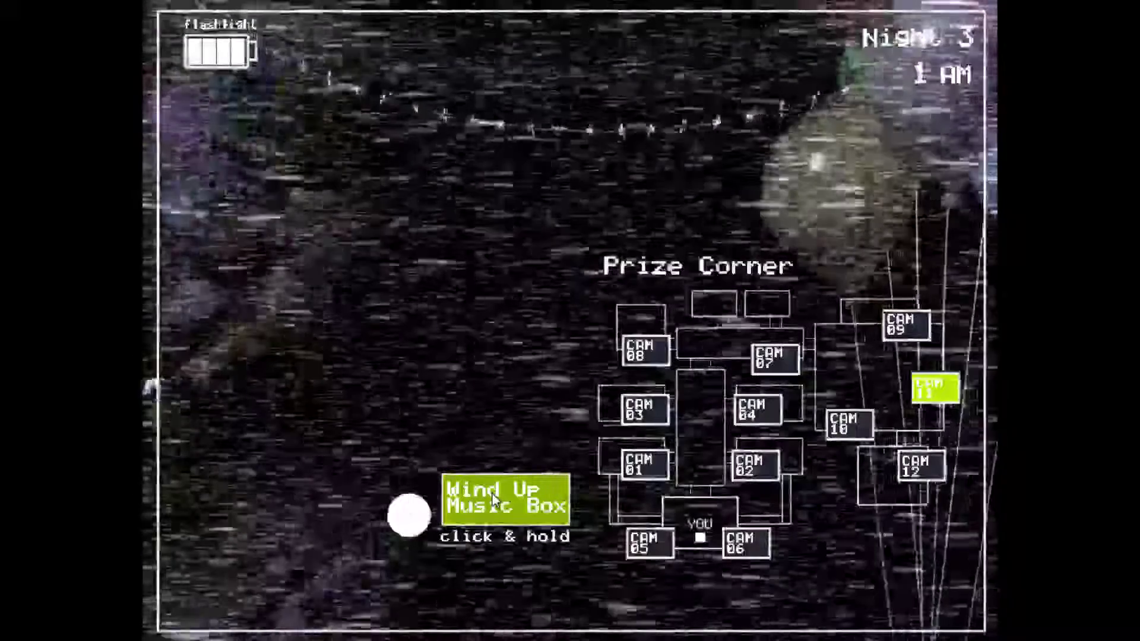
{"action": "left_click_drag", "start_coordinate": [494, 501], "coordinate": [495, 502]}
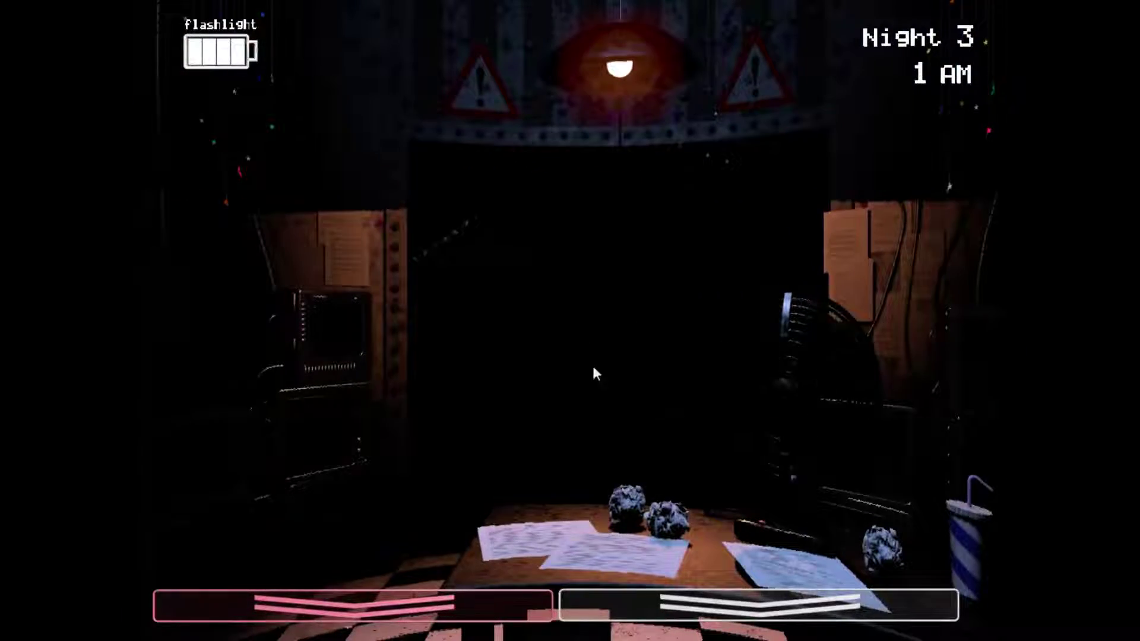
{"action": "key", "text": "ctrl"}
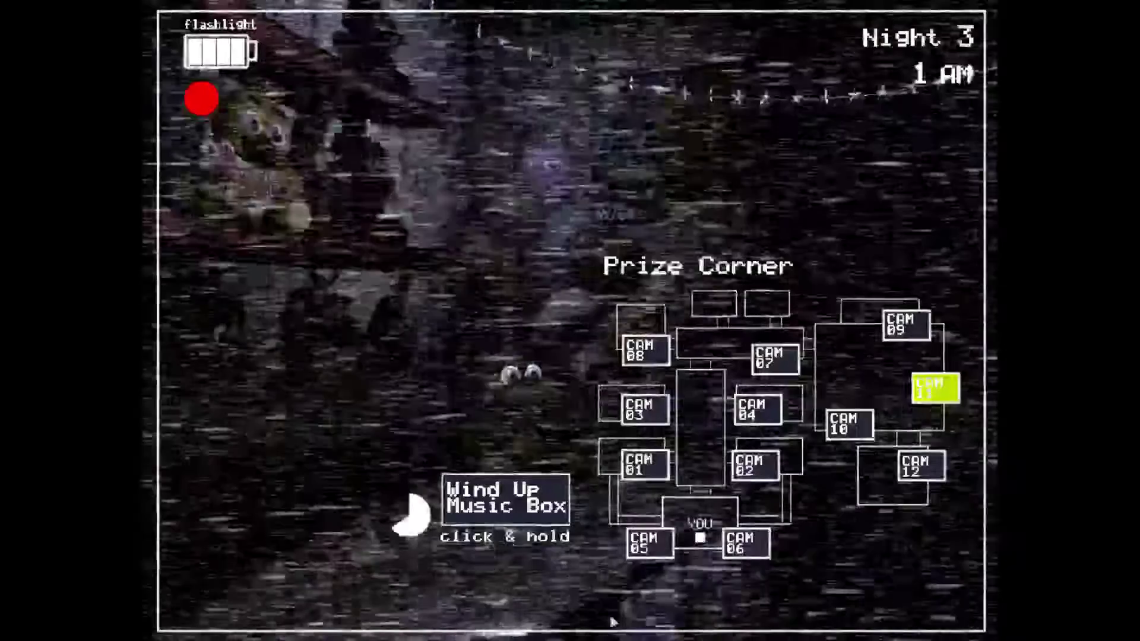
Step: Wind the music box back up to full over two holds
{"action": "left_click", "coordinate": [479, 504]}
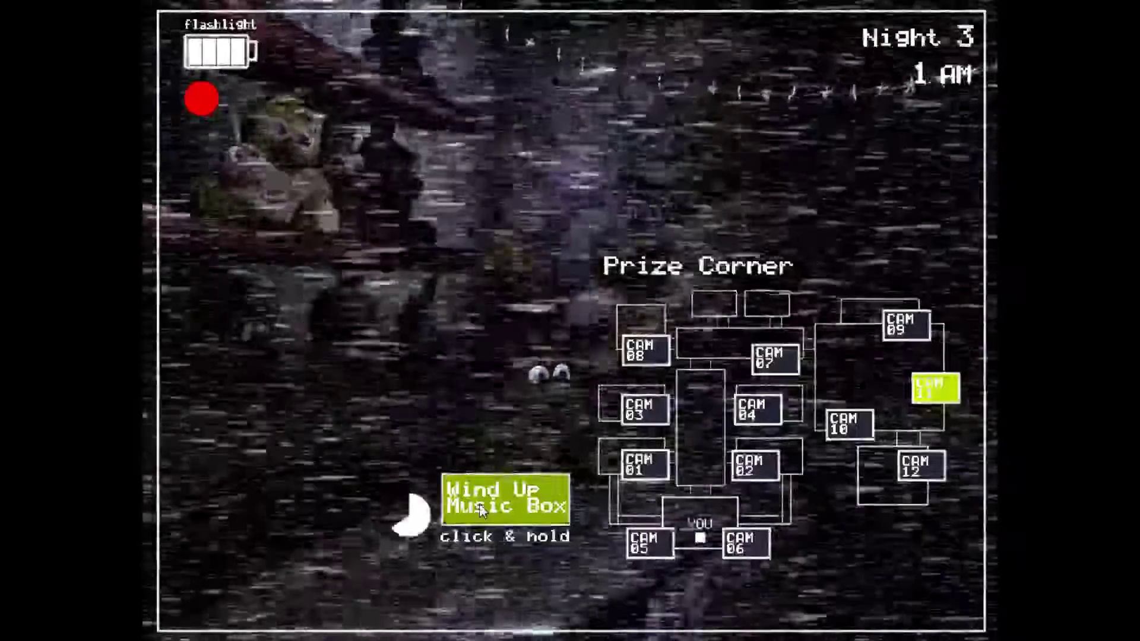
{"action": "left_click_drag", "start_coordinate": [480, 503], "coordinate": [480, 503]}
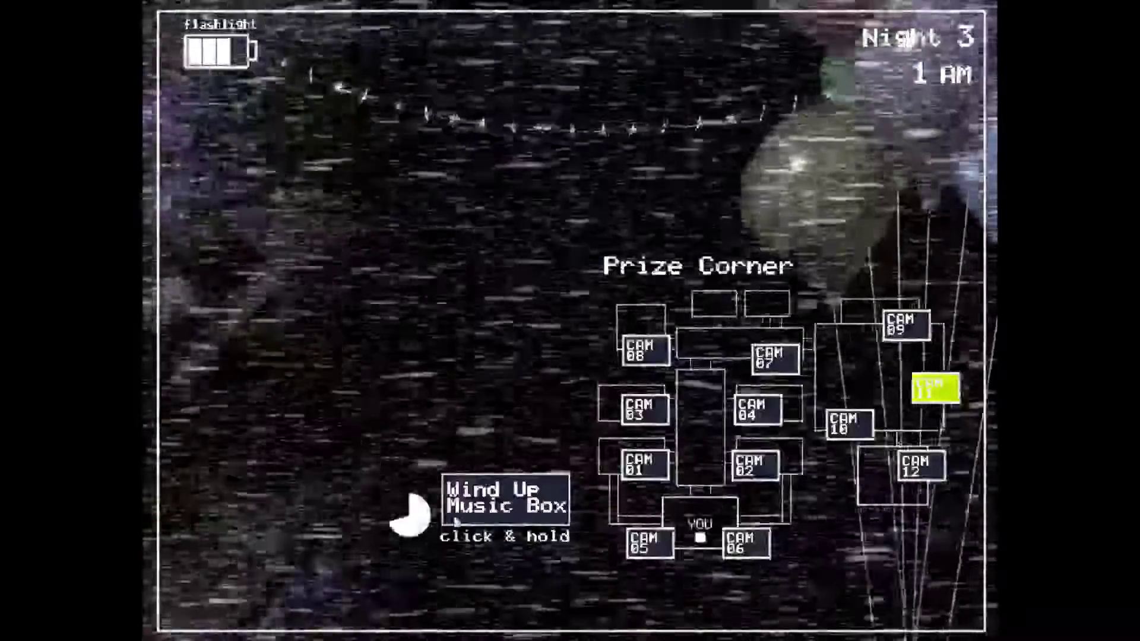
{"action": "mouse_move", "coordinate": [570, 615]}
{"action": "left_click", "coordinate": [459, 517]}
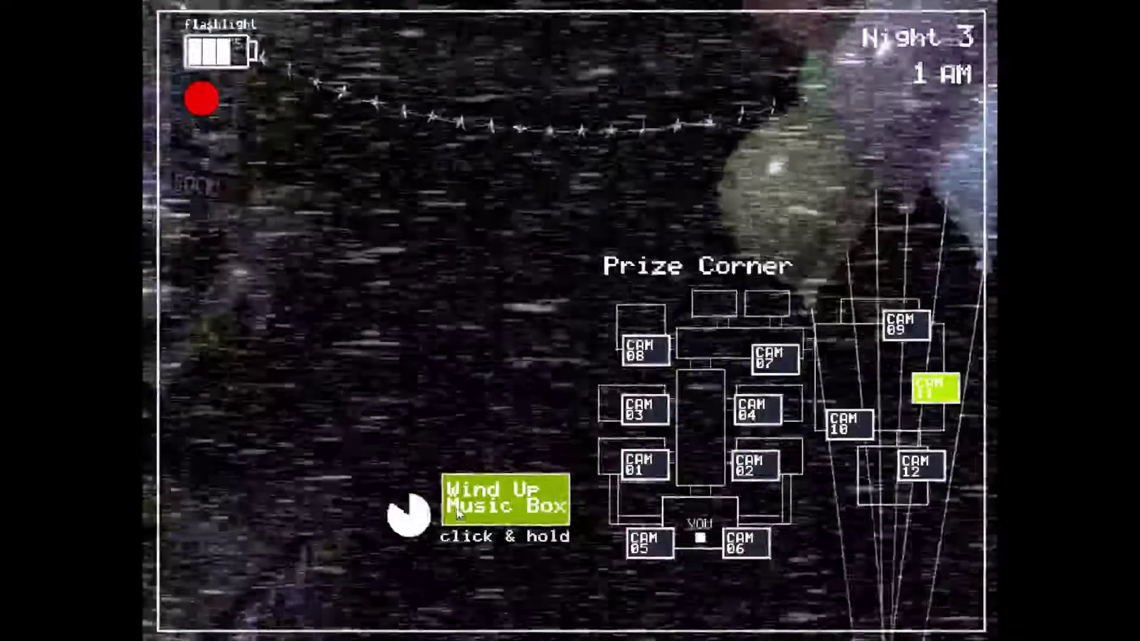
{"action": "left_click_drag", "start_coordinate": [469, 493], "coordinate": [469, 492]}
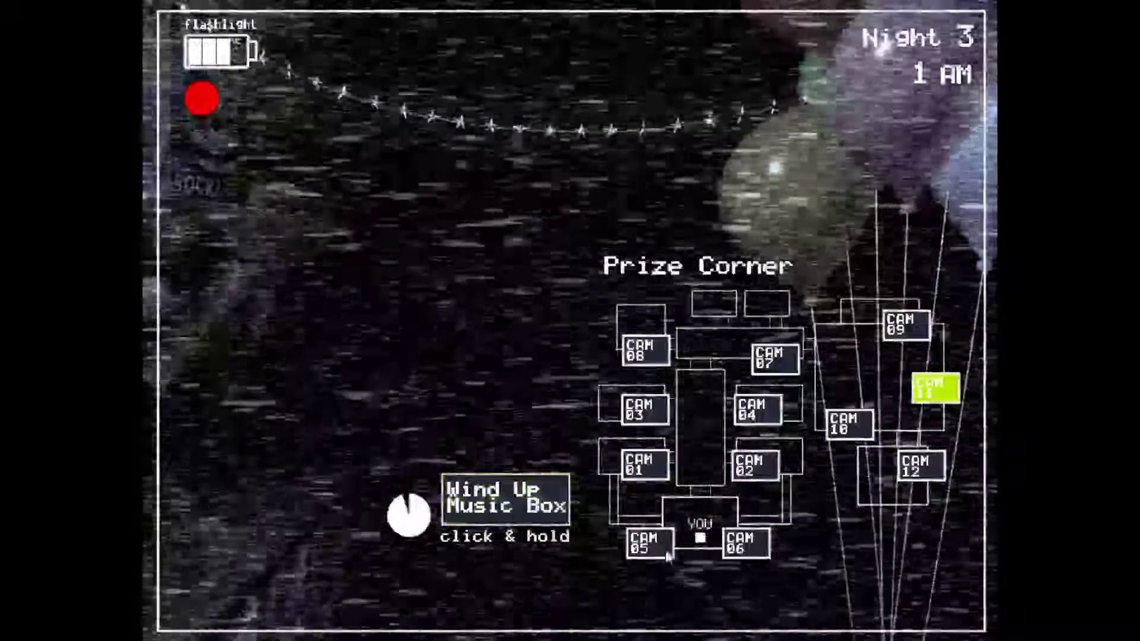
Step: Check the Left and Right Air Vent feeds, then rewind the music box on Prize Corner
{"action": "left_click", "coordinate": [651, 544]}
{"action": "left_click", "coordinate": [757, 545]}
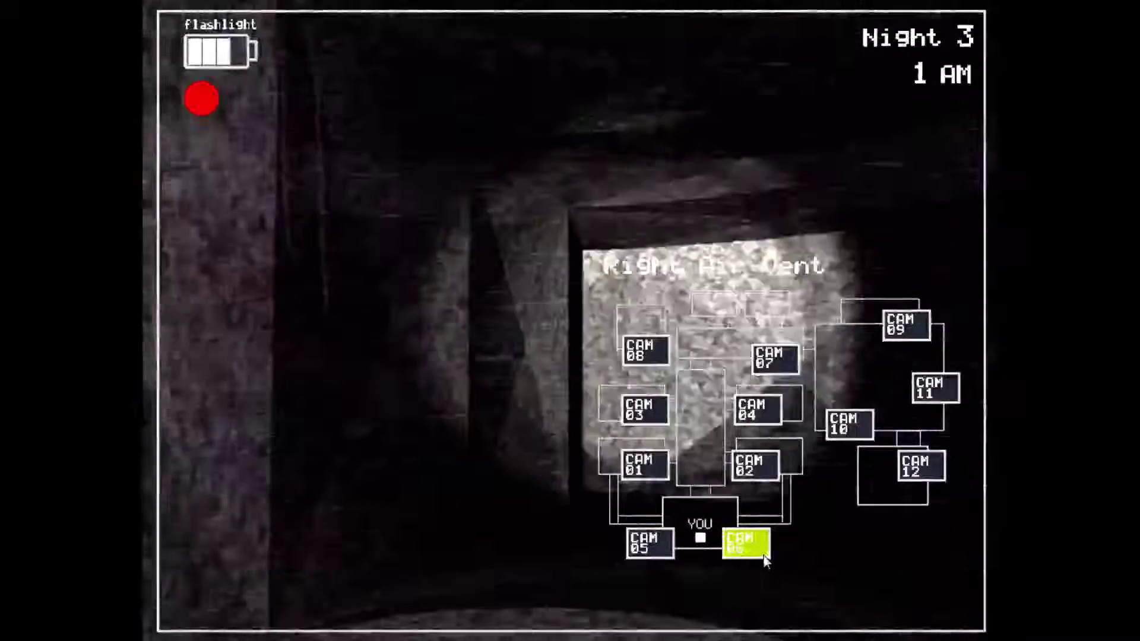
{"action": "left_click", "coordinate": [923, 402]}
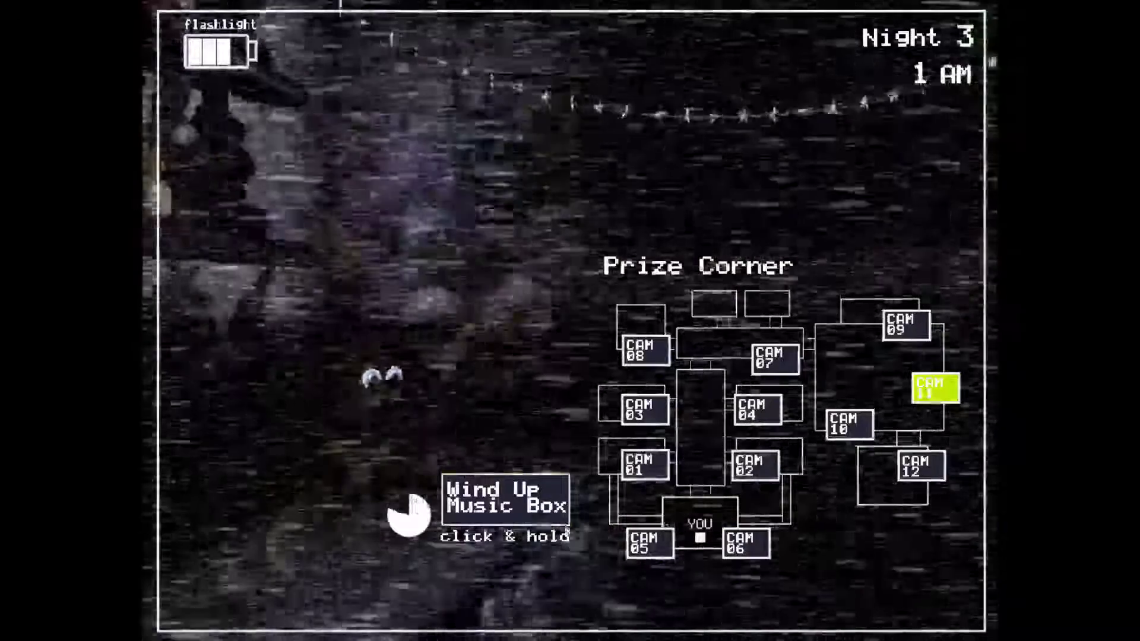
{"action": "left_click", "coordinate": [506, 499]}
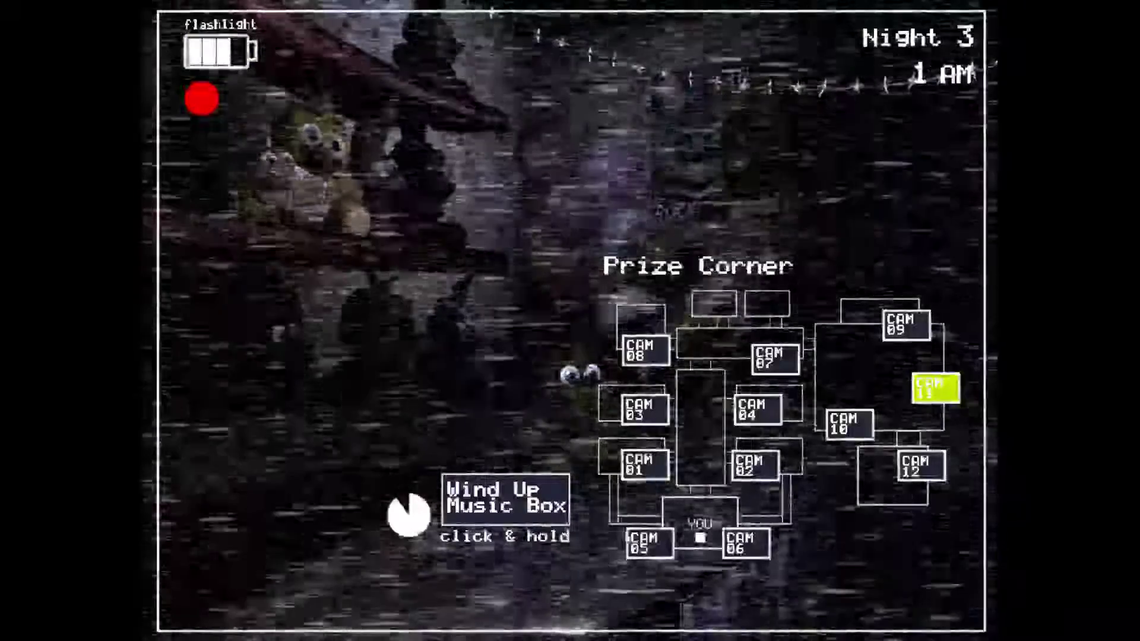
Step: Flash the light on the Left Air Vent, then wind the music box until it is full
{"action": "left_click", "coordinate": [650, 544]}
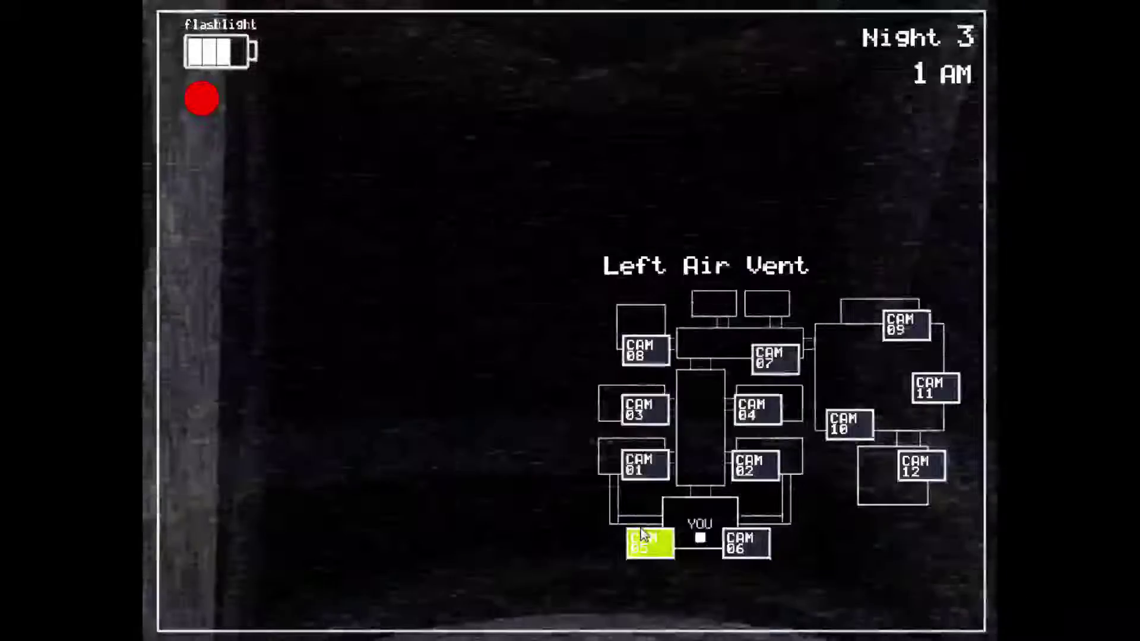
{"action": "key", "text": "ctrl"}
{"action": "left_click", "coordinate": [935, 389]}
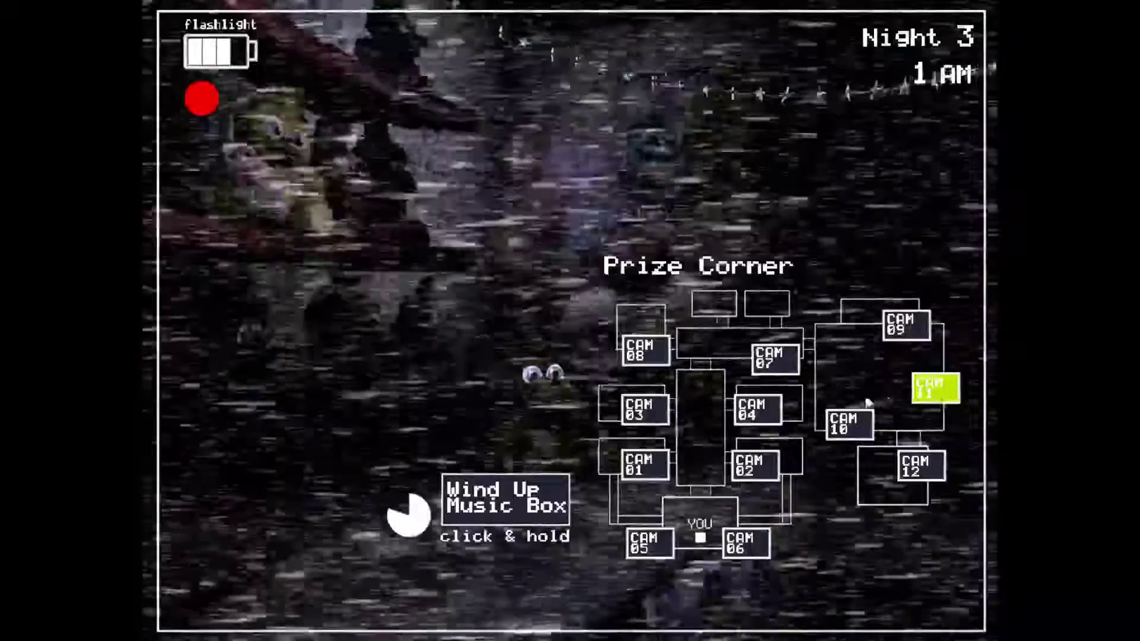
{"action": "left_click", "coordinate": [552, 506]}
{"action": "left_click_drag", "start_coordinate": [553, 506], "coordinate": [552, 506]}
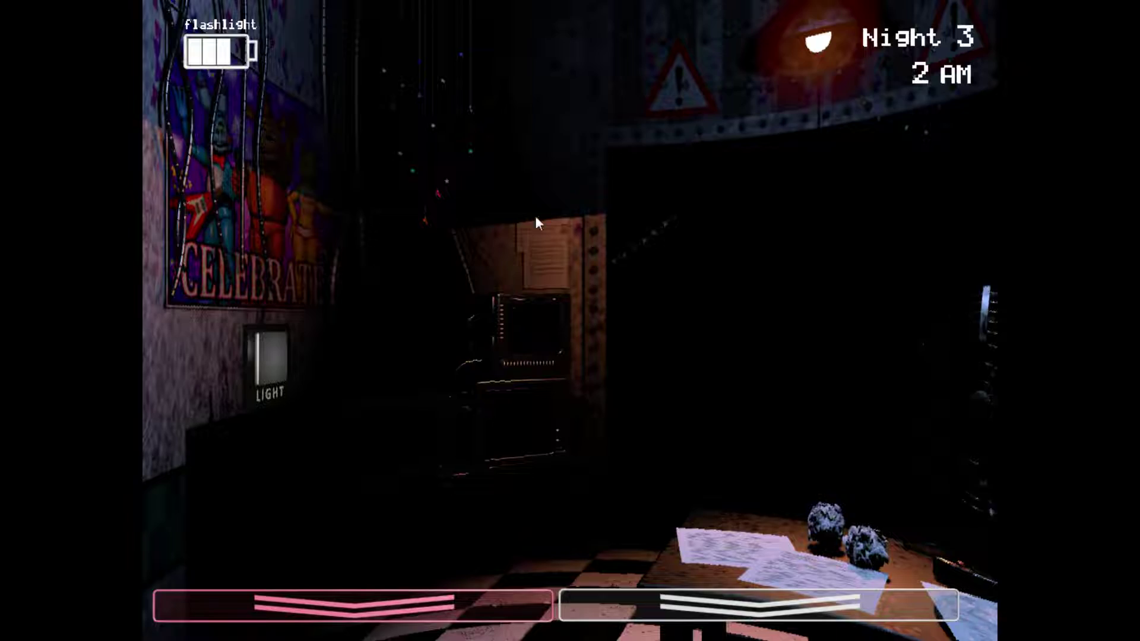
Step: Check the hallway and right vent, then top up the Prize Corner music box and return to the office
{"action": "key", "text": "ctrl"}
{"action": "left_click", "coordinate": [871, 355]}
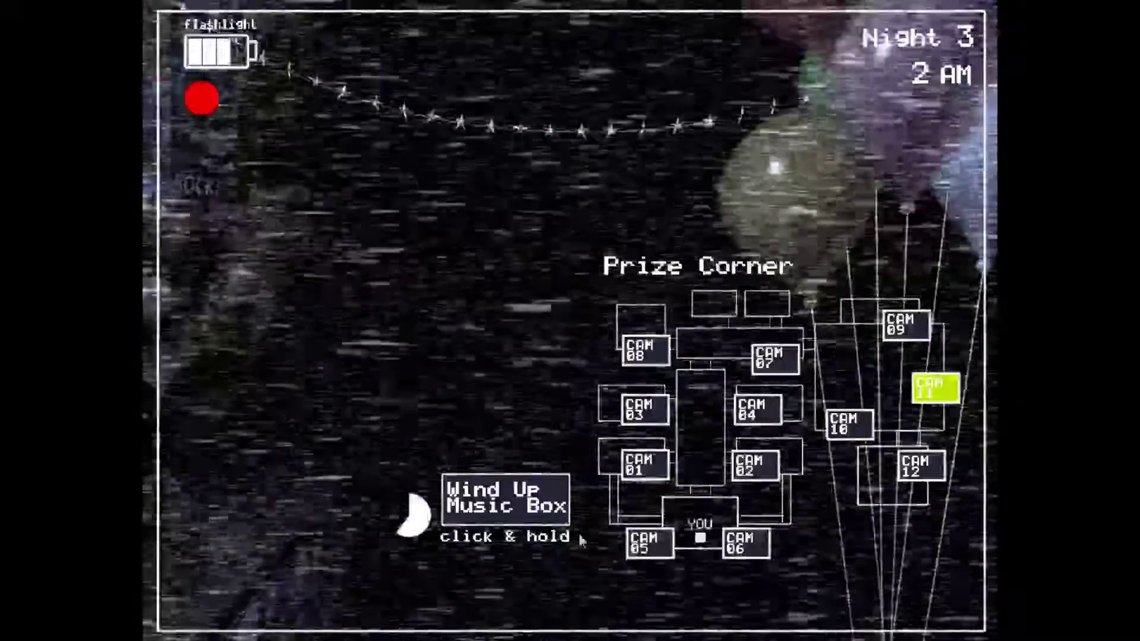
{"action": "left_click", "coordinate": [522, 524]}
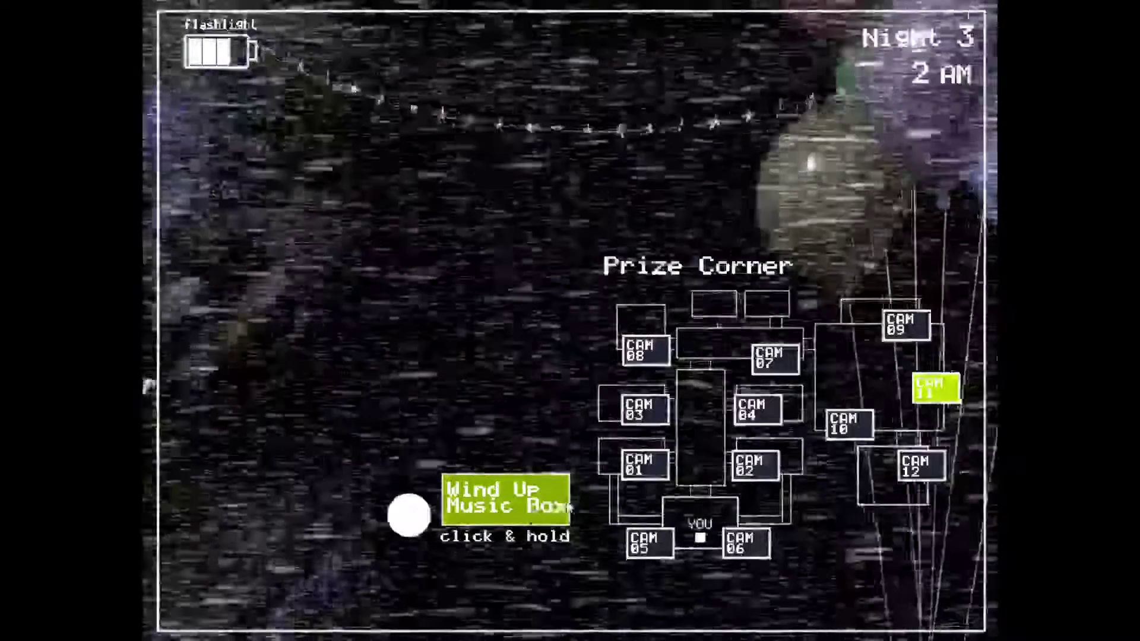
{"action": "left_click_drag", "start_coordinate": [525, 527], "coordinate": [311, 617]}
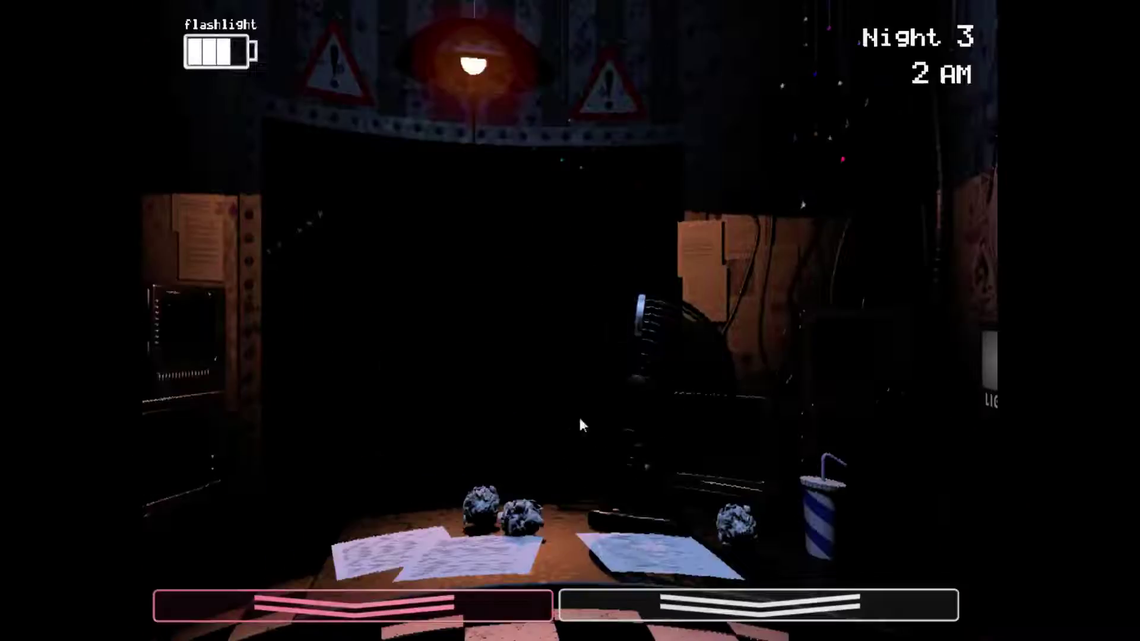
Step: Sweep the right vent, hallway flashlight and left vent repeatedly from the office
{"action": "left_click", "coordinate": [863, 361]}
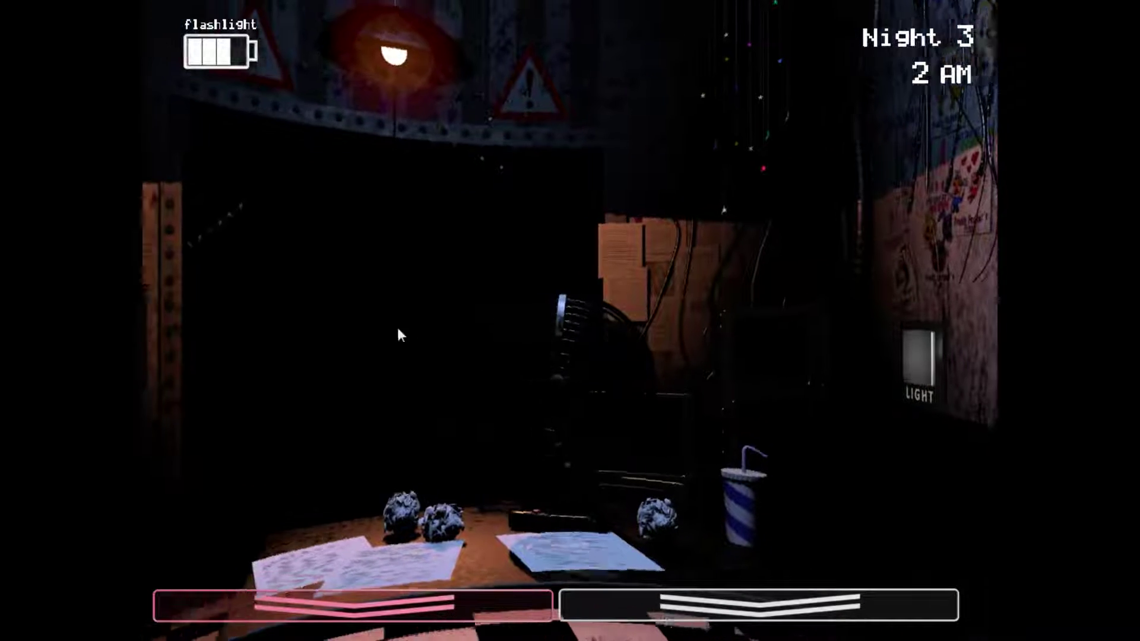
{"action": "key", "text": "ctrl"}
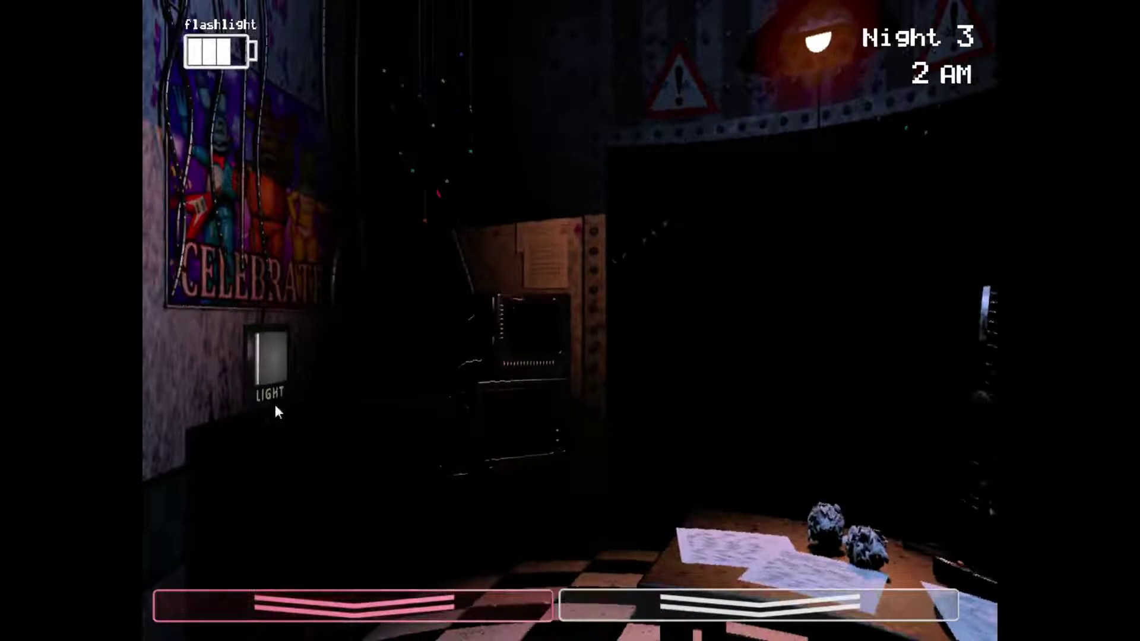
{"action": "left_click", "coordinate": [262, 383]}
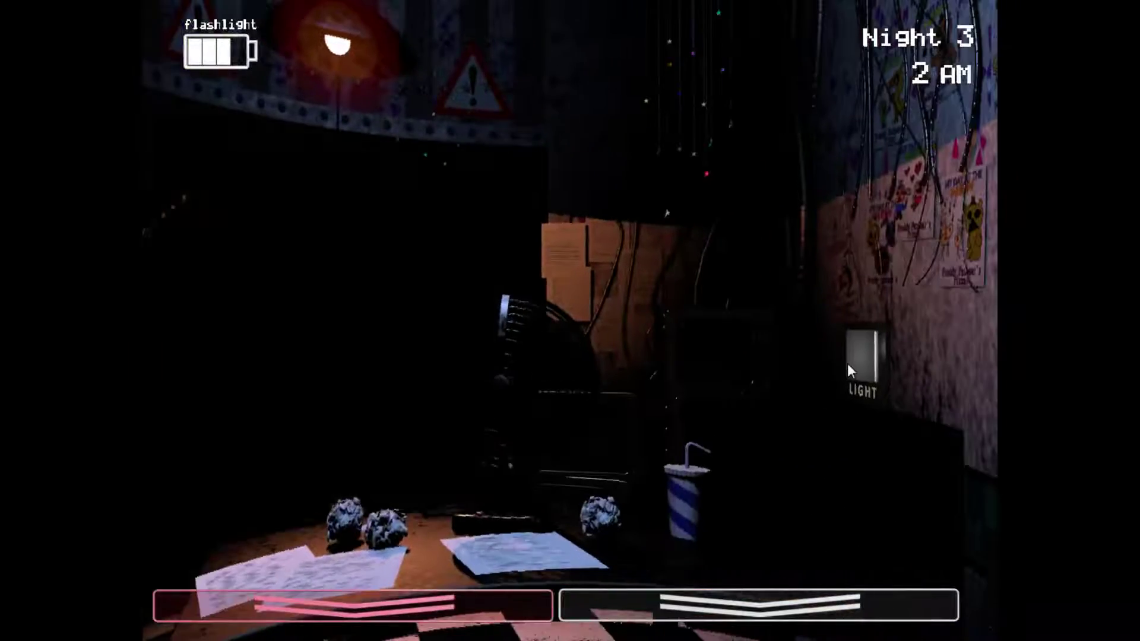
{"action": "left_click", "coordinate": [851, 362]}
{"action": "key", "text": "ctrl"}
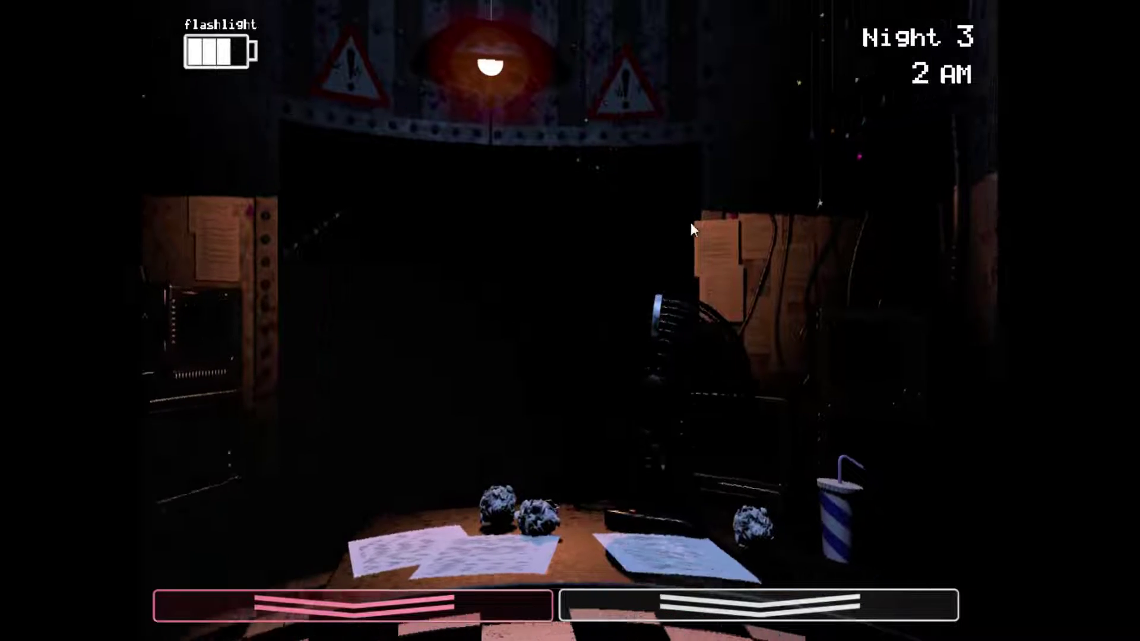
{"action": "left_click", "coordinate": [864, 372]}
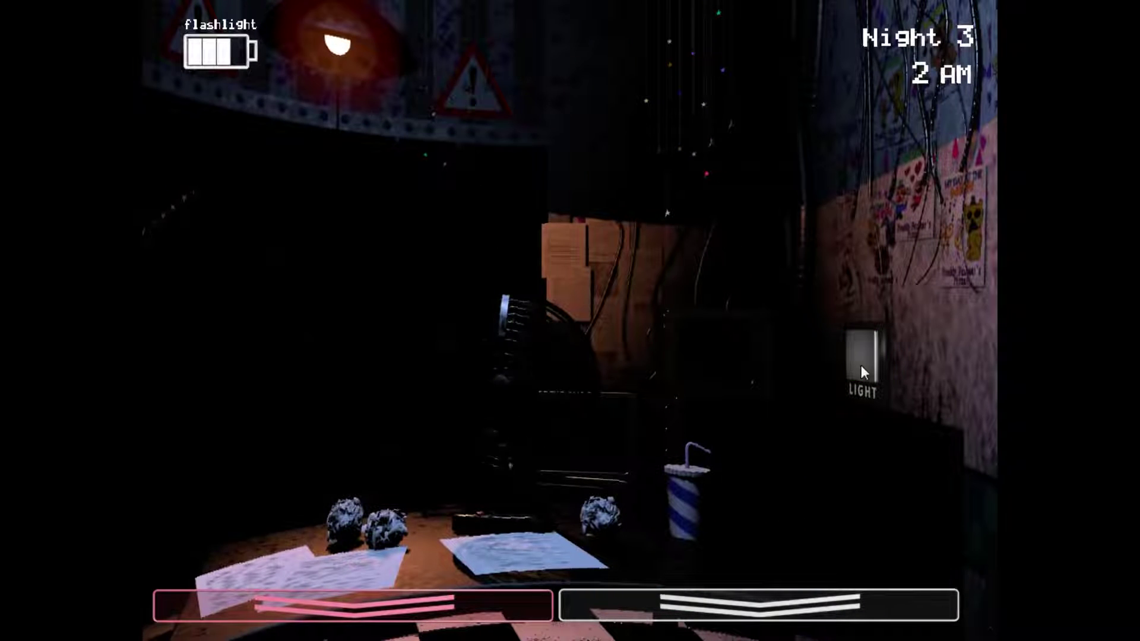
{"action": "left_click", "coordinate": [283, 358]}
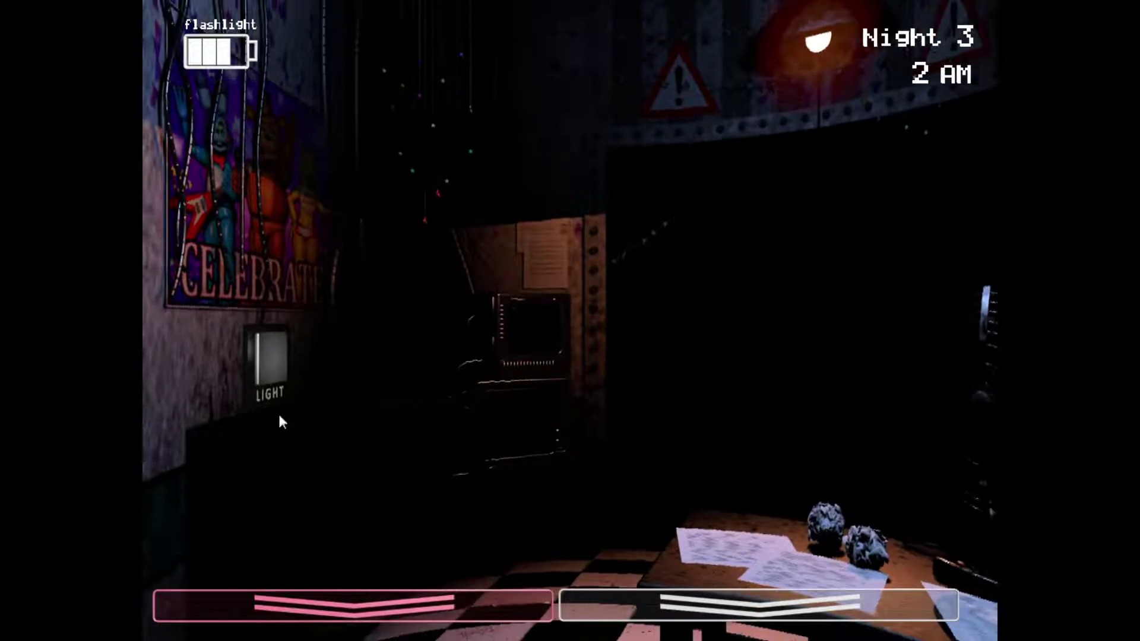
Step: Wind the Prize Corner music box toward full, then view the Left Air Vent camera
{"action": "left_click", "coordinate": [268, 361]}
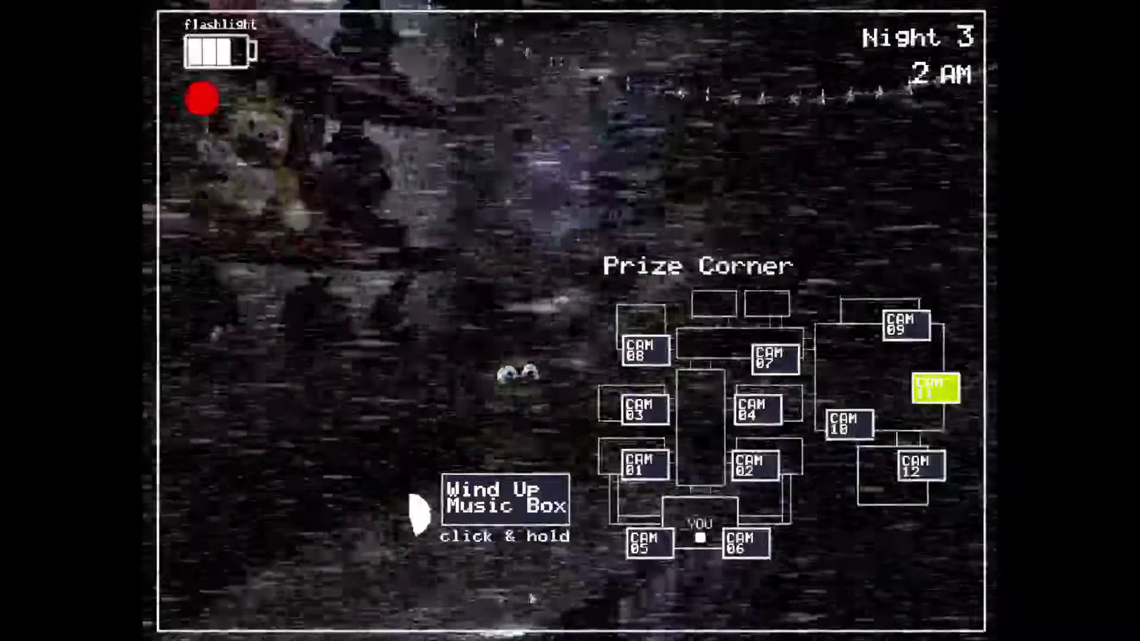
{"action": "left_click", "coordinate": [479, 515]}
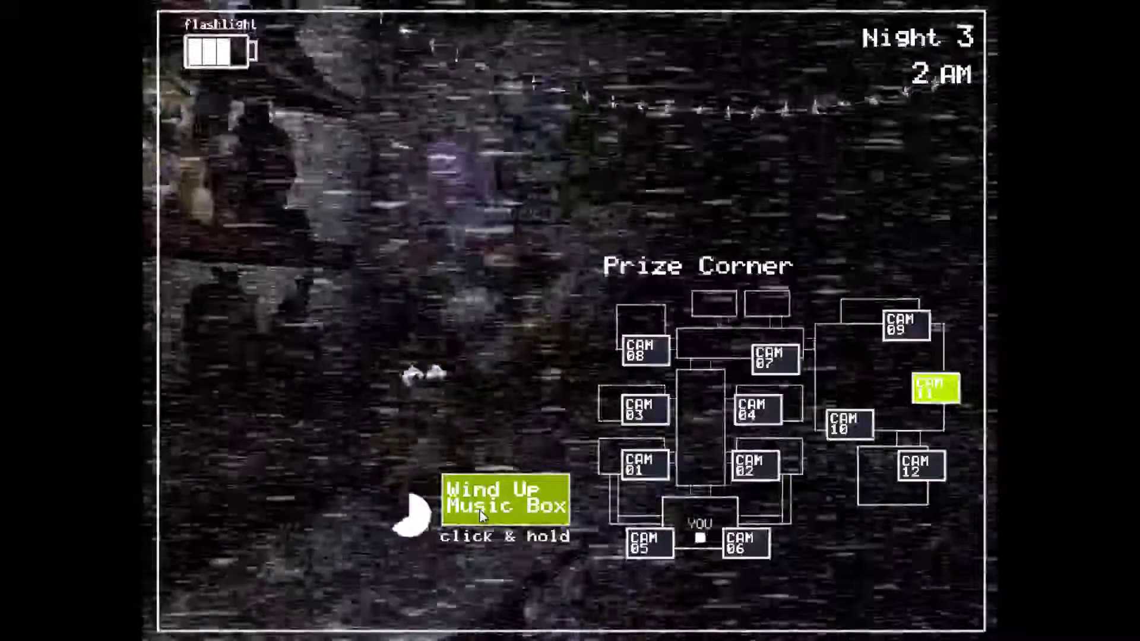
{"action": "left_click_drag", "start_coordinate": [479, 515], "coordinate": [498, 508]}
{"action": "left_click", "coordinate": [670, 549]}
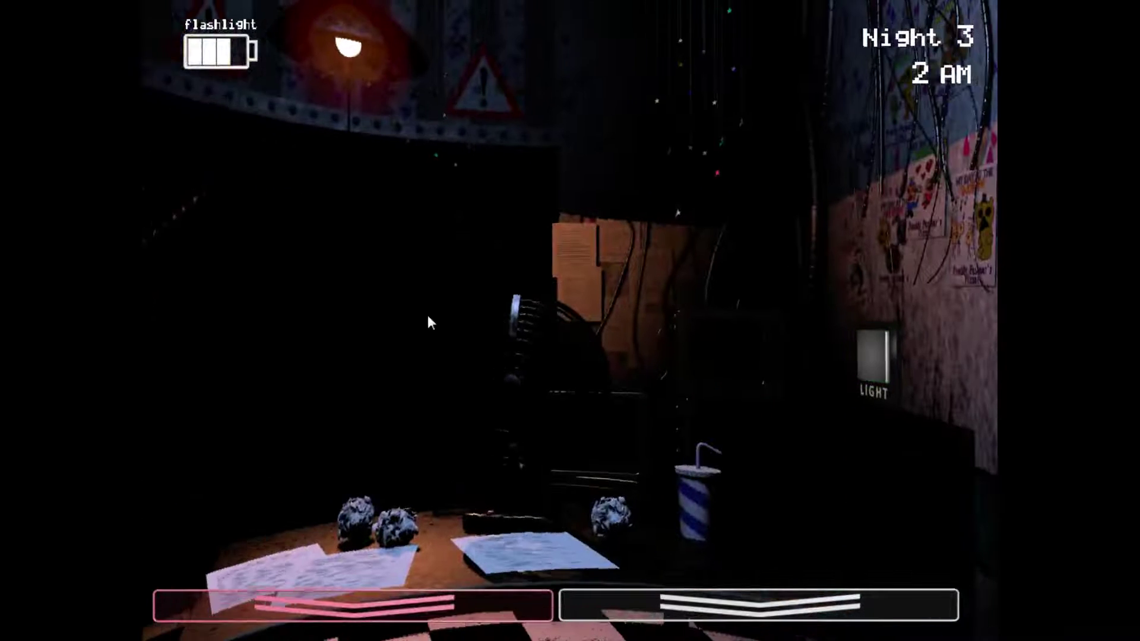
Step: Scan the hallway with the flashlight and light both vents from the office until 3 AM
{"action": "key", "text": "ctrl"}
{"action": "key", "text": "ctrl"}
{"action": "key", "text": "ctrl"}
{"action": "left_click", "coordinate": [293, 380]}
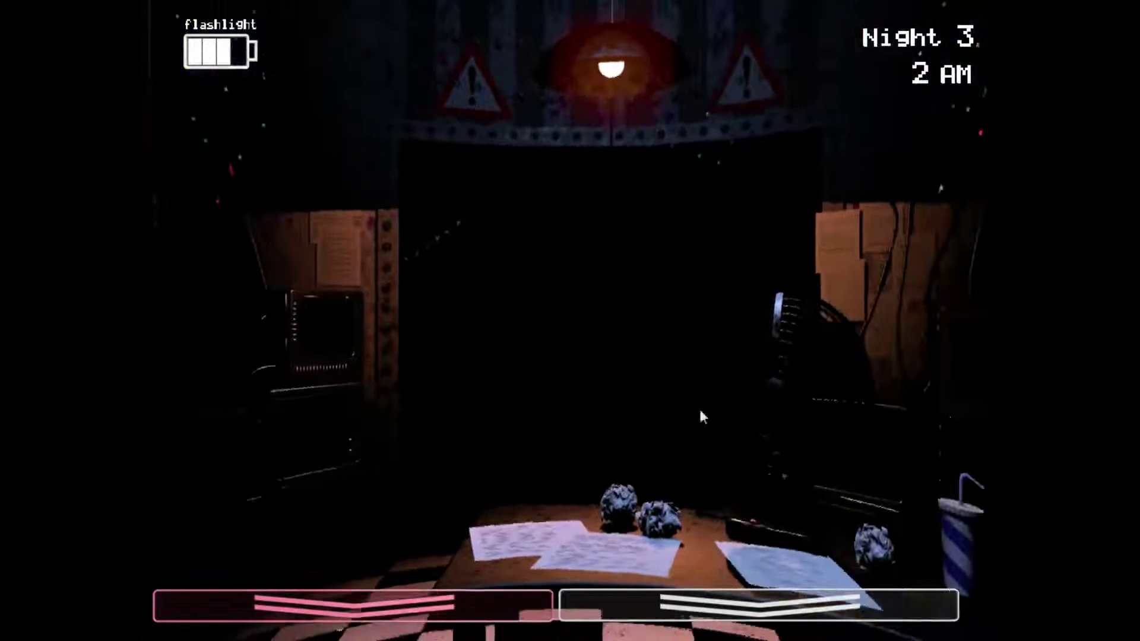
{"action": "left_click", "coordinate": [857, 374]}
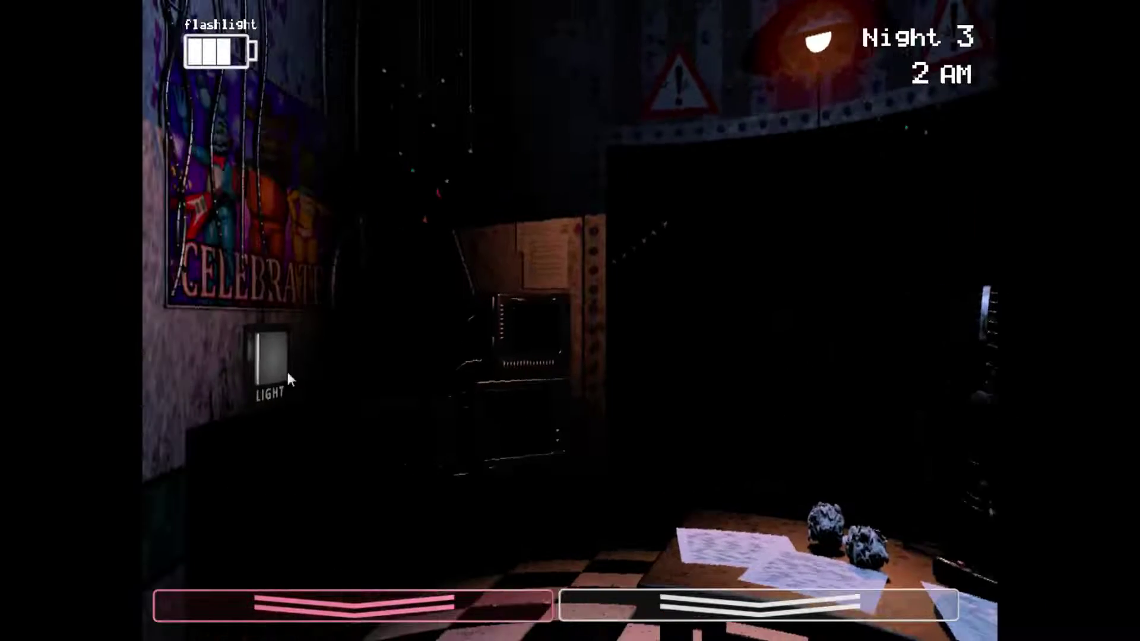
{"action": "key", "text": "ctrl"}
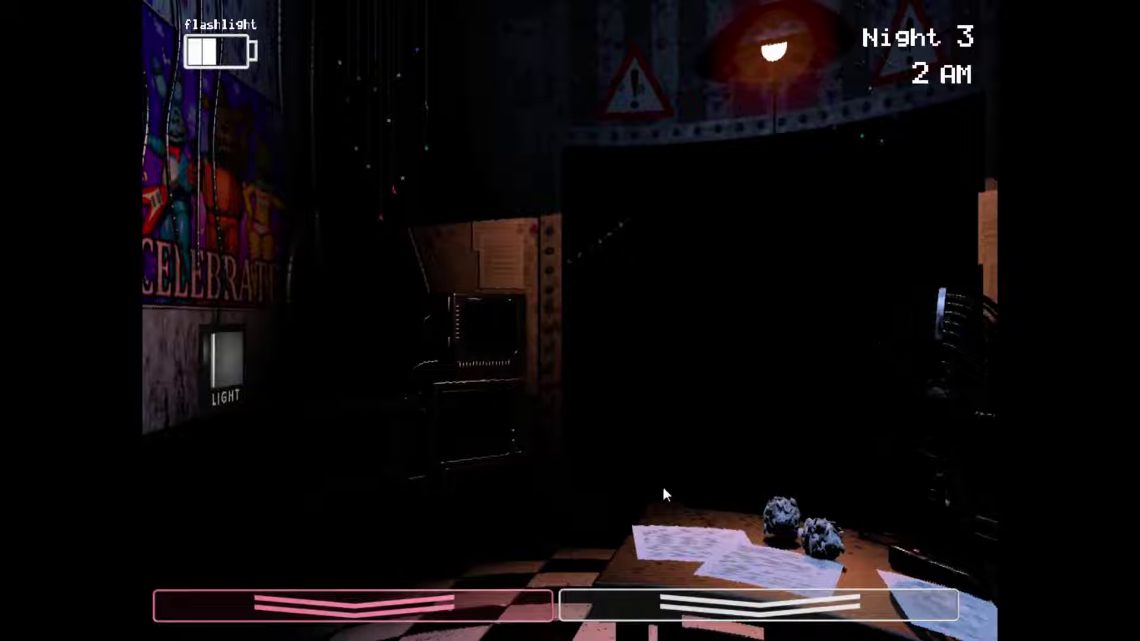
{"action": "key", "text": "ctrl"}
{"action": "left_click", "coordinate": [265, 361]}
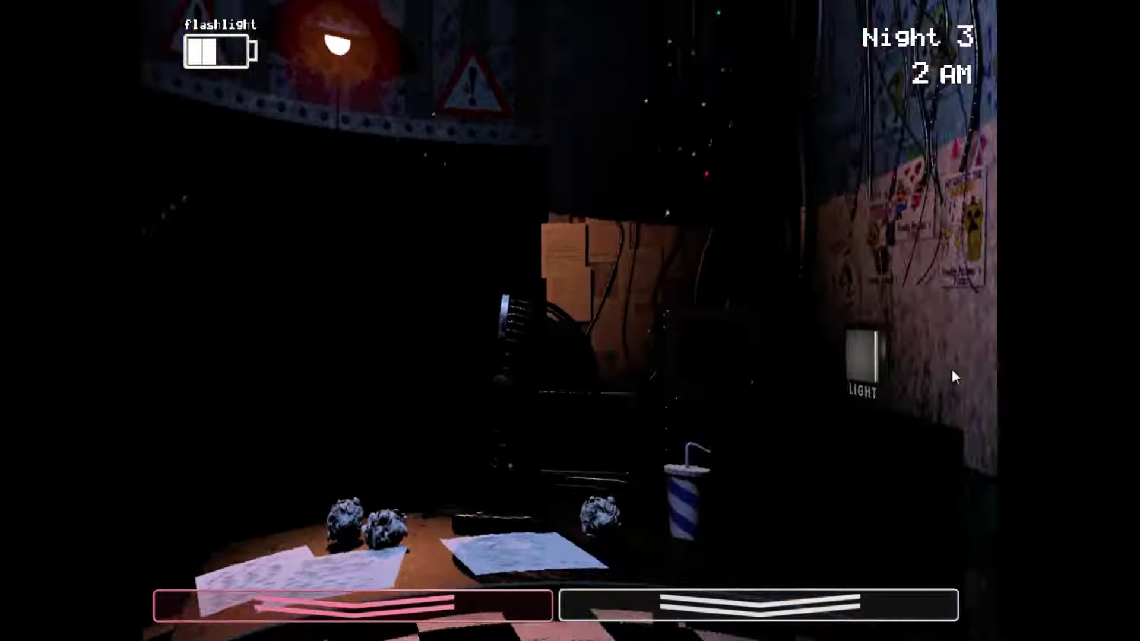
{"action": "left_click", "coordinate": [202, 386]}
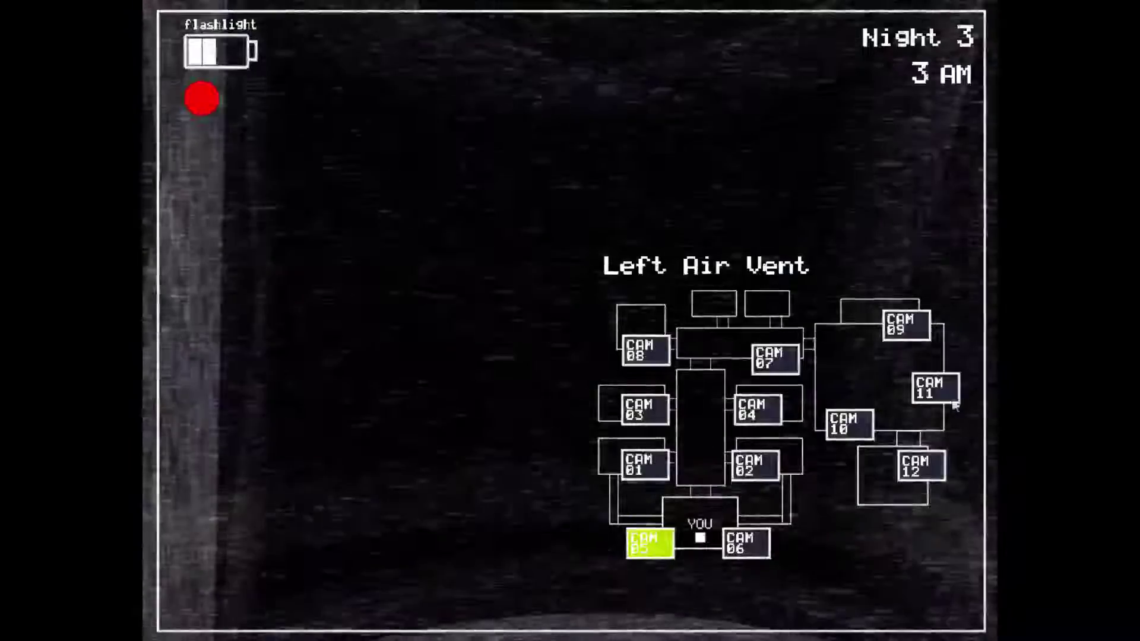
Step: Switch to CAM 11 and hold Wind Up Music Box until the circle is full at 3 AM
{"action": "left_click", "coordinate": [936, 389]}
{"action": "left_click", "coordinate": [470, 519]}
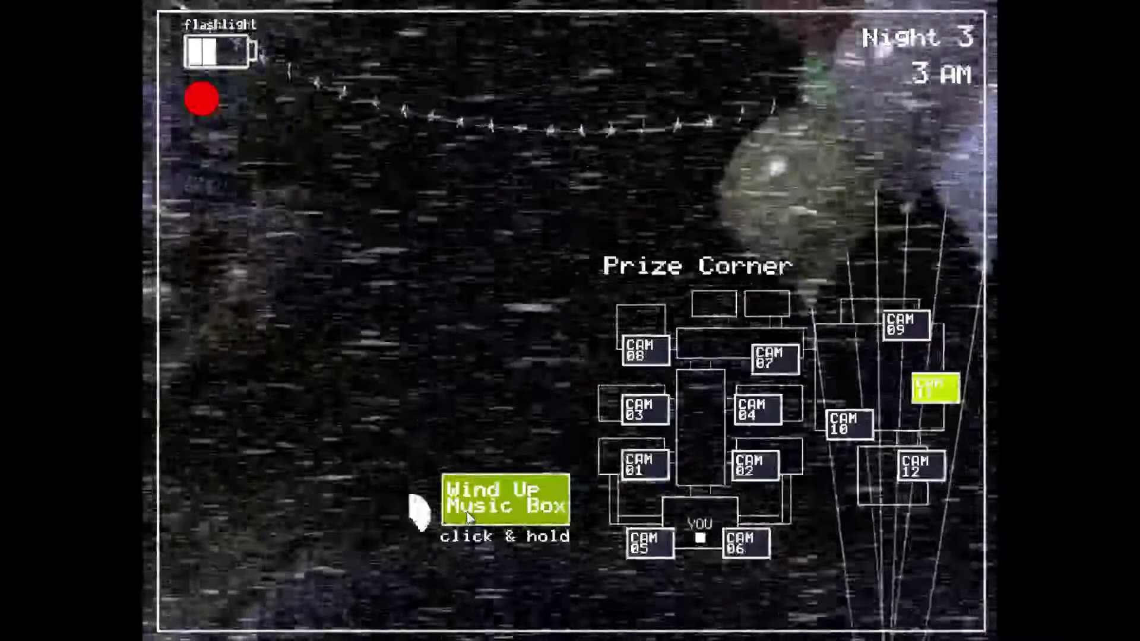
{"action": "left_click_drag", "start_coordinate": [469, 520], "coordinate": [470, 519]}
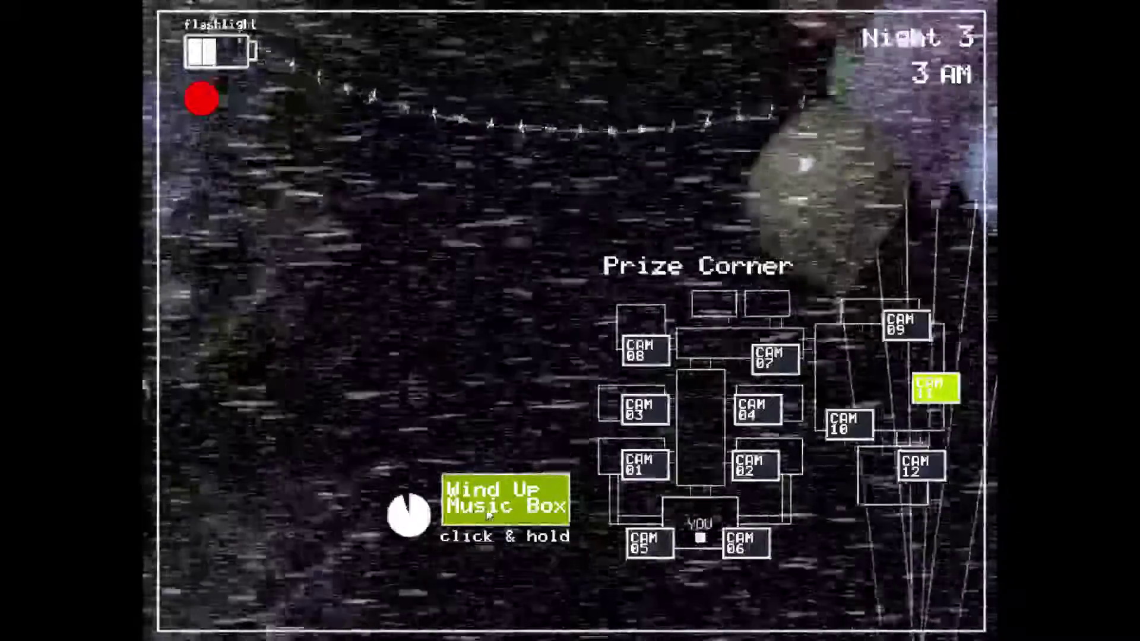
{"action": "left_click_drag", "start_coordinate": [469, 520], "coordinate": [555, 525]}
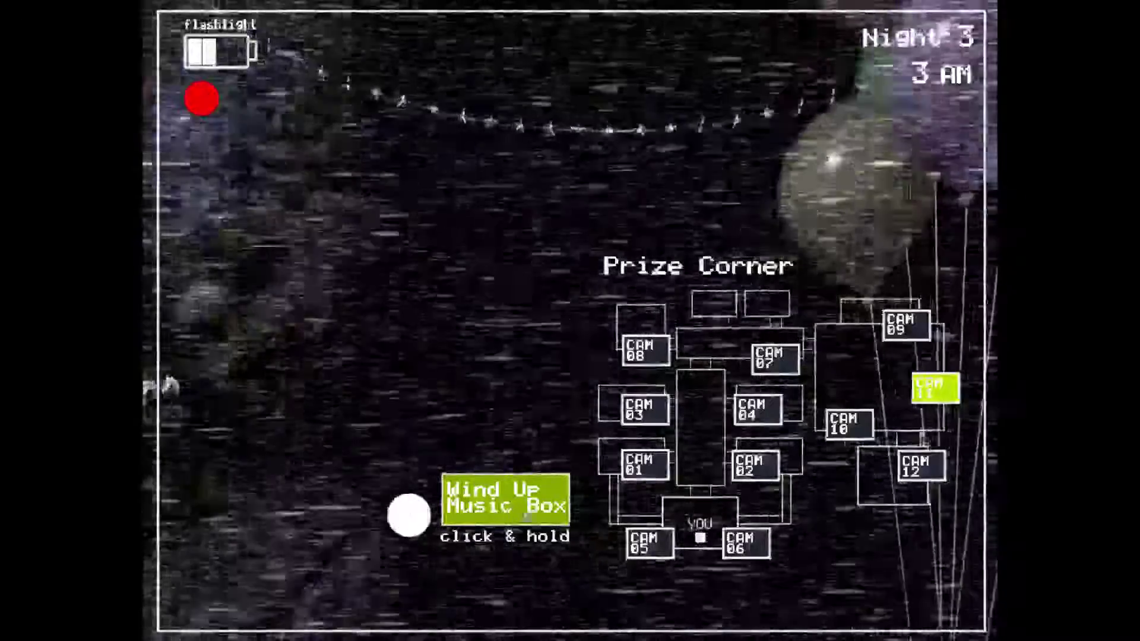